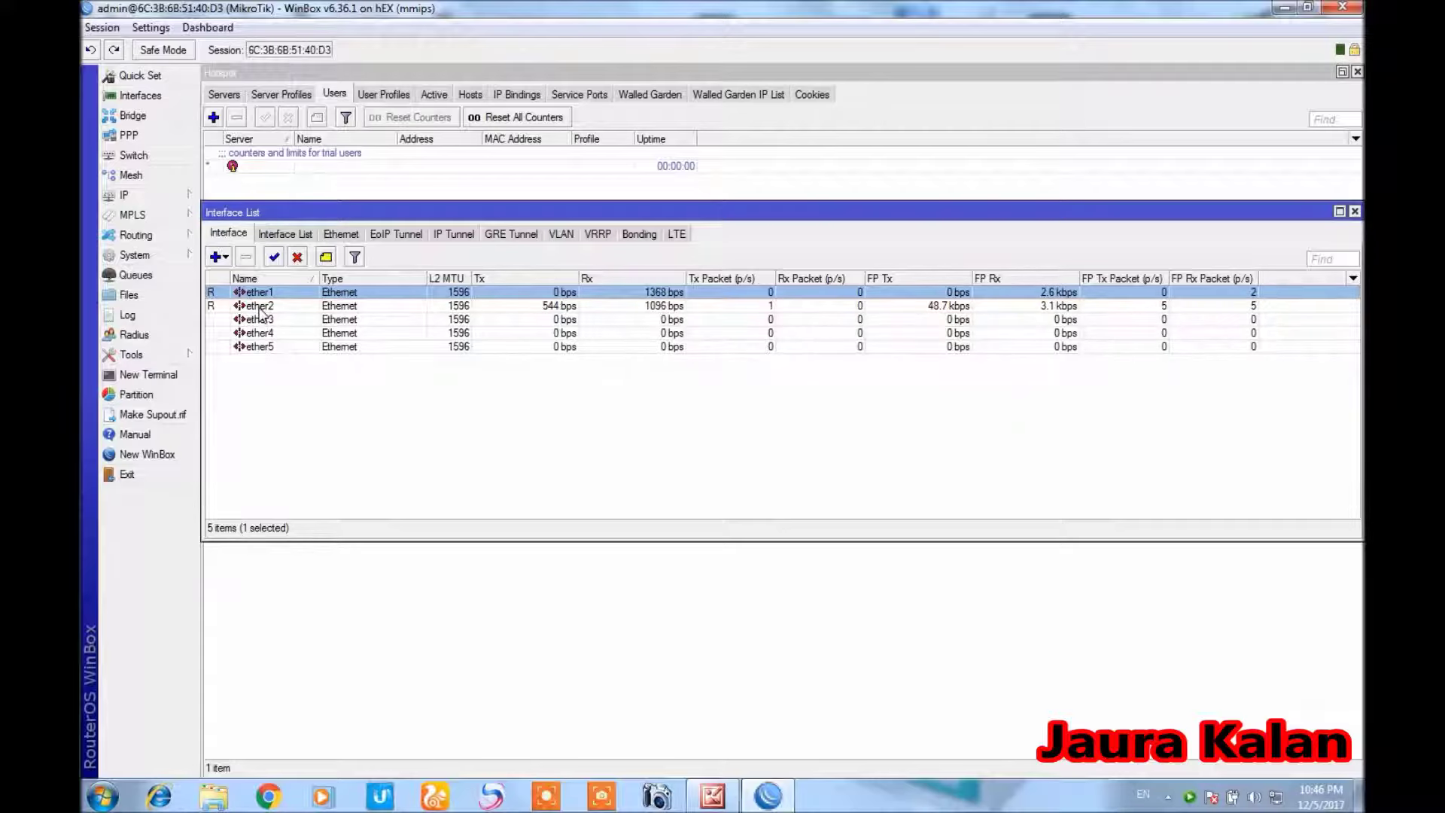
Rename interface ether1 to WAN
{"action": "double_click", "coordinate": [259, 294]}
{"action": "type", "text": "W"}
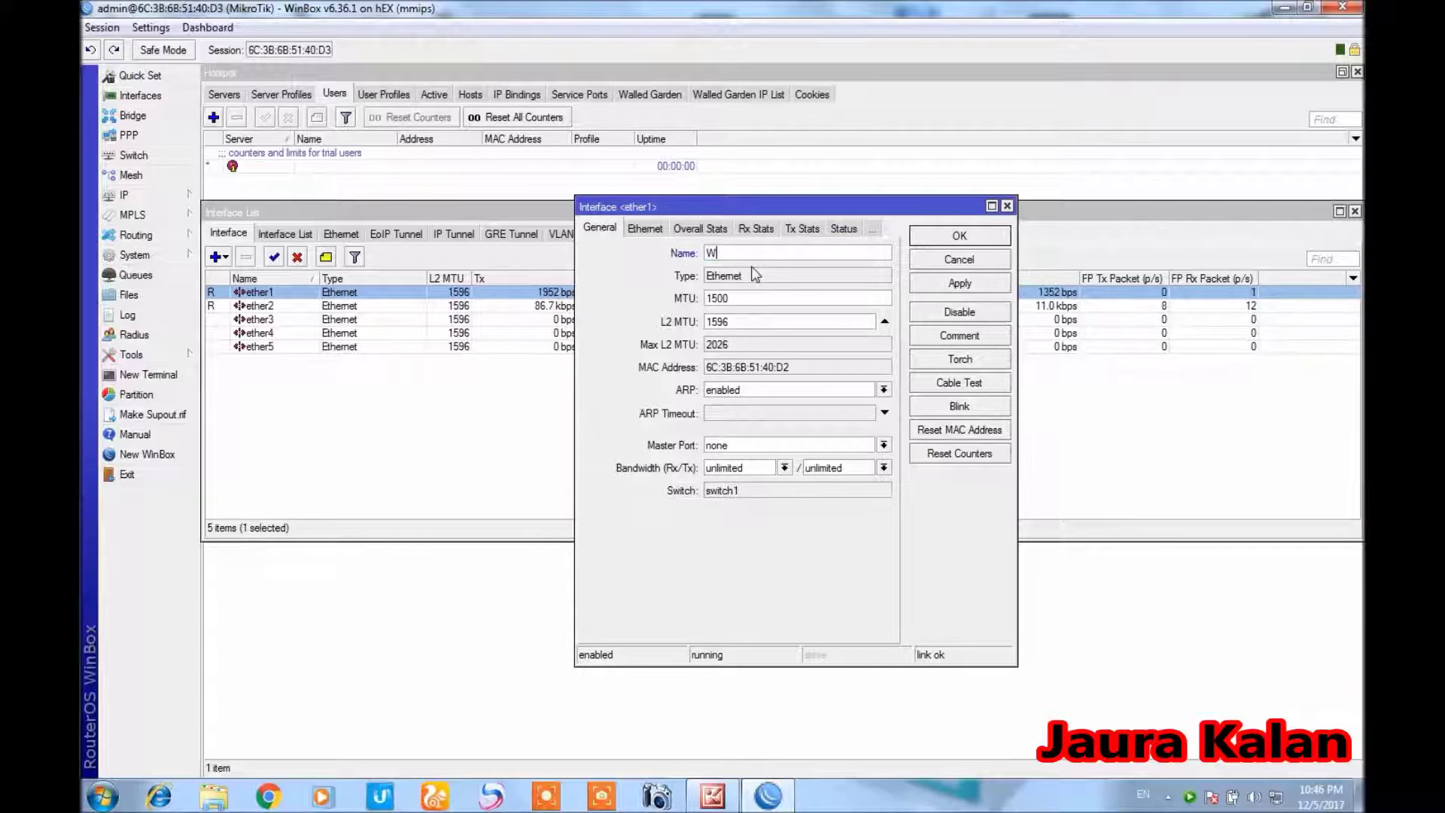
{"action": "type", "text": "AN"}
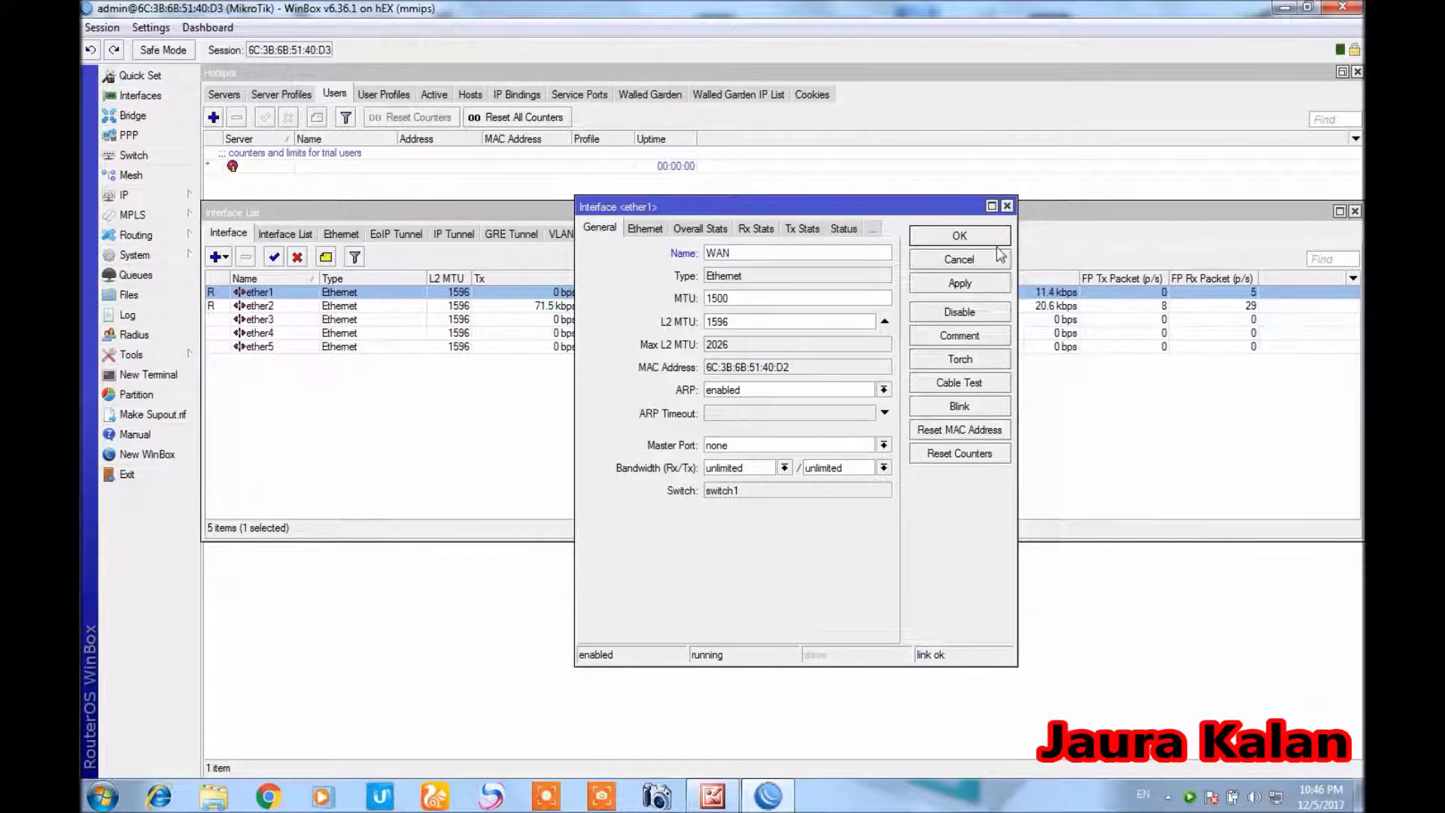
{"action": "left_click", "coordinate": [976, 290]}
{"action": "left_click", "coordinate": [960, 235]}
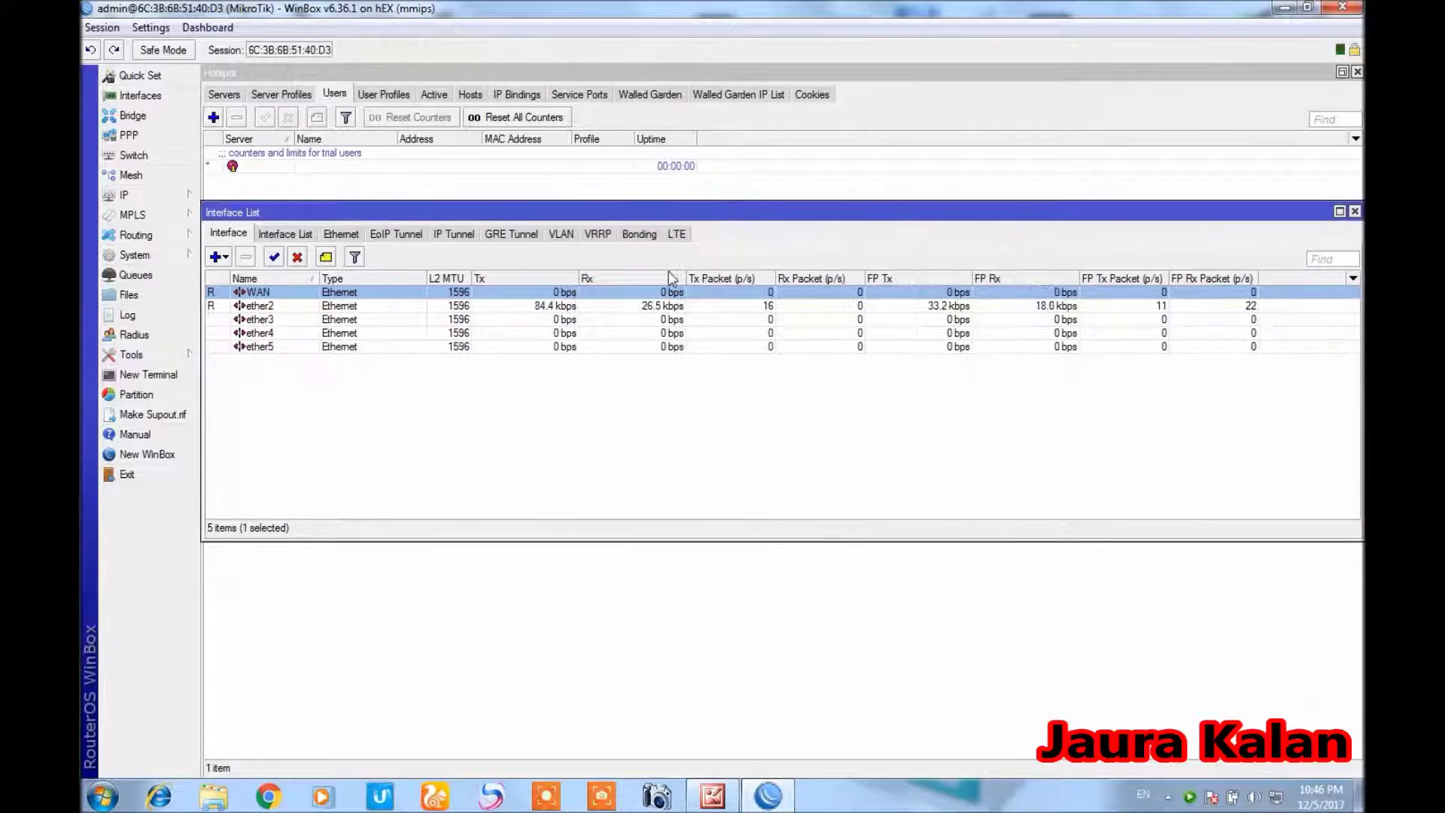
Rename interface ether2 to LAN
{"action": "left_click", "coordinate": [256, 307]}
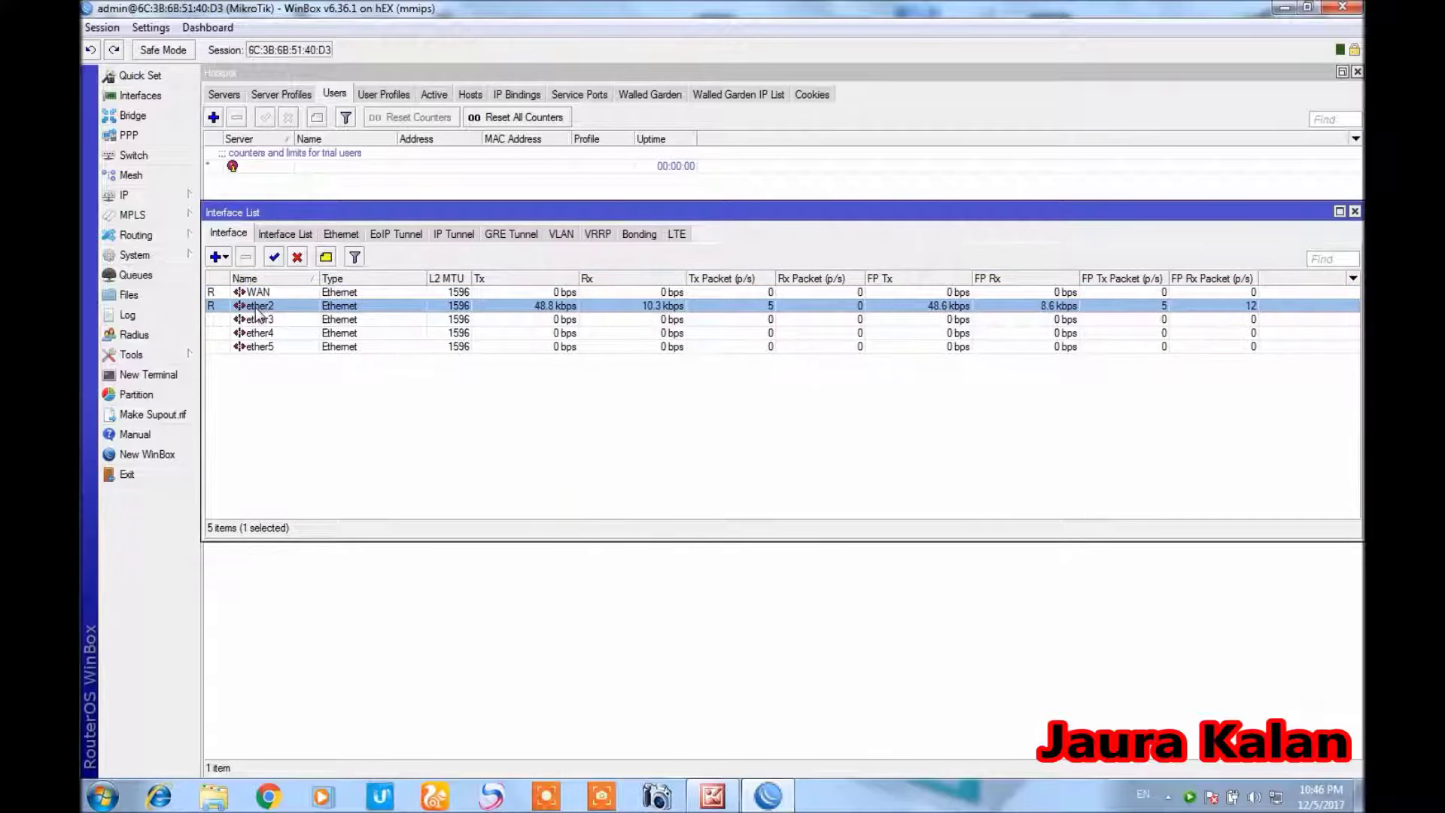
{"action": "double_click", "coordinate": [258, 310]}
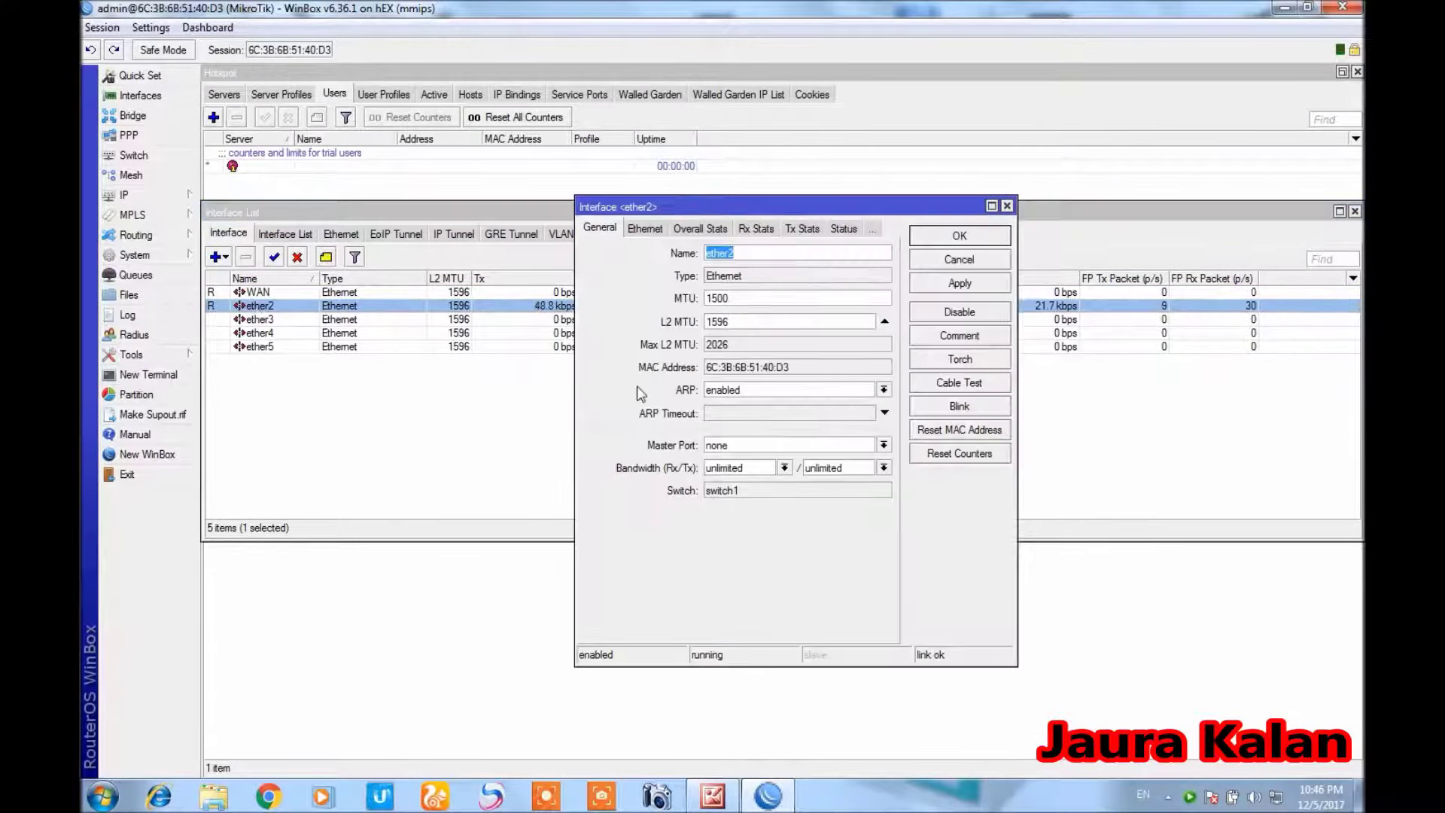
{"action": "type", "text": "LAN"}
{"action": "key", "text": "Return"}
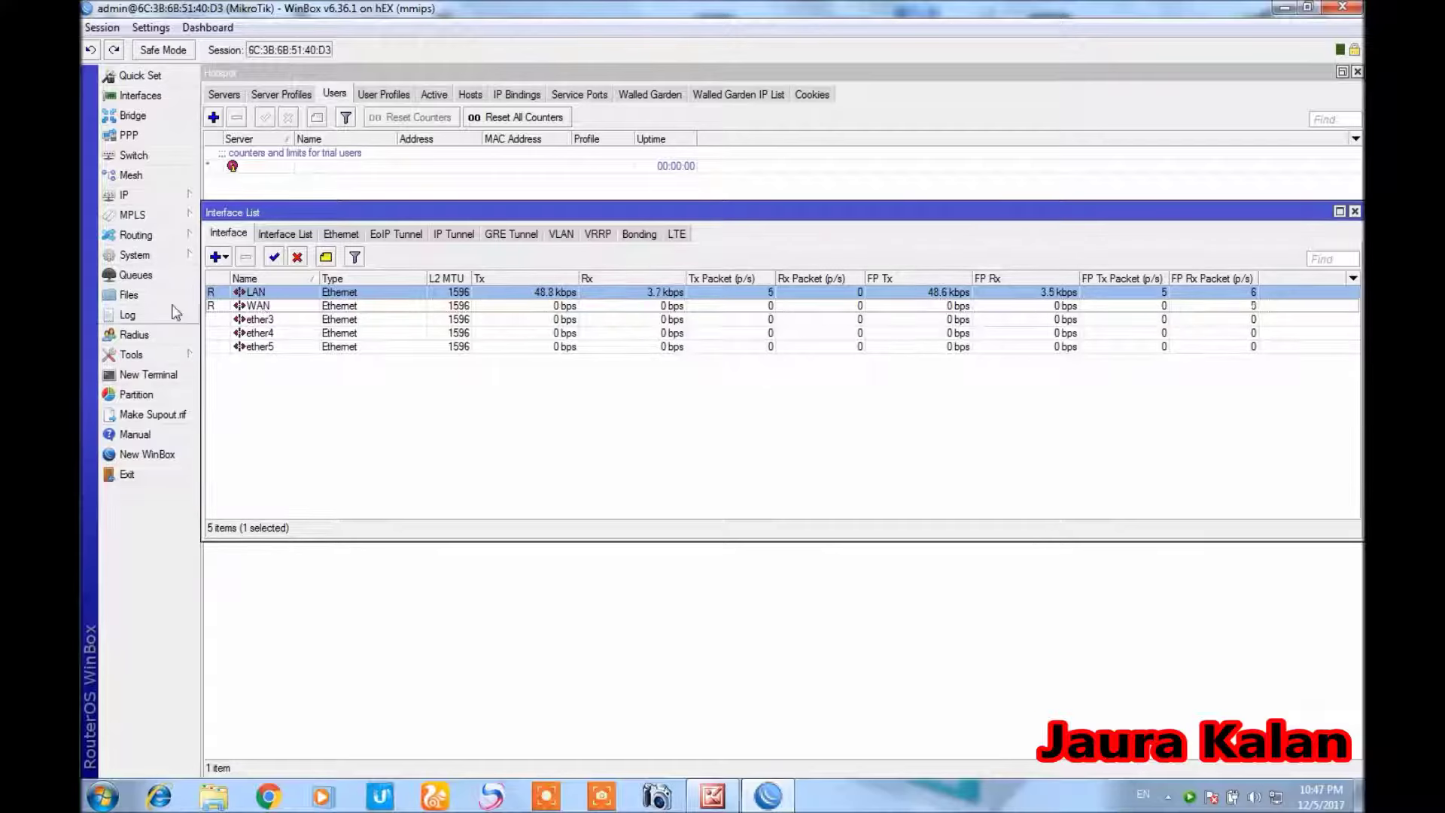
Add a DHCP client on the WAN interface with Use Peer DNS enabled
{"action": "left_click", "coordinate": [150, 195]}
{"action": "left_click", "coordinate": [237, 280]}
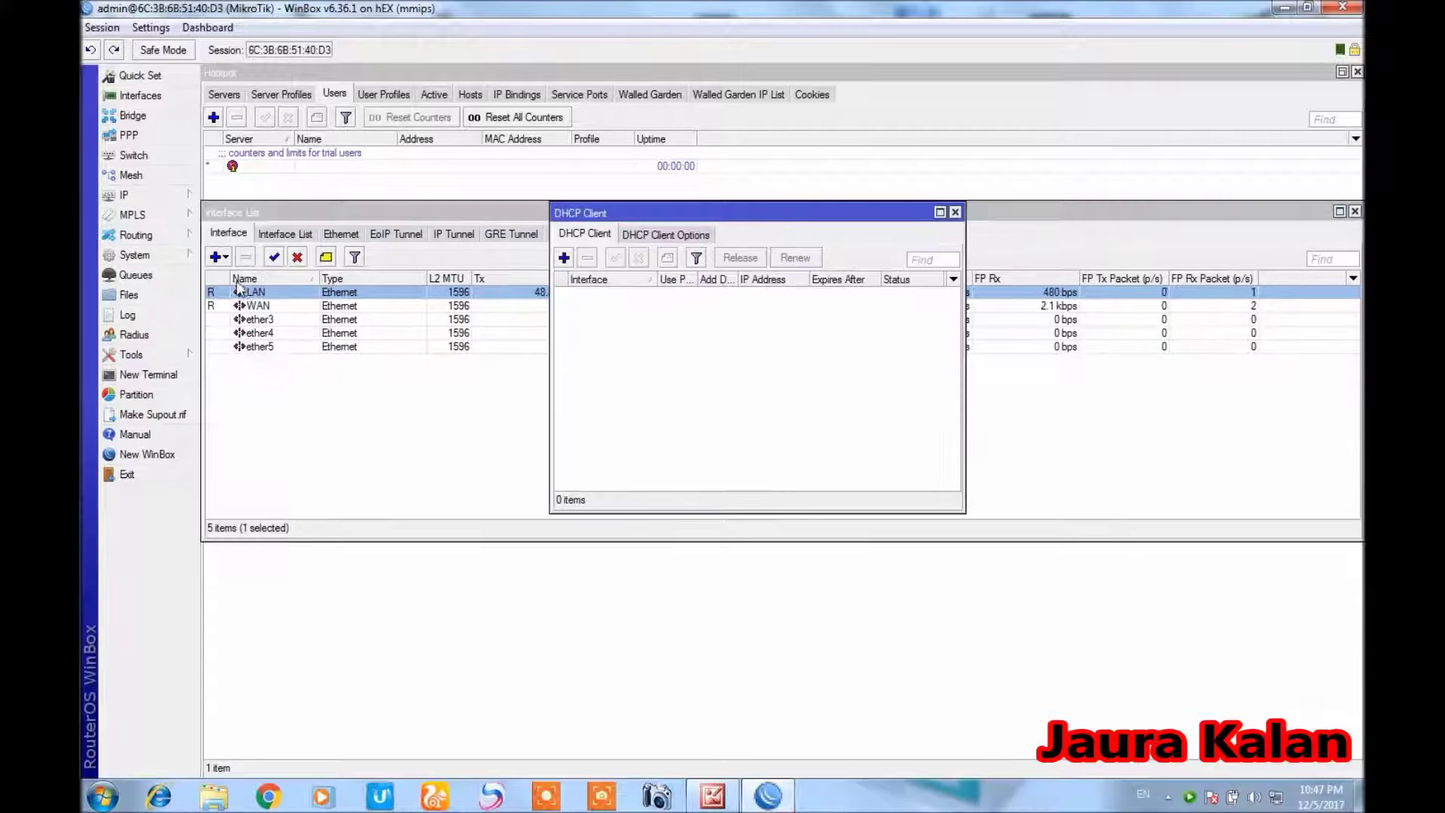
{"action": "left_click", "coordinate": [565, 258]}
{"action": "left_click_drag", "start_coordinate": [738, 391], "coordinate": [704, 345]}
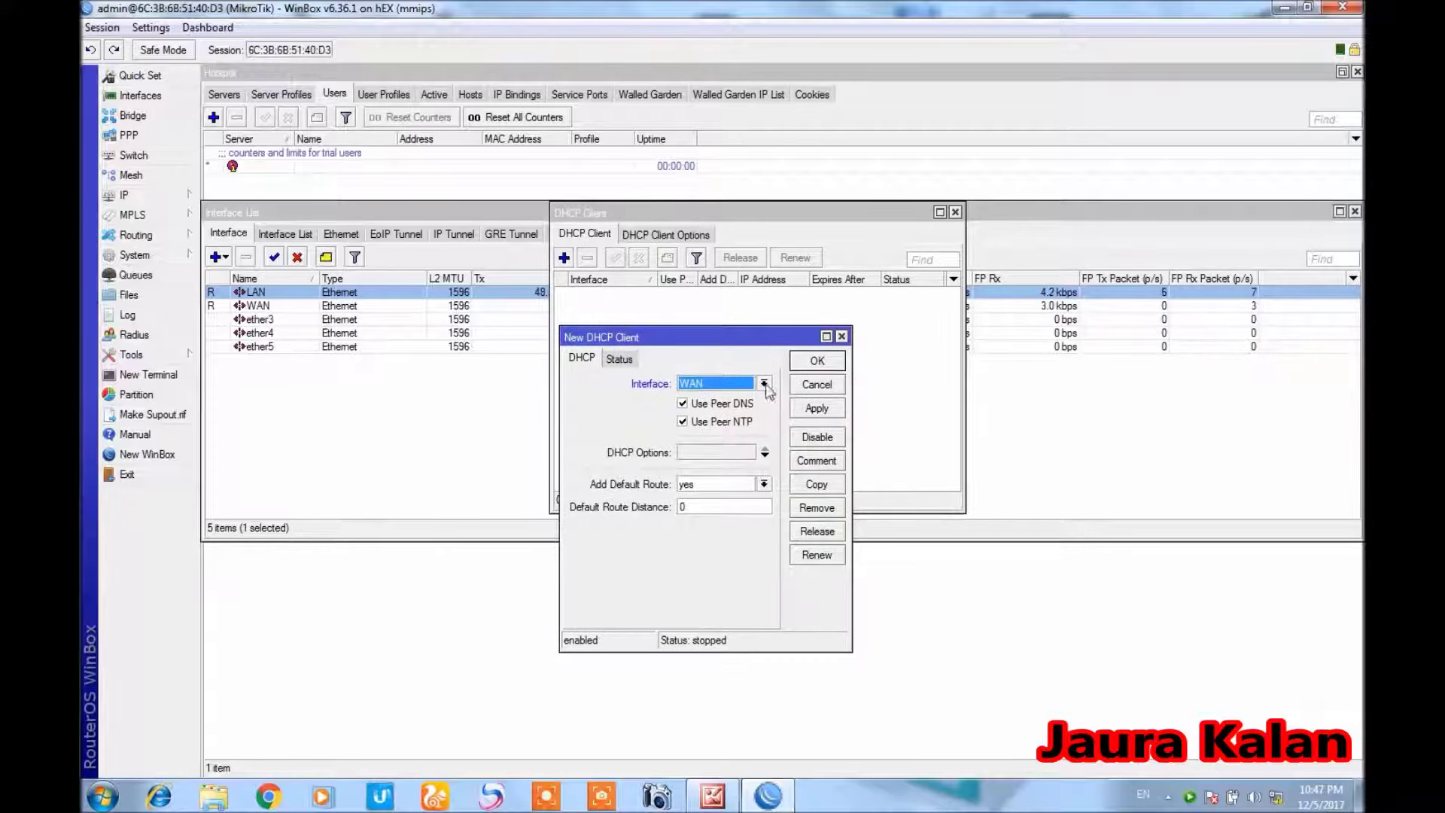
{"action": "left_click", "coordinate": [814, 411]}
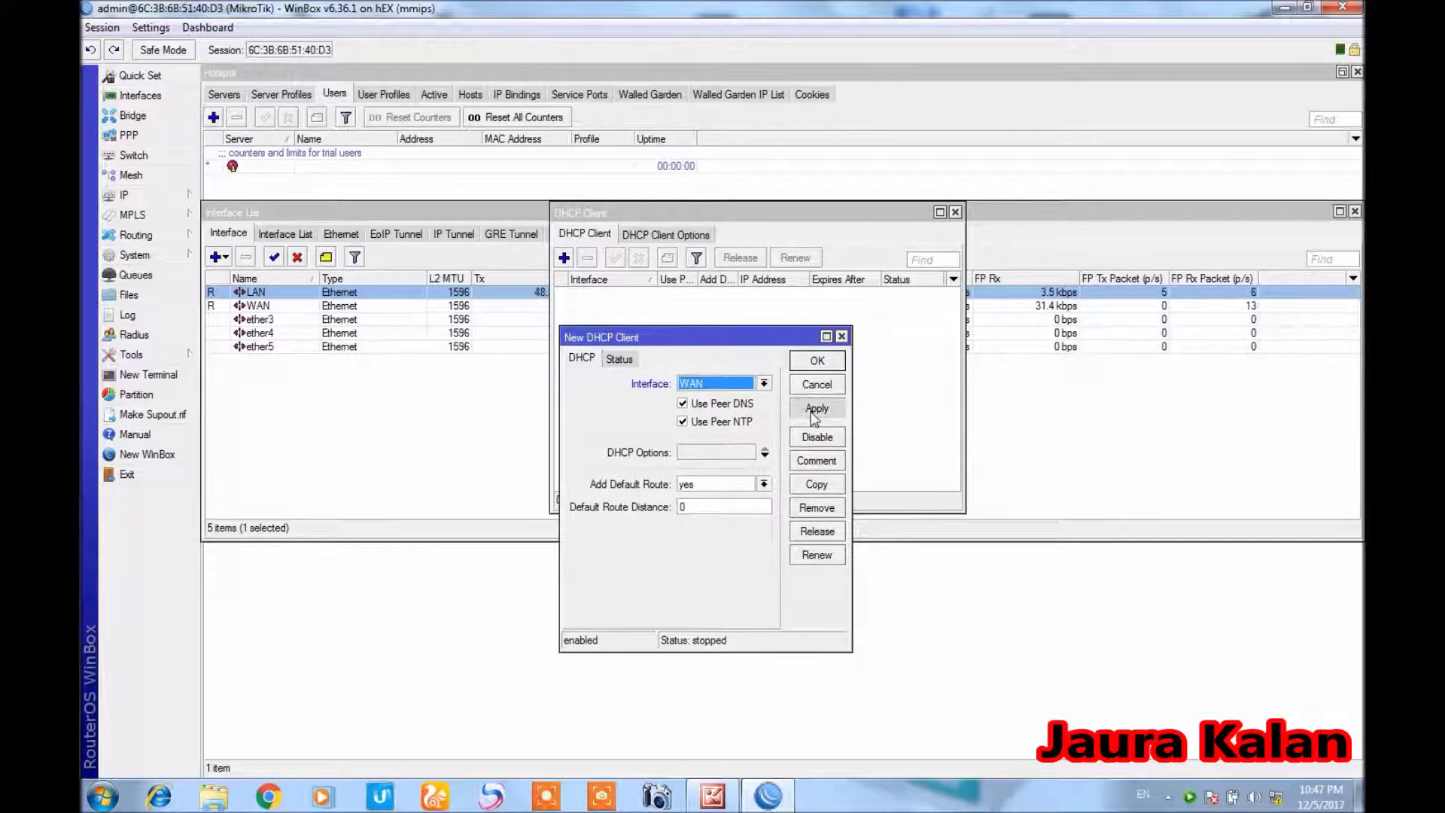
{"action": "left_click", "coordinate": [801, 361]}
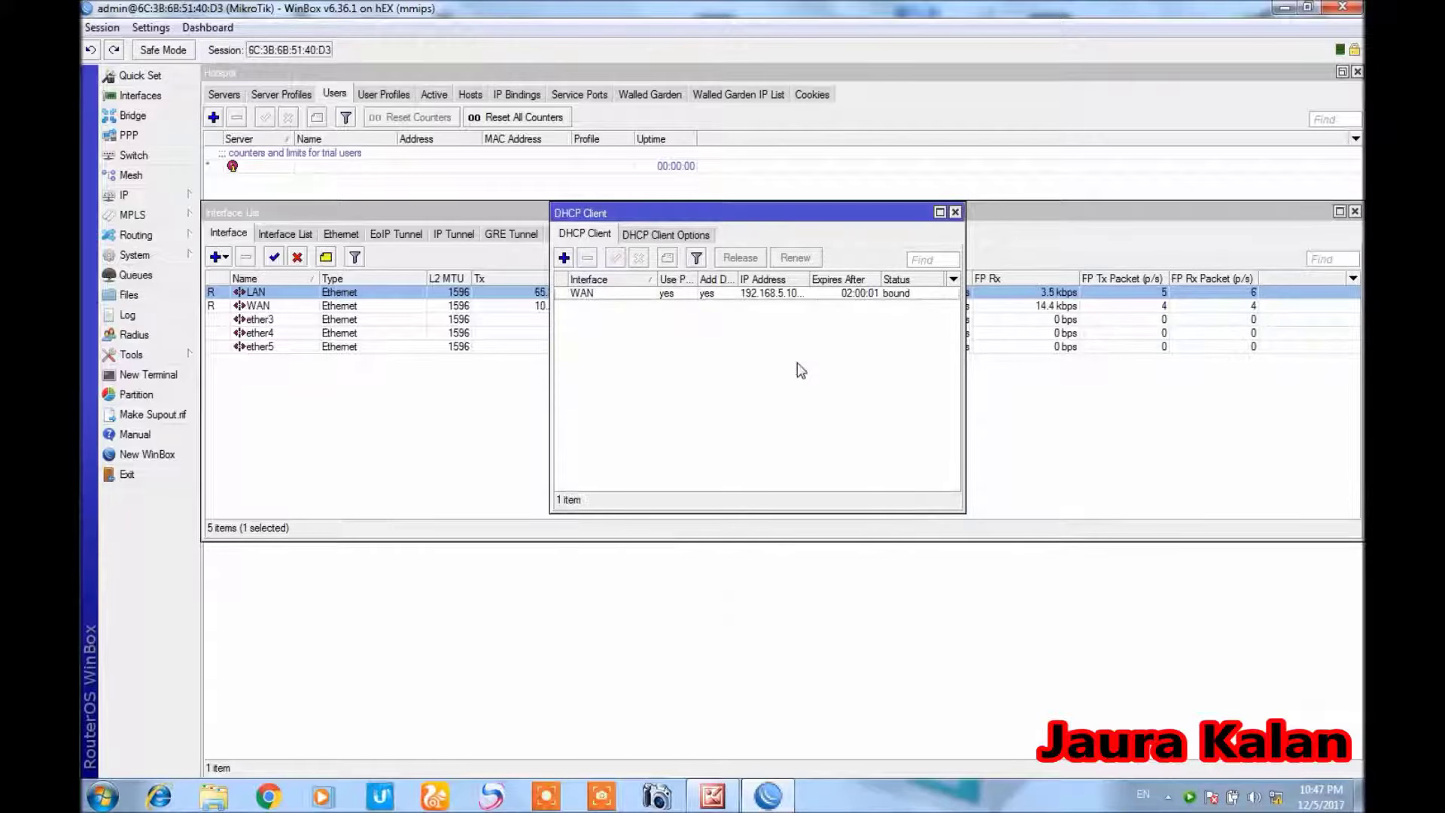
Review the WAN DHCP client's bound lease properties
{"action": "double_click", "coordinate": [743, 293]}
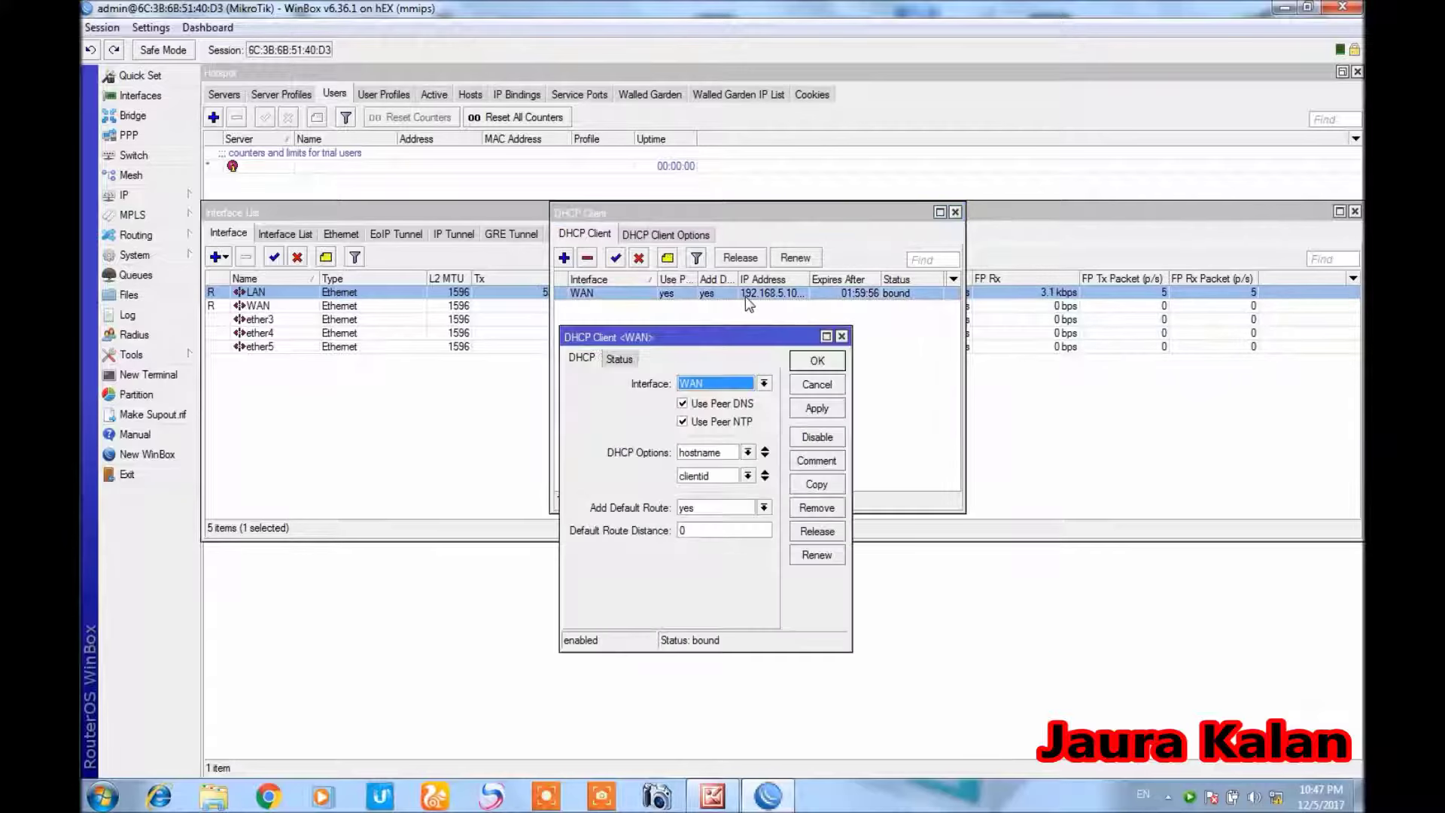
{"action": "left_click", "coordinate": [831, 363]}
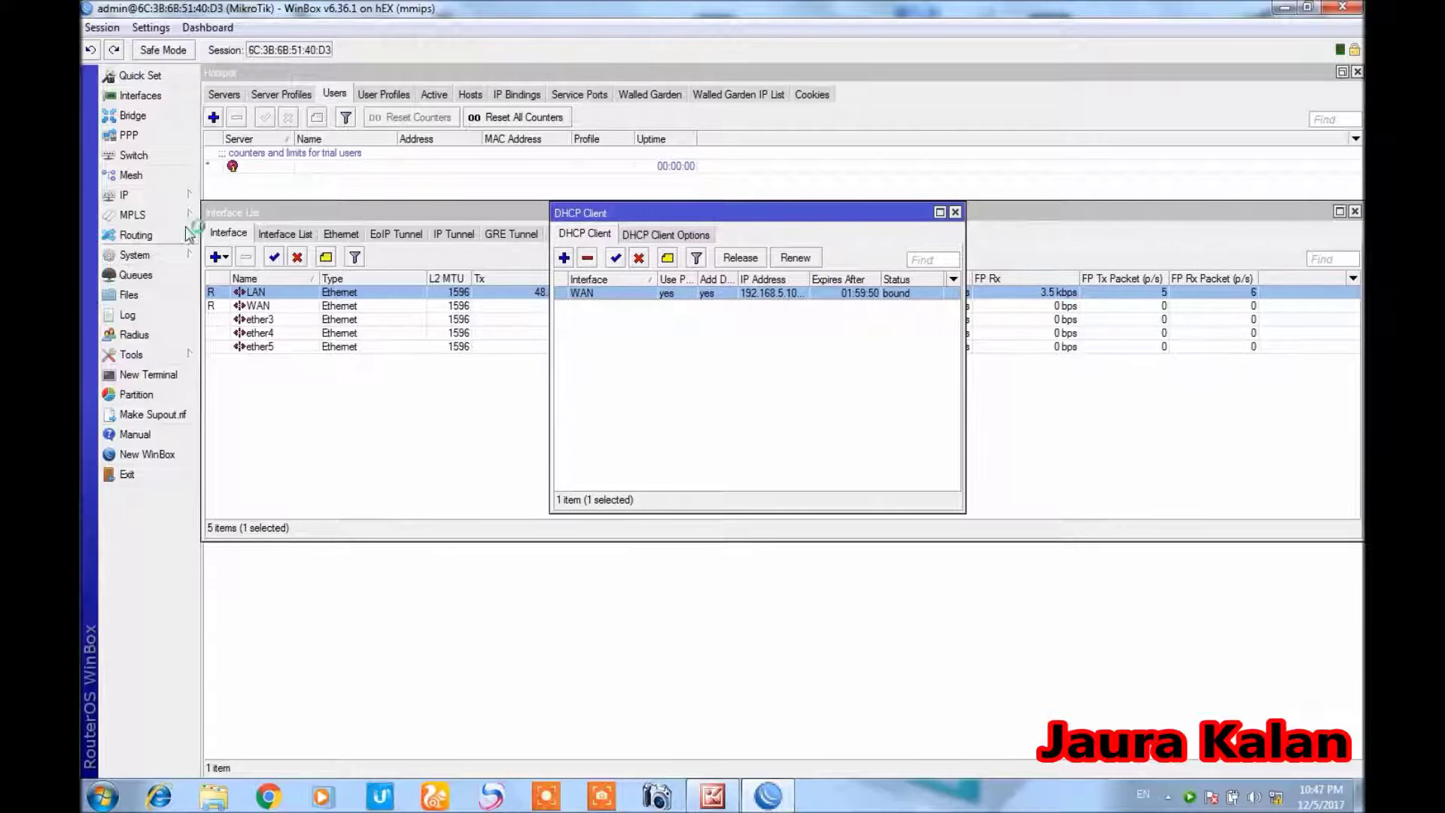
{"action": "left_click", "coordinate": [175, 198]}
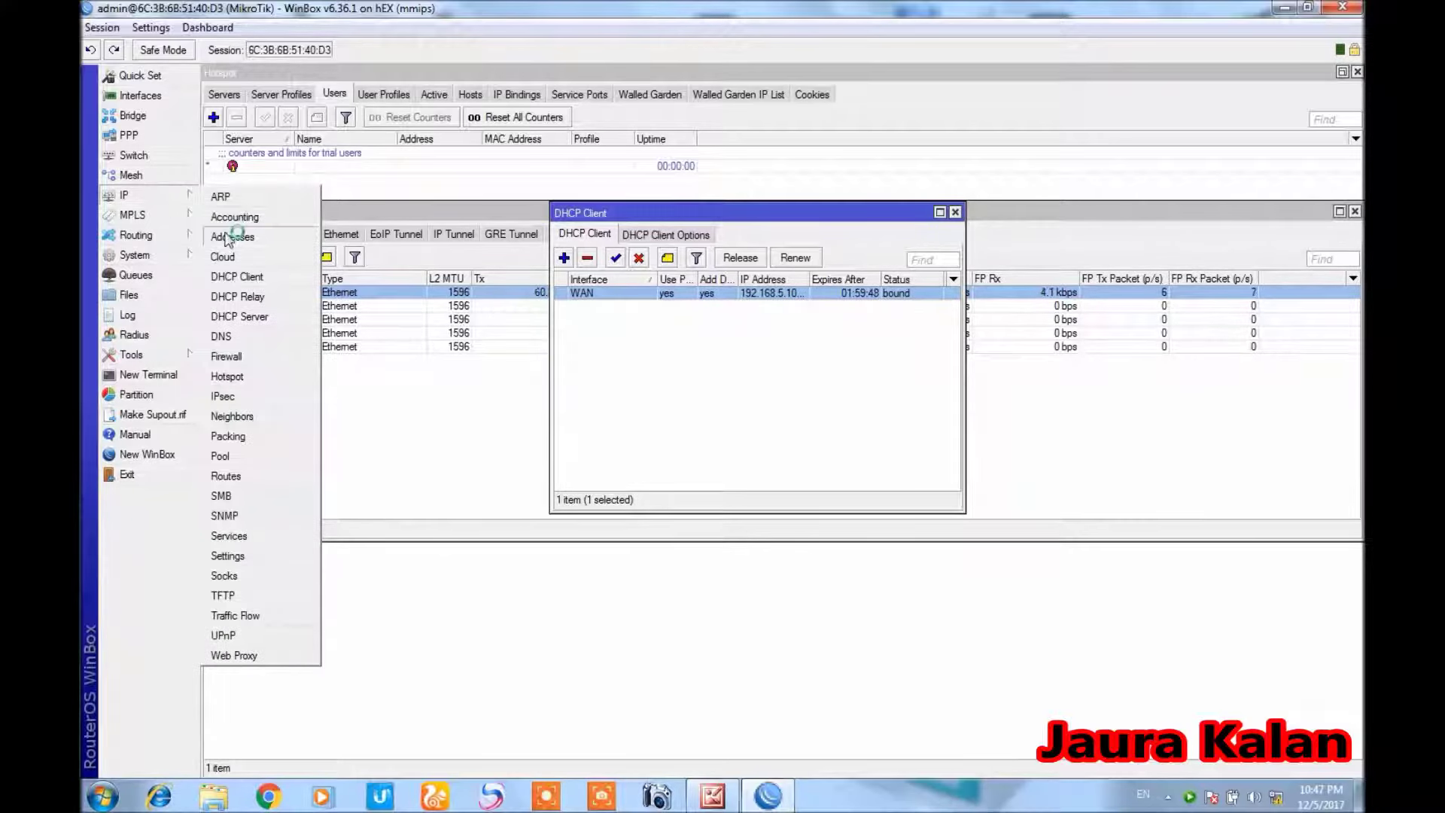
Check the WAN's DHCP-assigned 192.168.5.105 address in the Address List
{"action": "left_click", "coordinate": [230, 236]}
{"action": "left_click", "coordinate": [388, 182]}
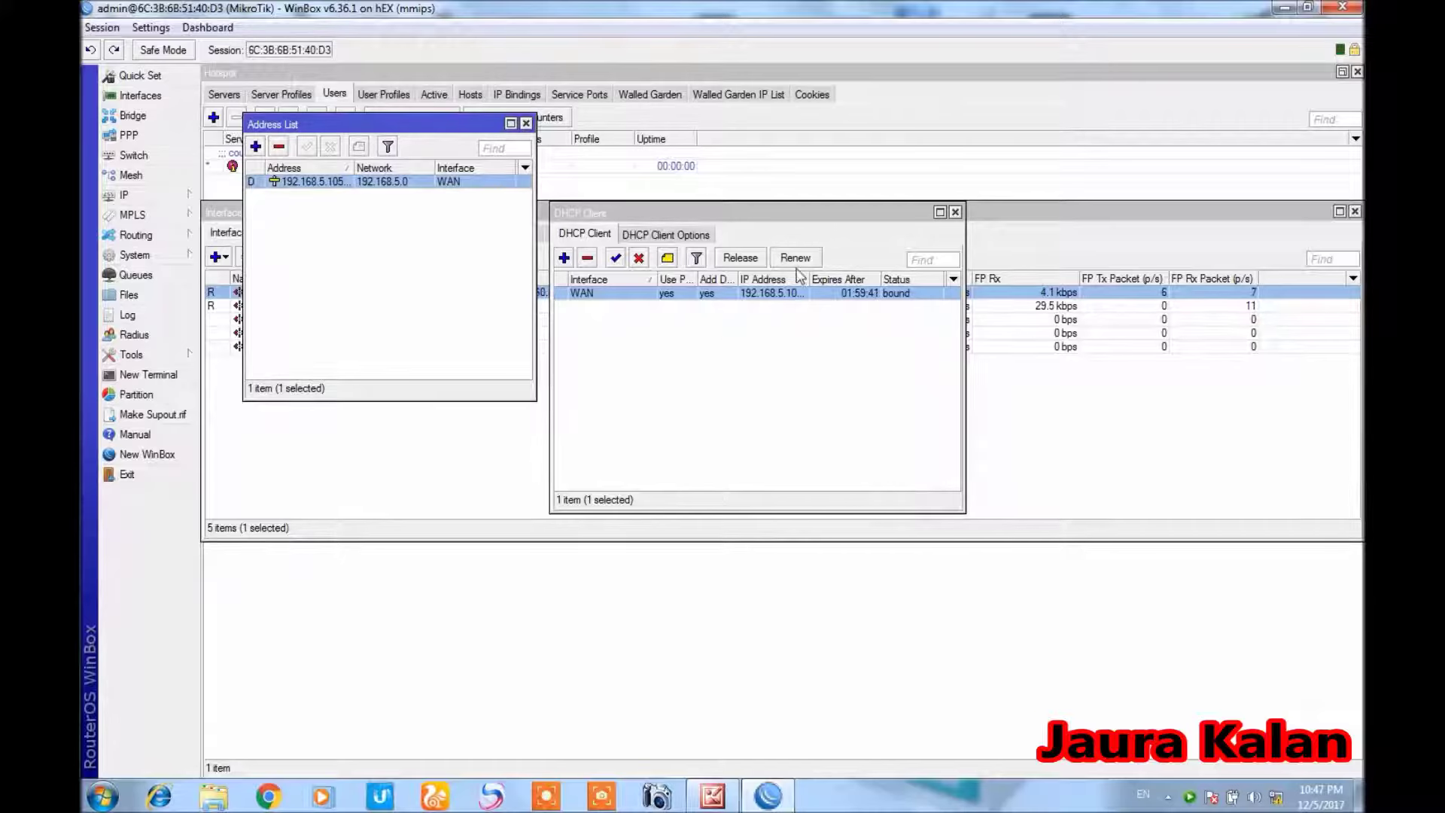
{"action": "left_click", "coordinate": [956, 213]}
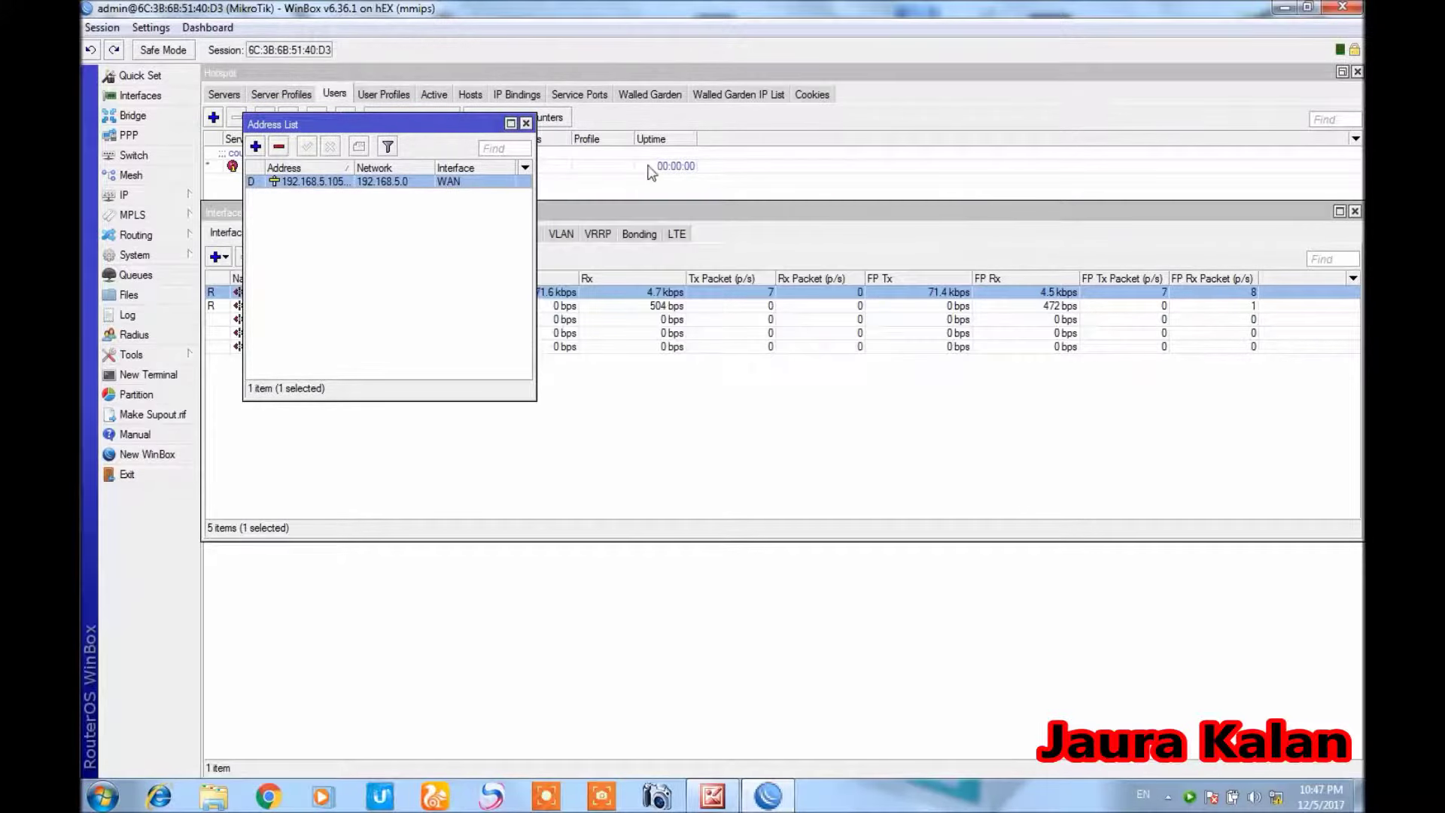
{"action": "left_click", "coordinate": [526, 123]}
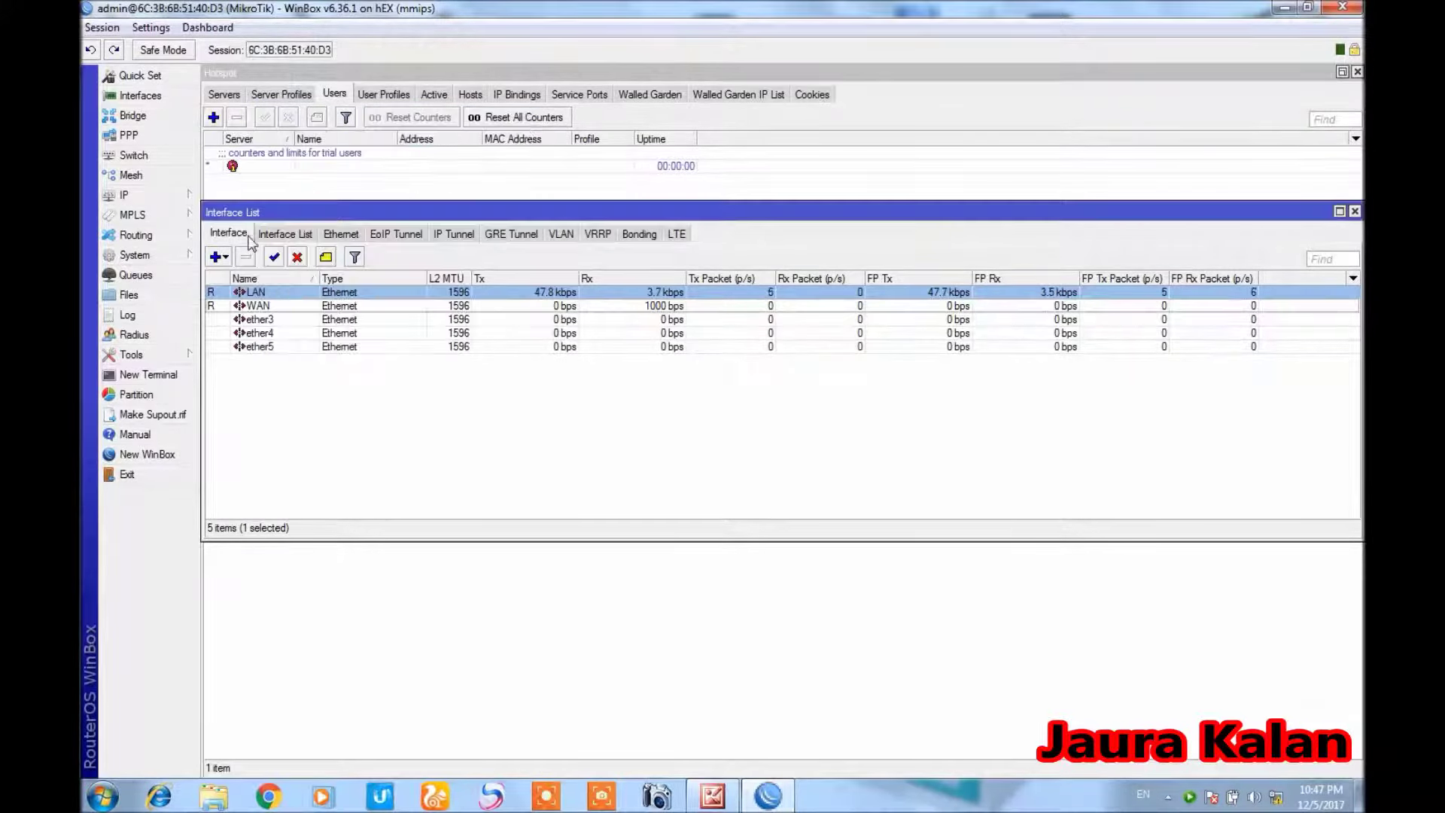
Inspect the default route 0.0.0.0/0 and its gateway 192.168.5.5
{"action": "left_click", "coordinate": [124, 194]}
{"action": "left_click", "coordinate": [226, 474]}
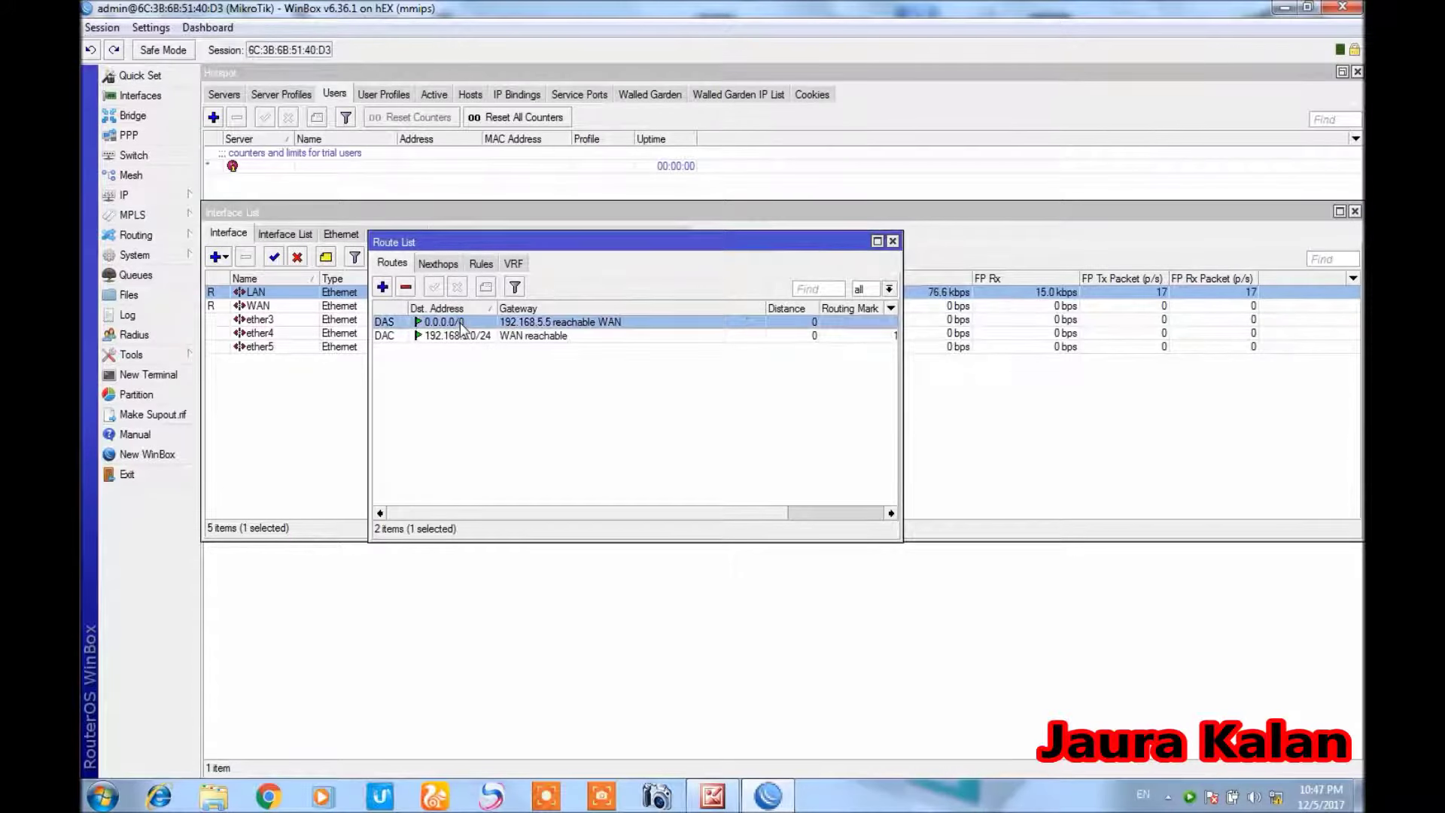
{"action": "double_click", "coordinate": [459, 322]}
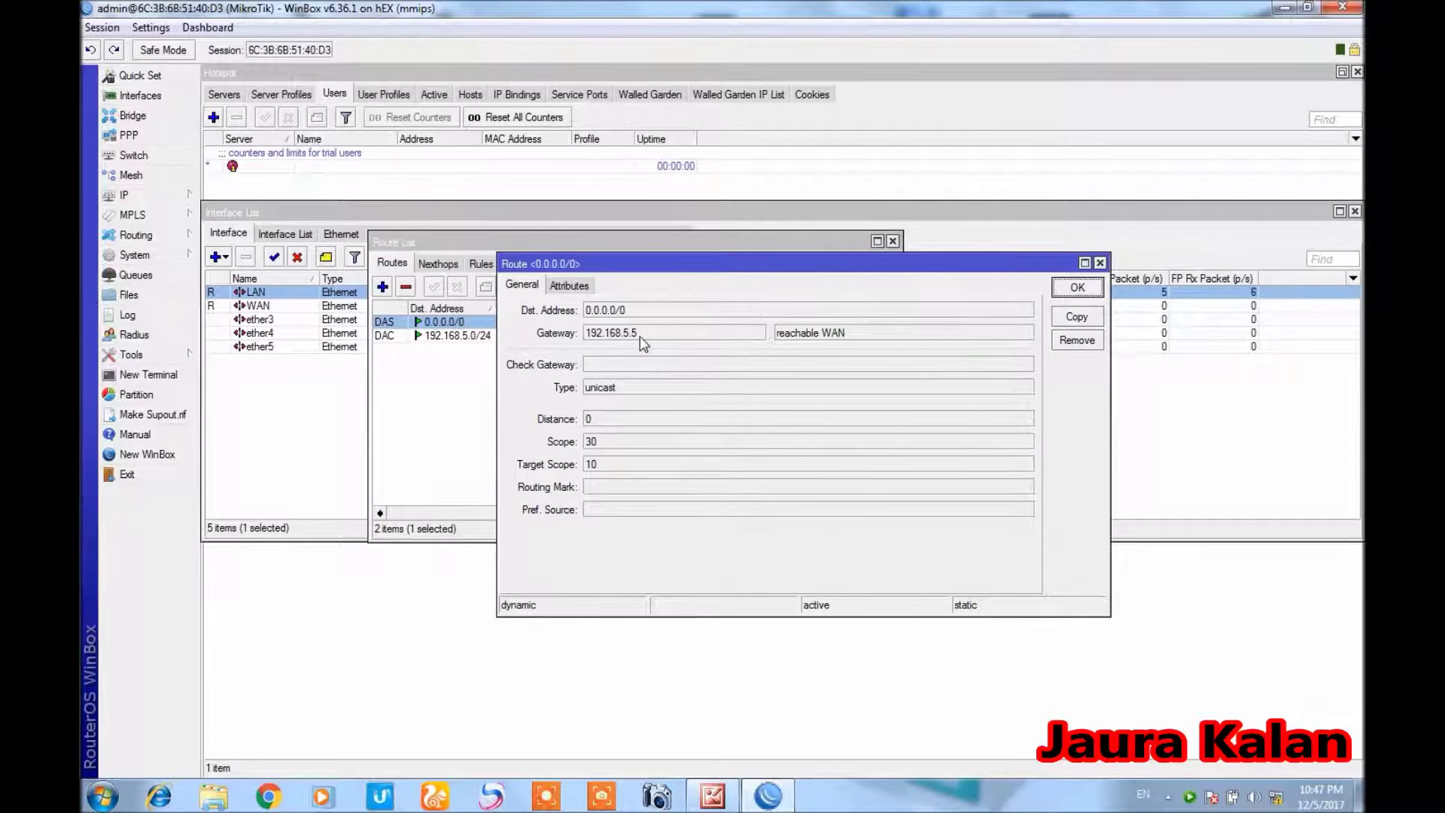
{"action": "left_click_drag", "start_coordinate": [637, 336], "coordinate": [579, 359]}
{"action": "left_click", "coordinate": [1072, 287]}
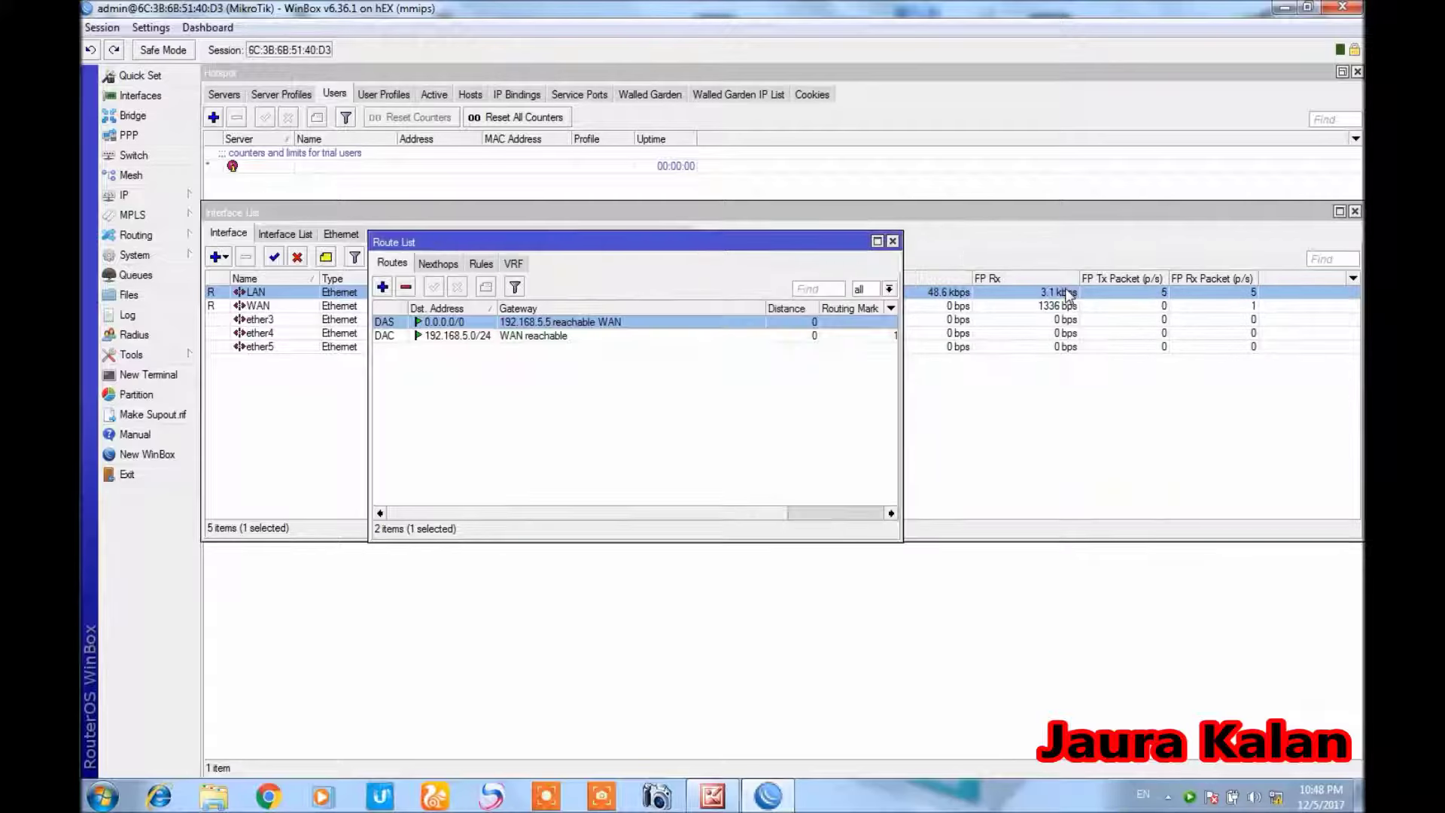
{"action": "left_click", "coordinate": [893, 241]}
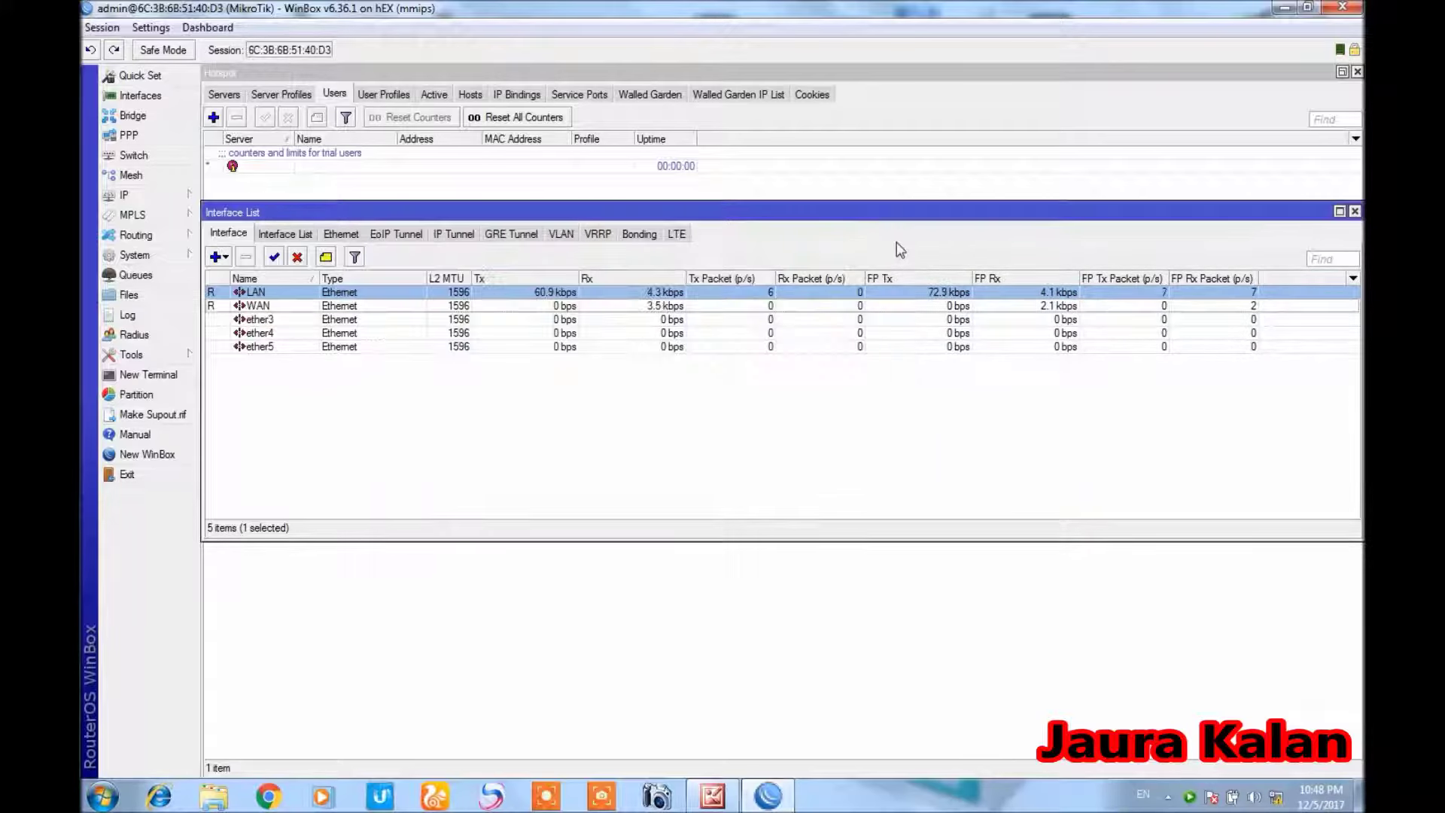
Start a new IP address entry from the Address List
{"action": "left_click", "coordinate": [195, 195]}
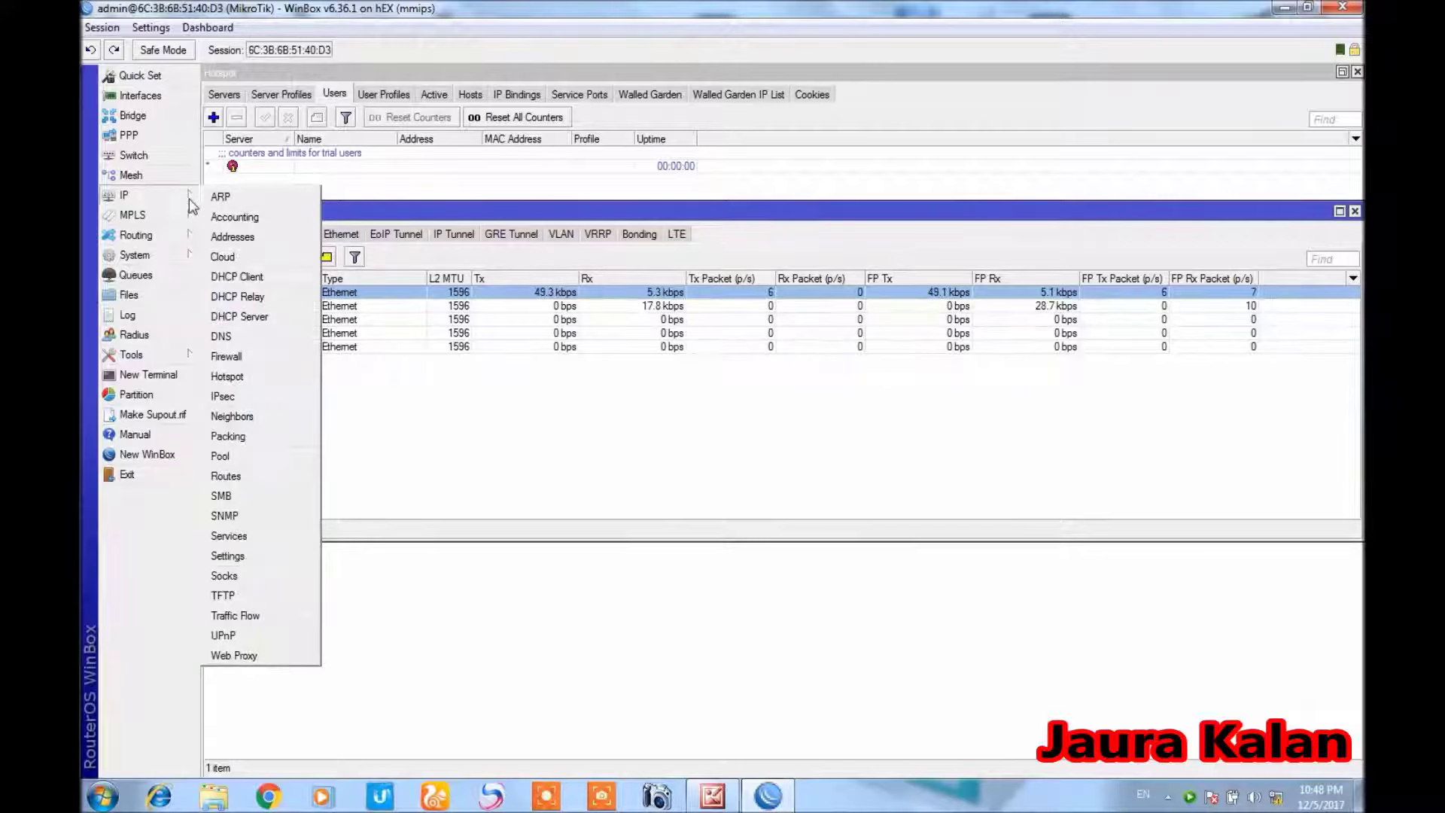
{"action": "left_click", "coordinate": [233, 237]}
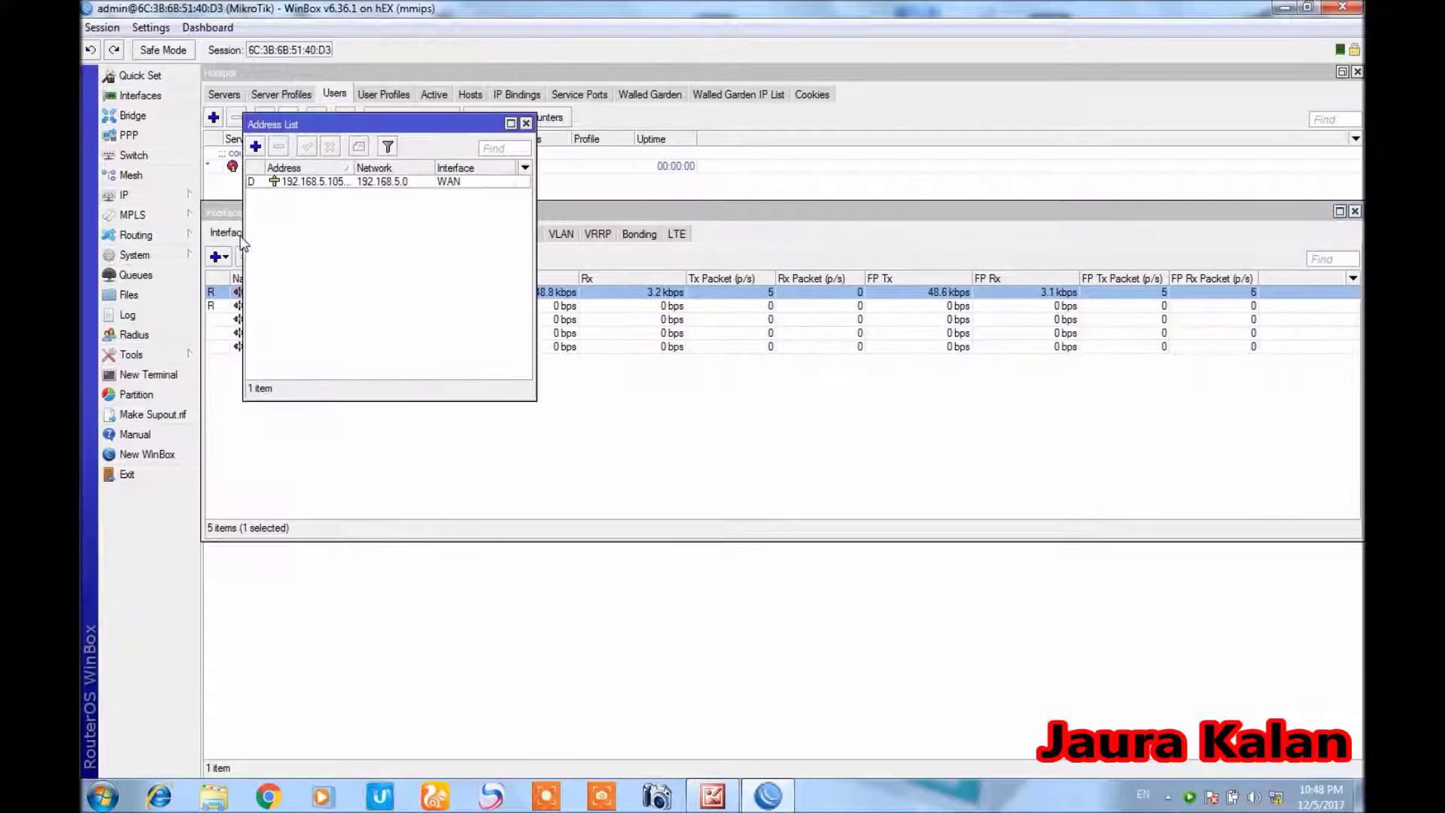
{"action": "left_click", "coordinate": [256, 148]}
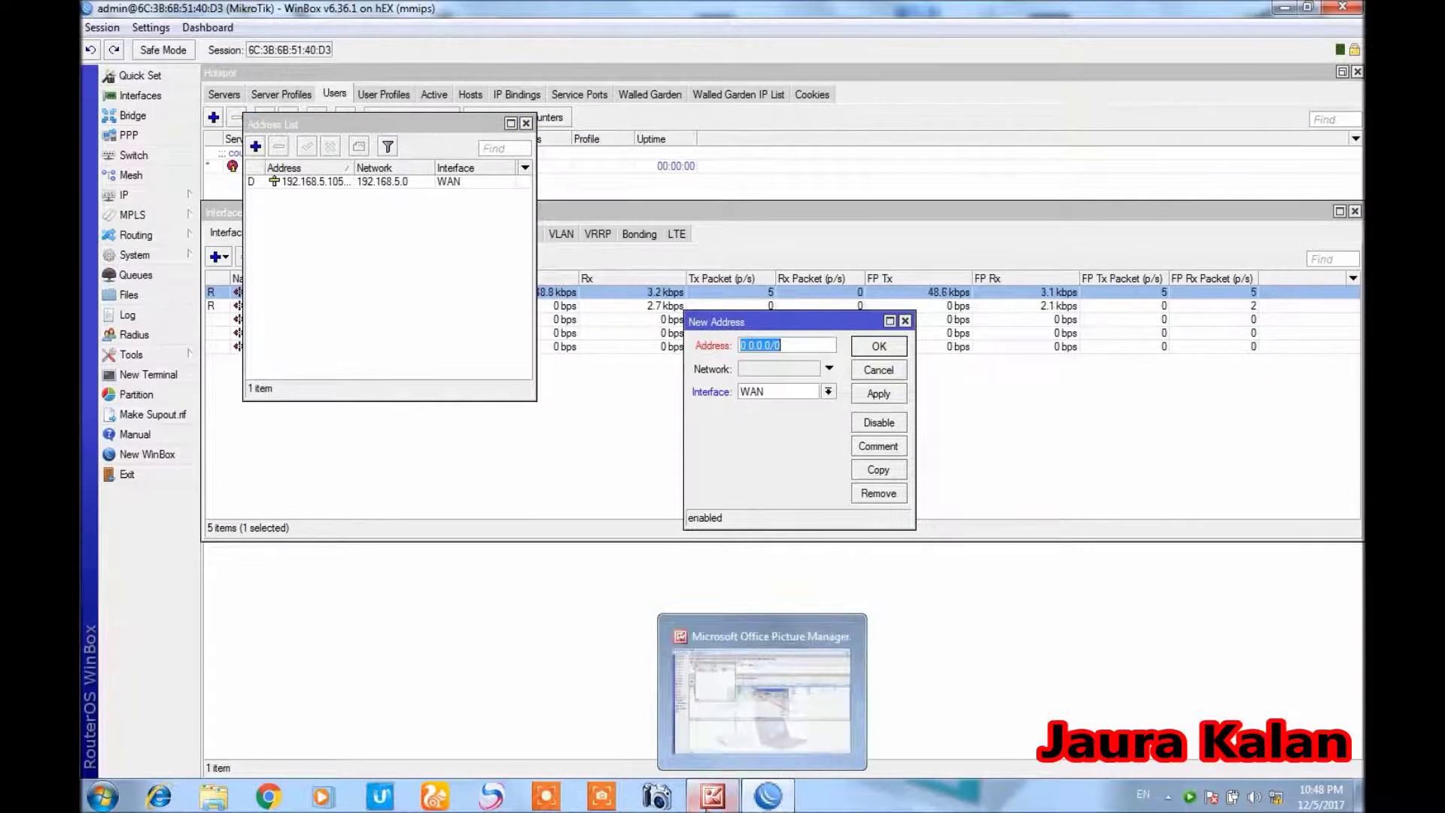
{"action": "left_click", "coordinate": [764, 799]}
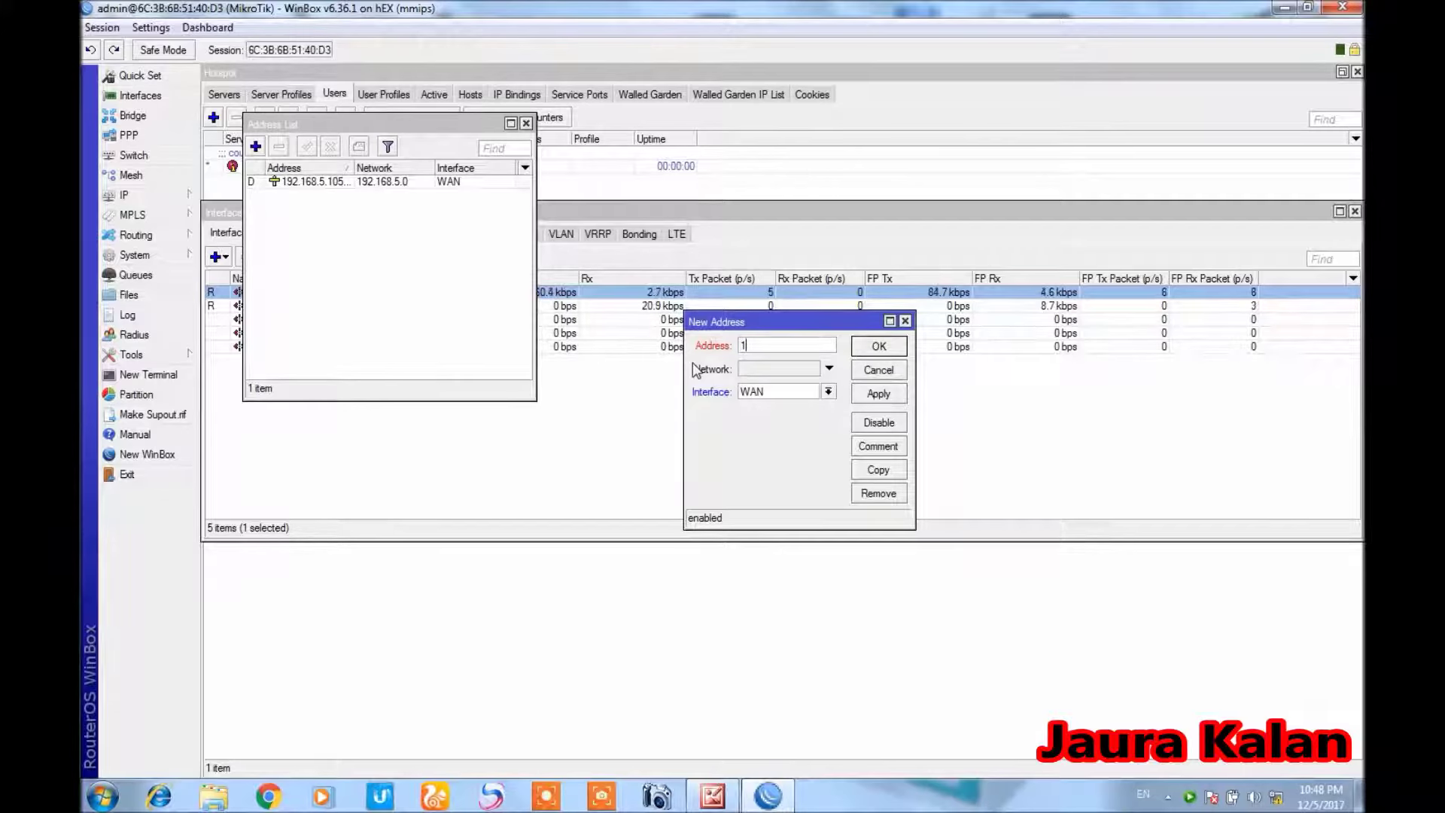
Enter 192.168.1.1 as the new address
{"action": "type", "text": "92.168.1"}
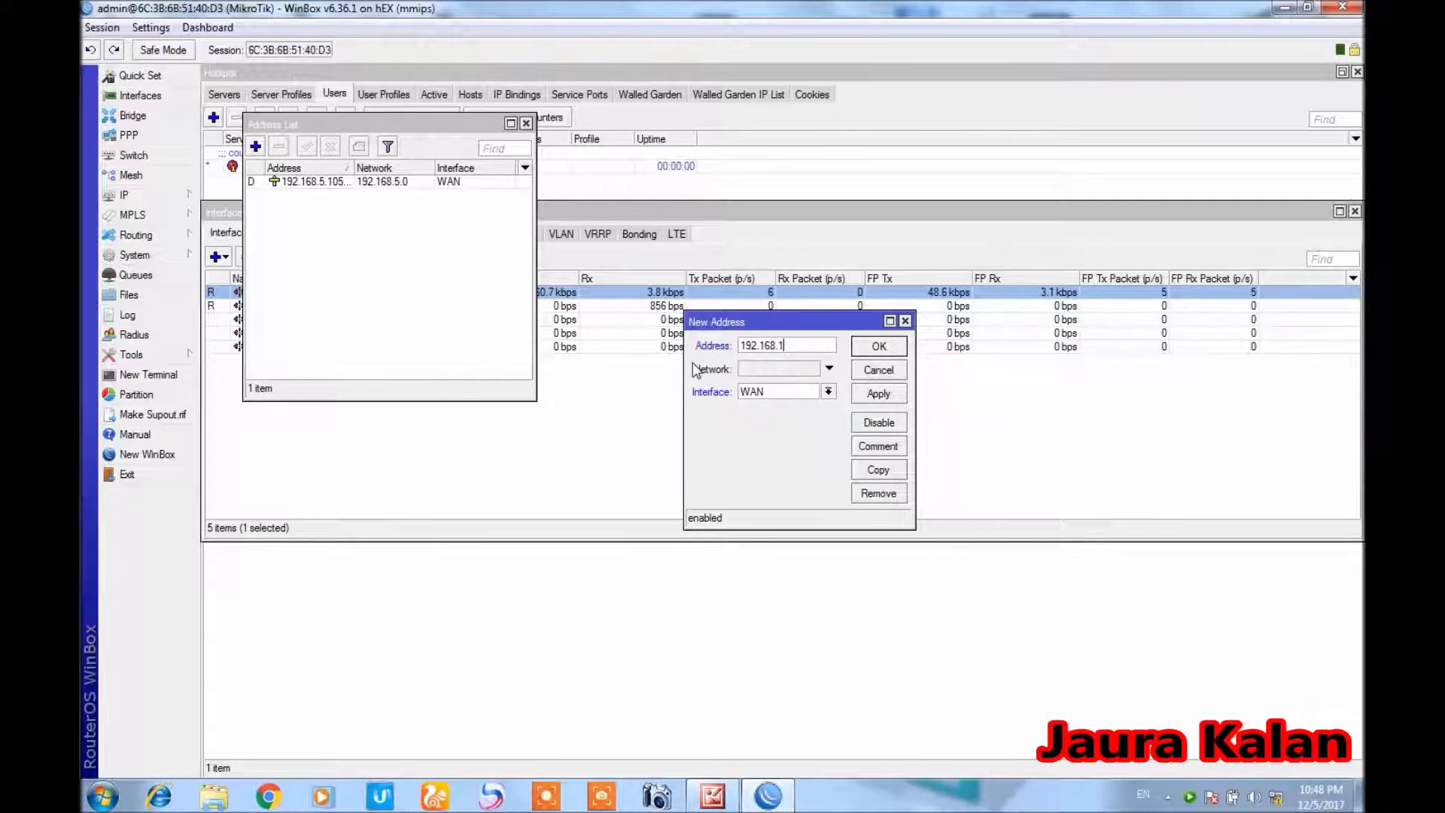
{"action": "type", "text": ".1"}
Assign 192.168.1.1/24 to the LAN interface and close the Address List
{"action": "left_click", "coordinate": [828, 391]}
{"action": "left_click", "coordinate": [775, 404]}
{"action": "left_click", "coordinate": [808, 347]}
{"action": "type", "text": "/"}
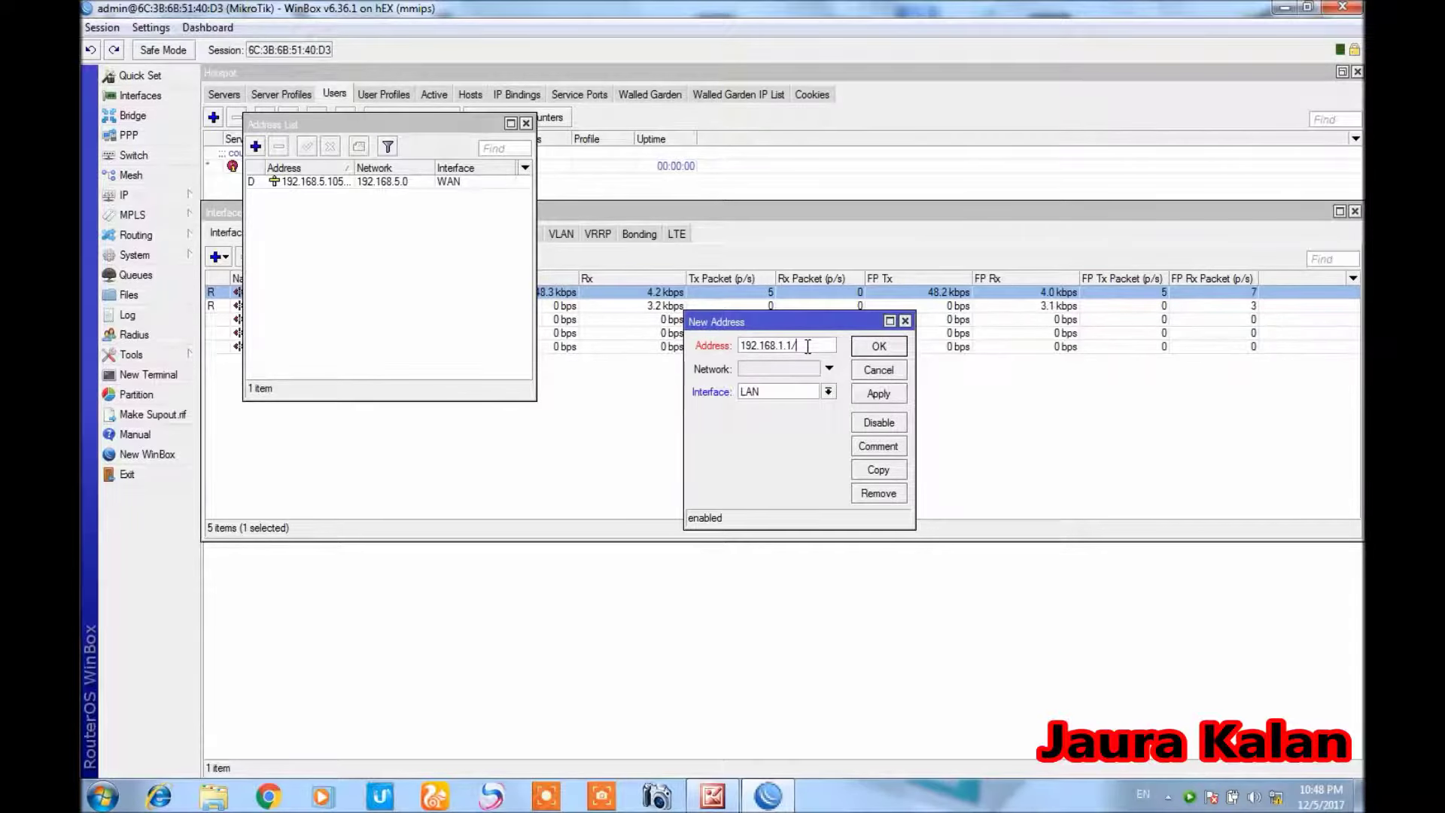
{"action": "type", "text": "24"}
{"action": "left_click", "coordinate": [865, 394]}
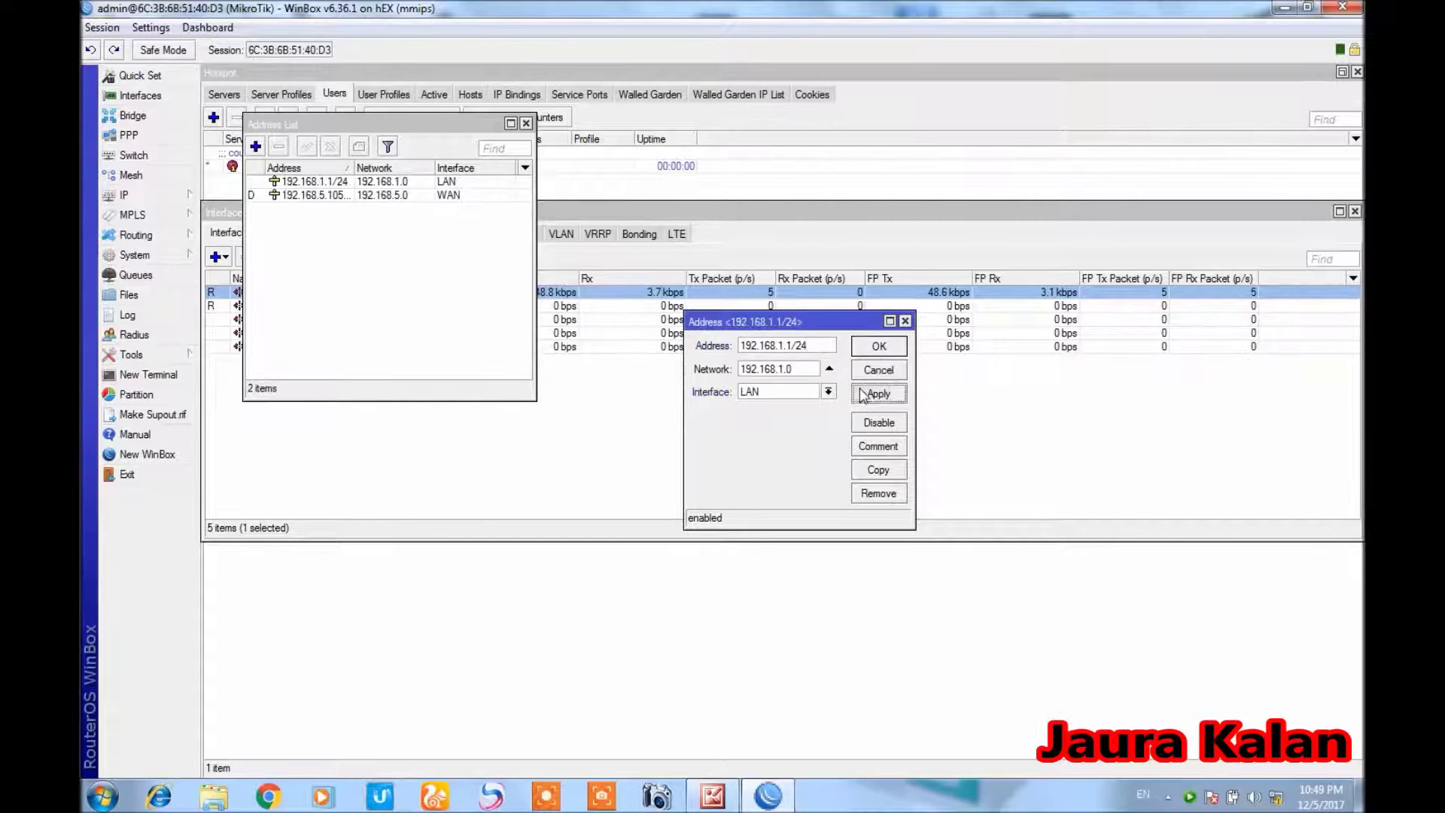
{"action": "left_click", "coordinate": [878, 348]}
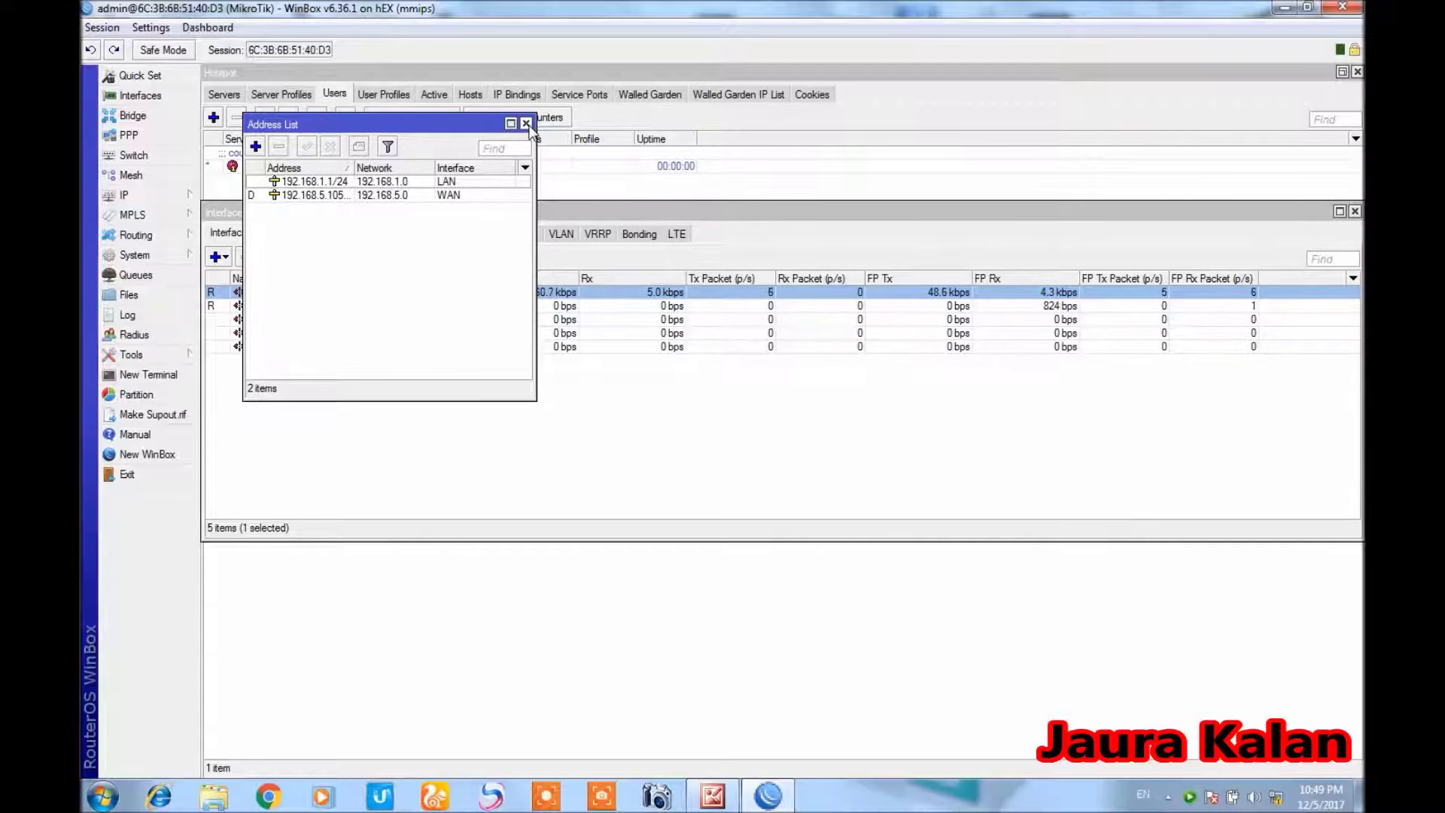
{"action": "left_click", "coordinate": [526, 124]}
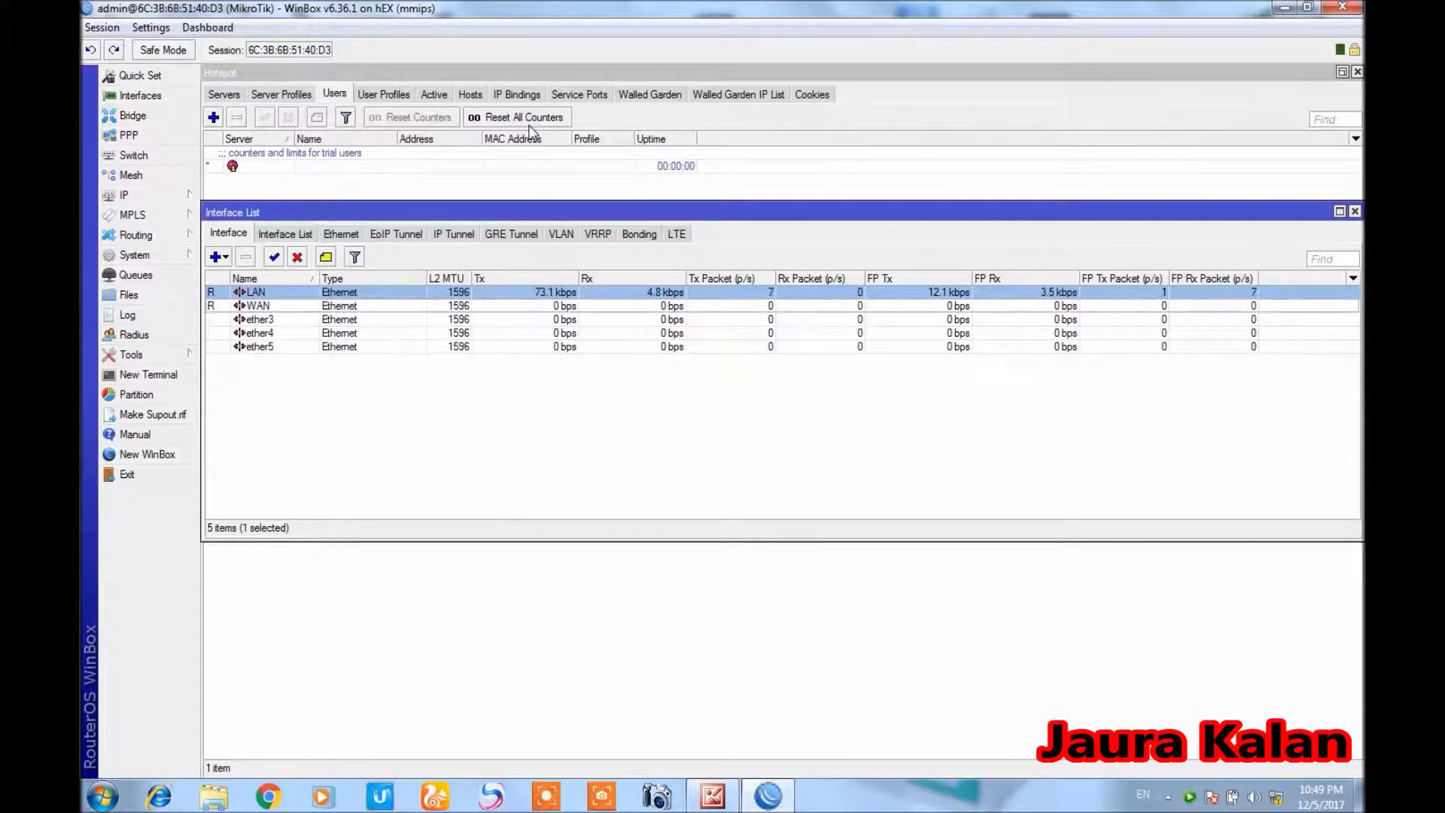
Start the Hotspot Setup wizard on the LAN interface
{"action": "left_click", "coordinate": [178, 201]}
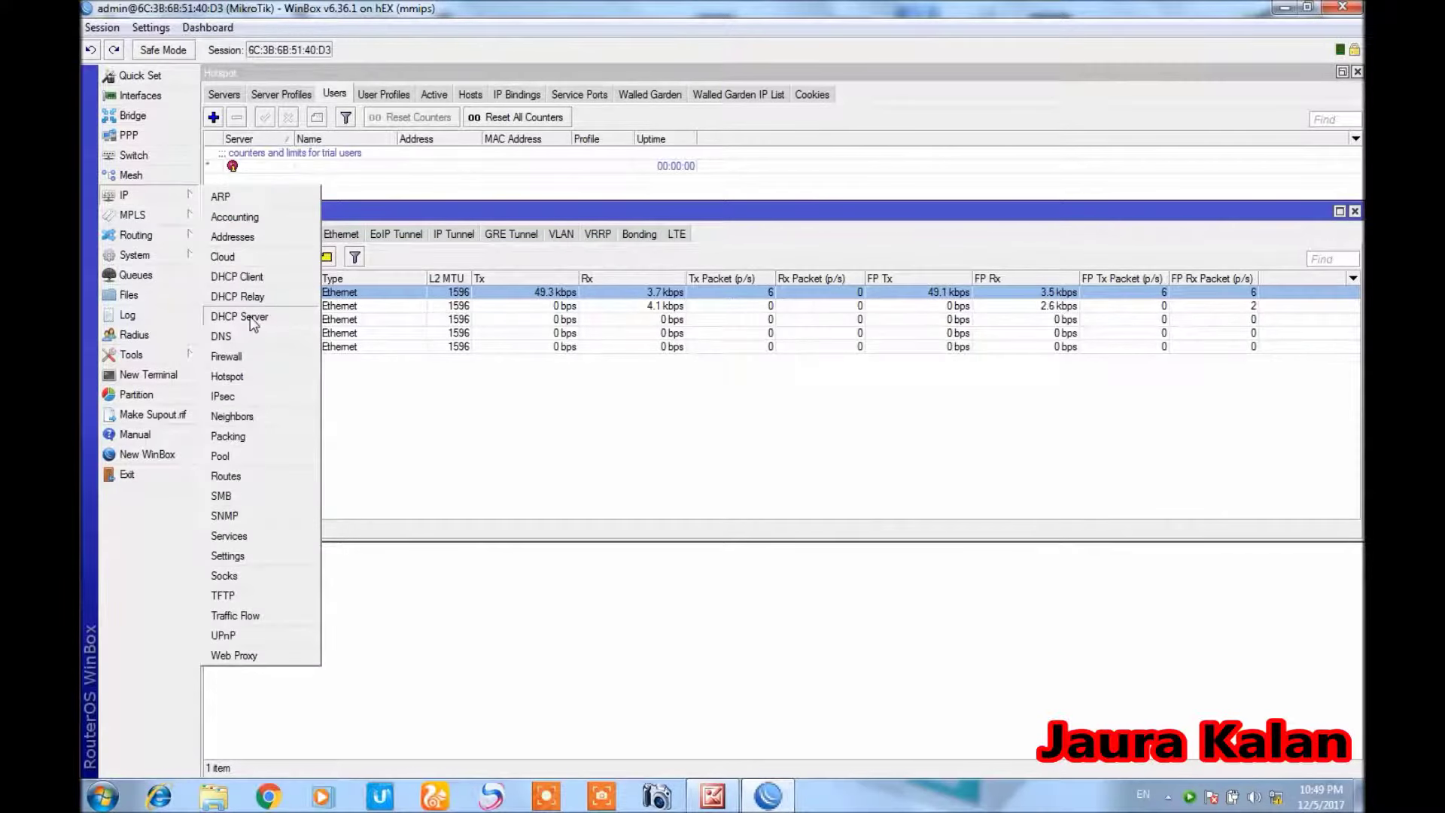
{"action": "left_click", "coordinate": [242, 380]}
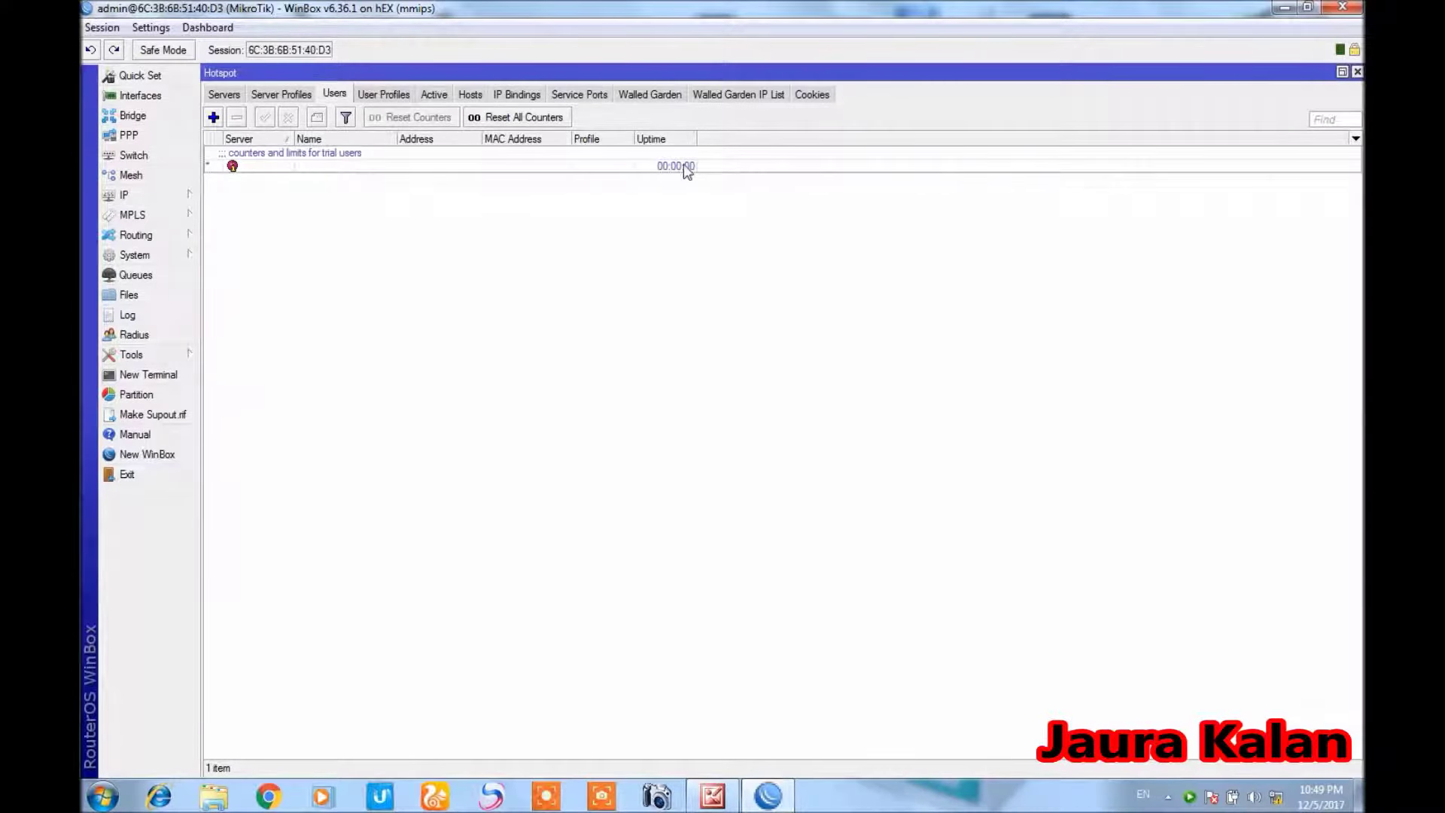
{"action": "left_click", "coordinate": [230, 97]}
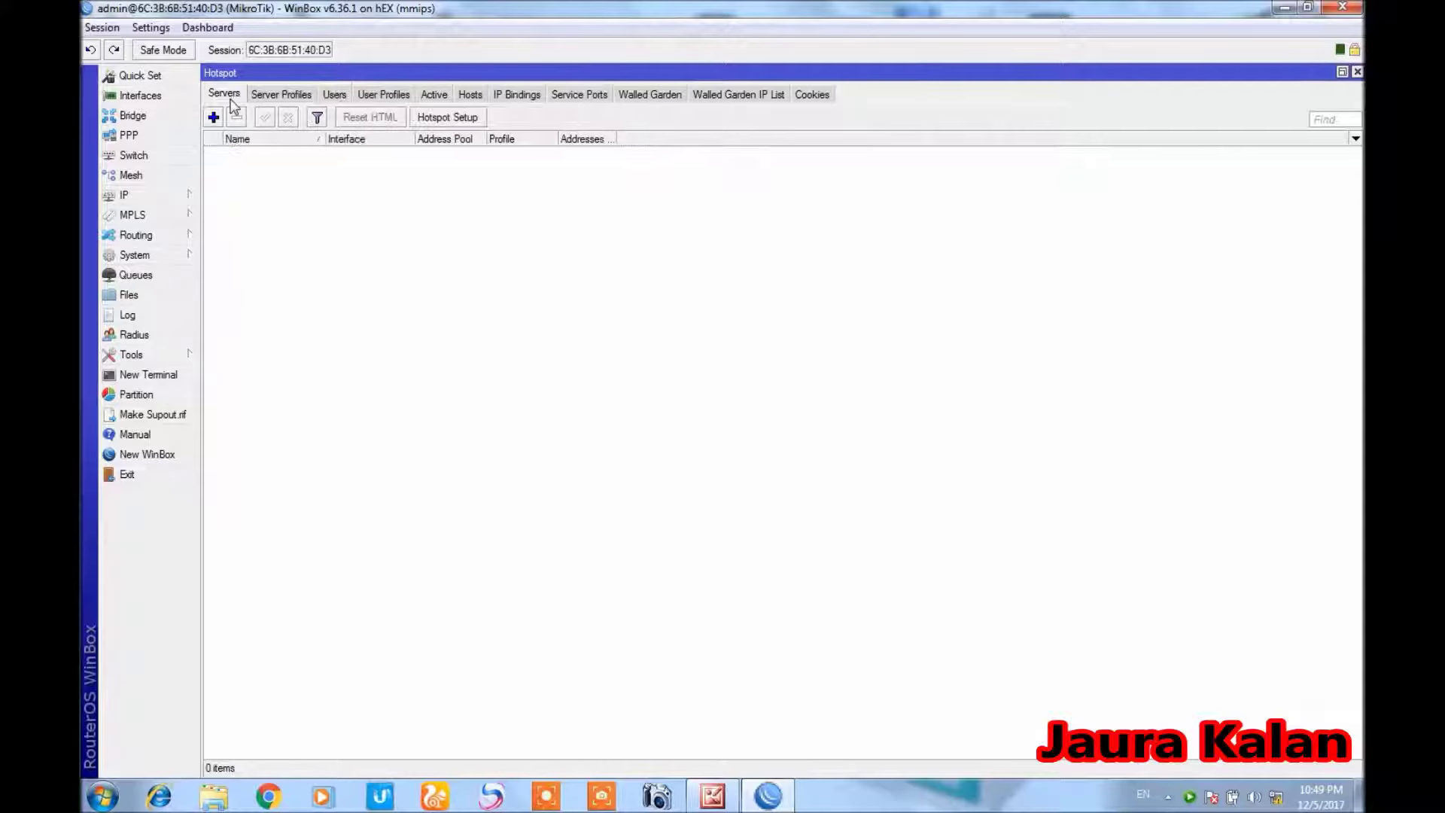
{"action": "left_click", "coordinate": [468, 119]}
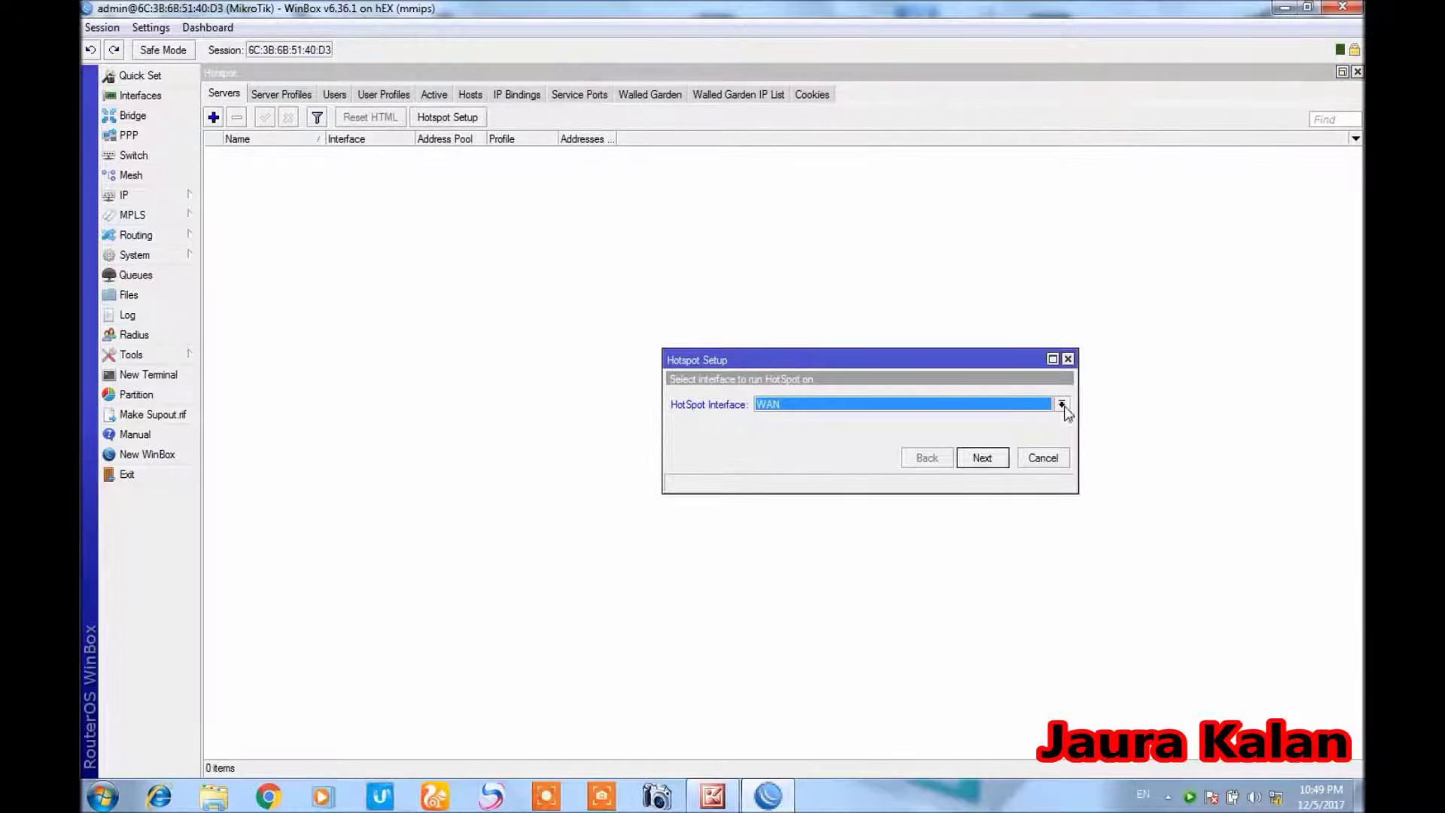
{"action": "left_click", "coordinate": [1063, 406]}
{"action": "left_click", "coordinate": [1038, 418]}
{"action": "left_click", "coordinate": [983, 458]}
{"action": "left_click_drag", "start_coordinate": [790, 360], "coordinate": [562, 265]}
Accept the local address, pool 192.168.1.2-192.168.1.254, no certificate and SMTP 0.0.0.0
{"action": "left_click", "coordinate": [754, 364]}
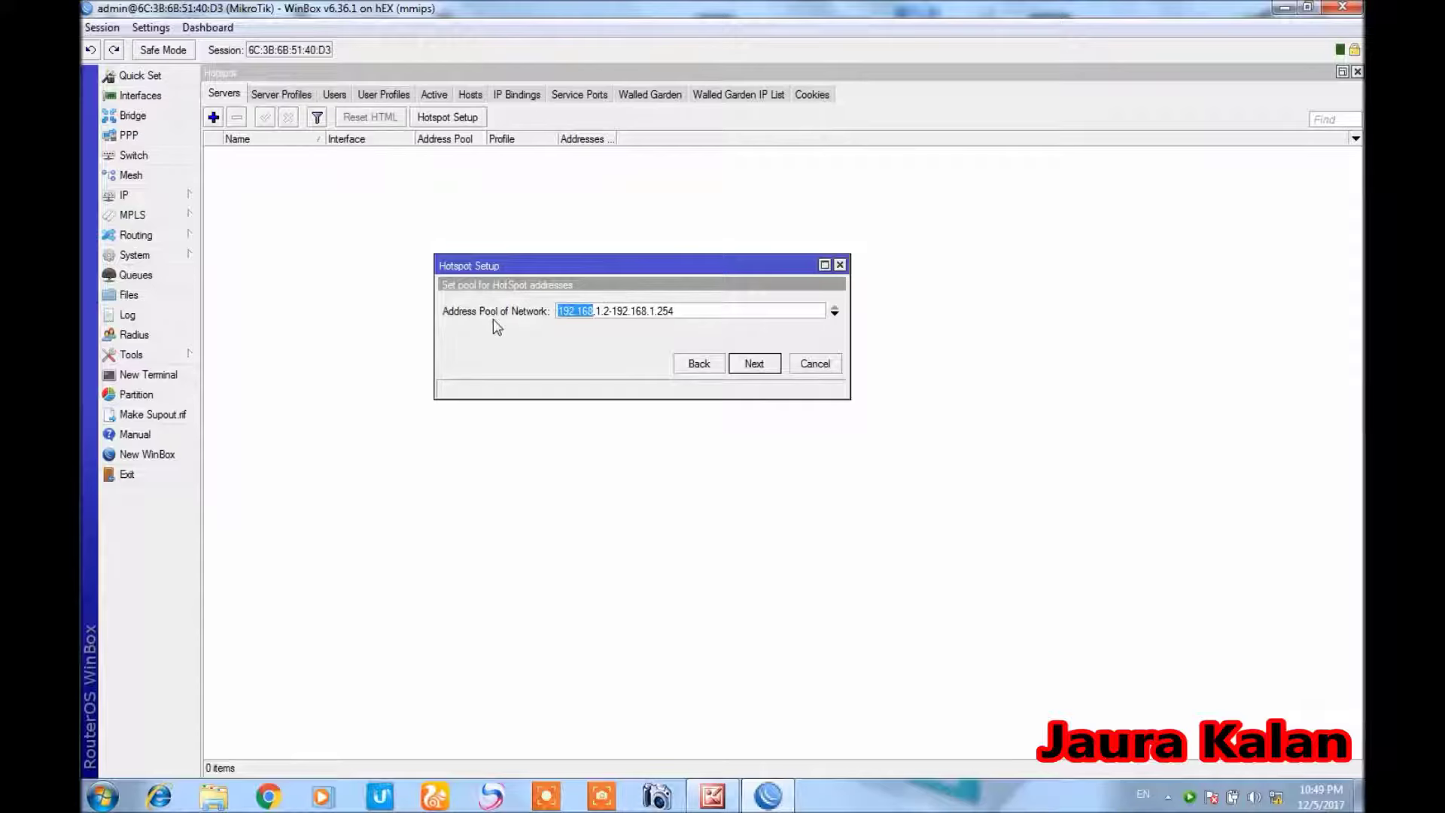
{"action": "double_click", "coordinate": [605, 313]}
{"action": "left_click", "coordinate": [757, 370]}
{"action": "left_click", "coordinate": [755, 364]}
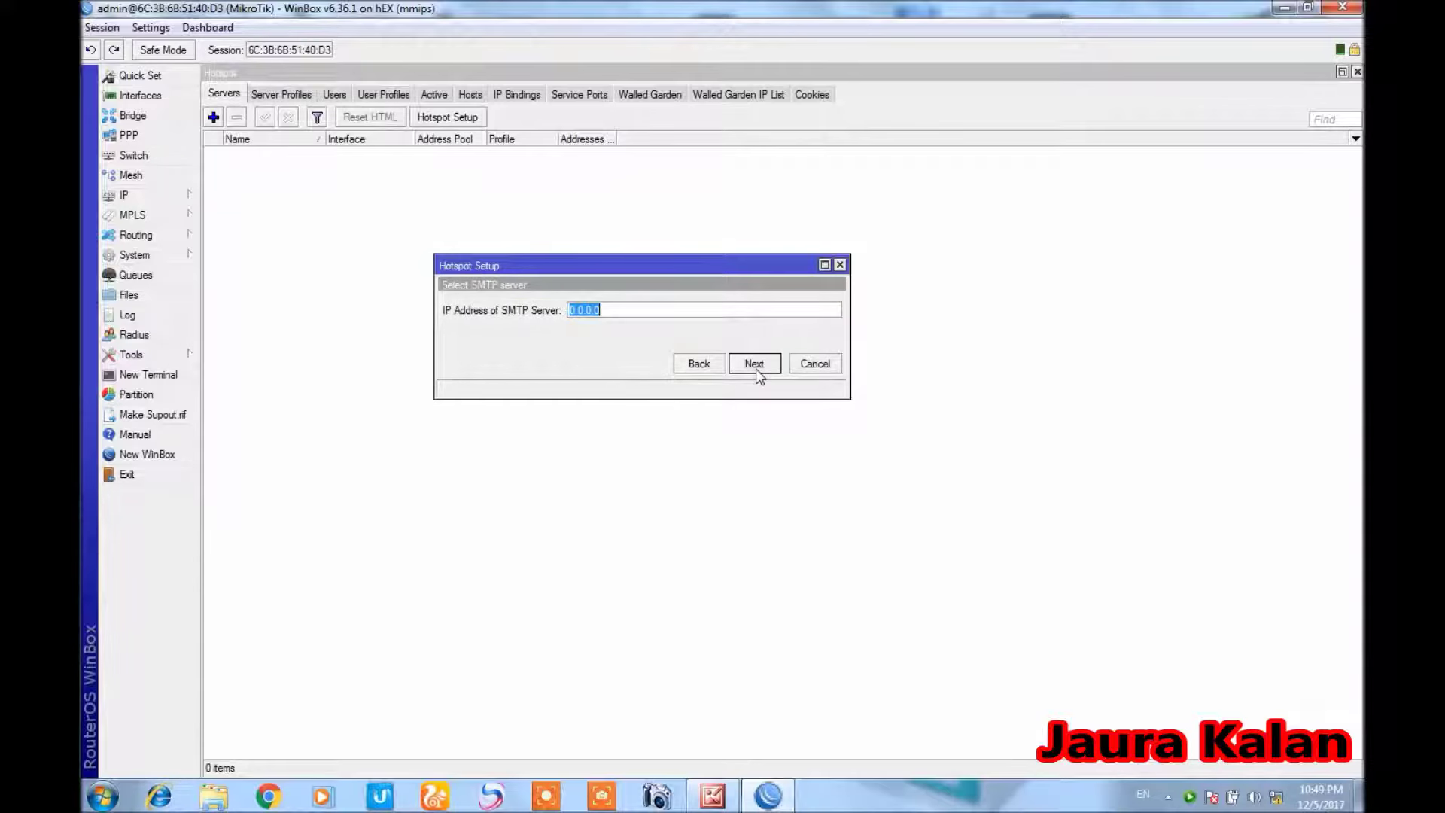
{"action": "left_click", "coordinate": [757, 369]}
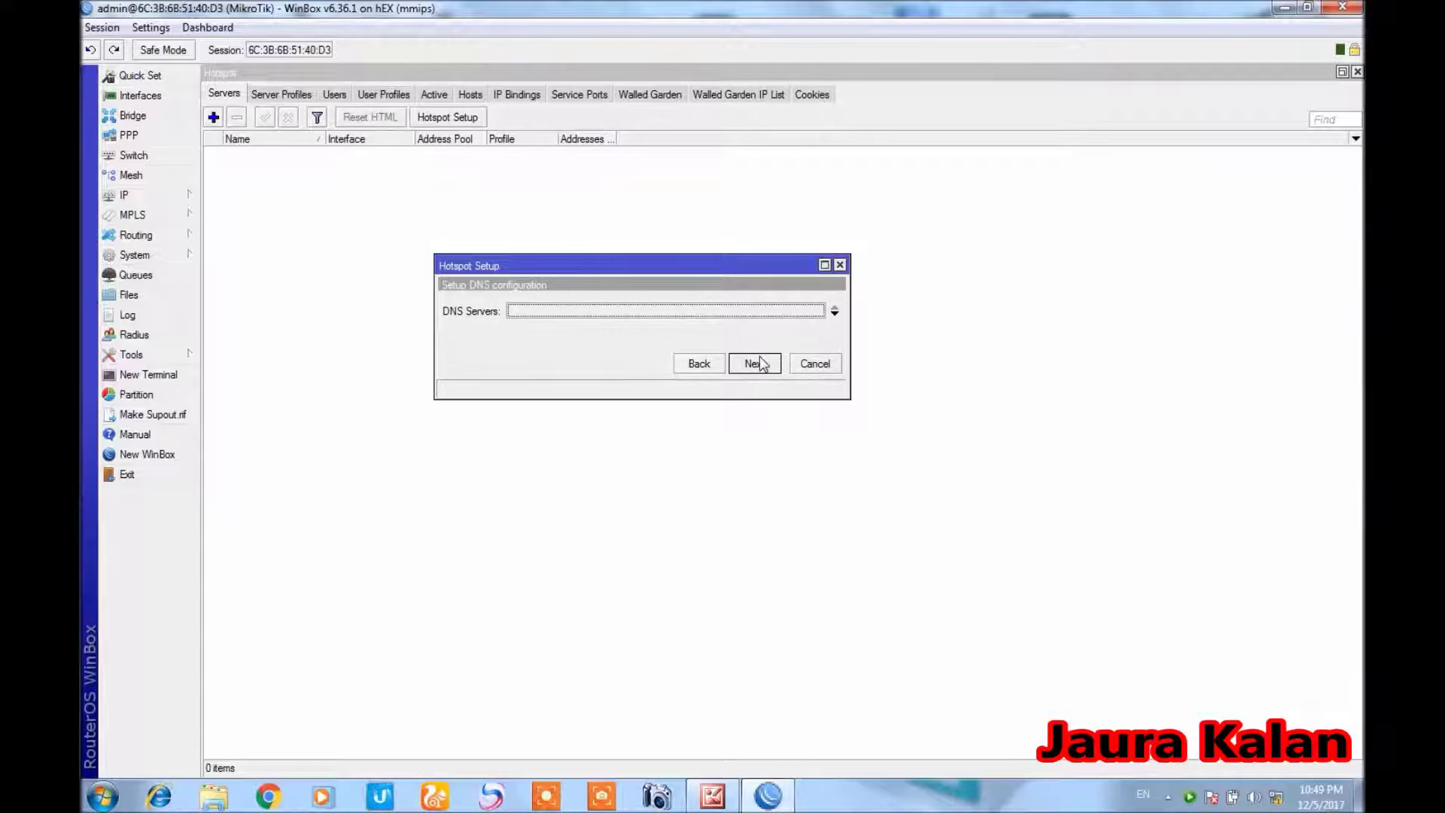
Enter hotspot DNS servers 8.8.8.8 and 8.8.4.4 and continue
{"action": "left_click", "coordinate": [834, 313]}
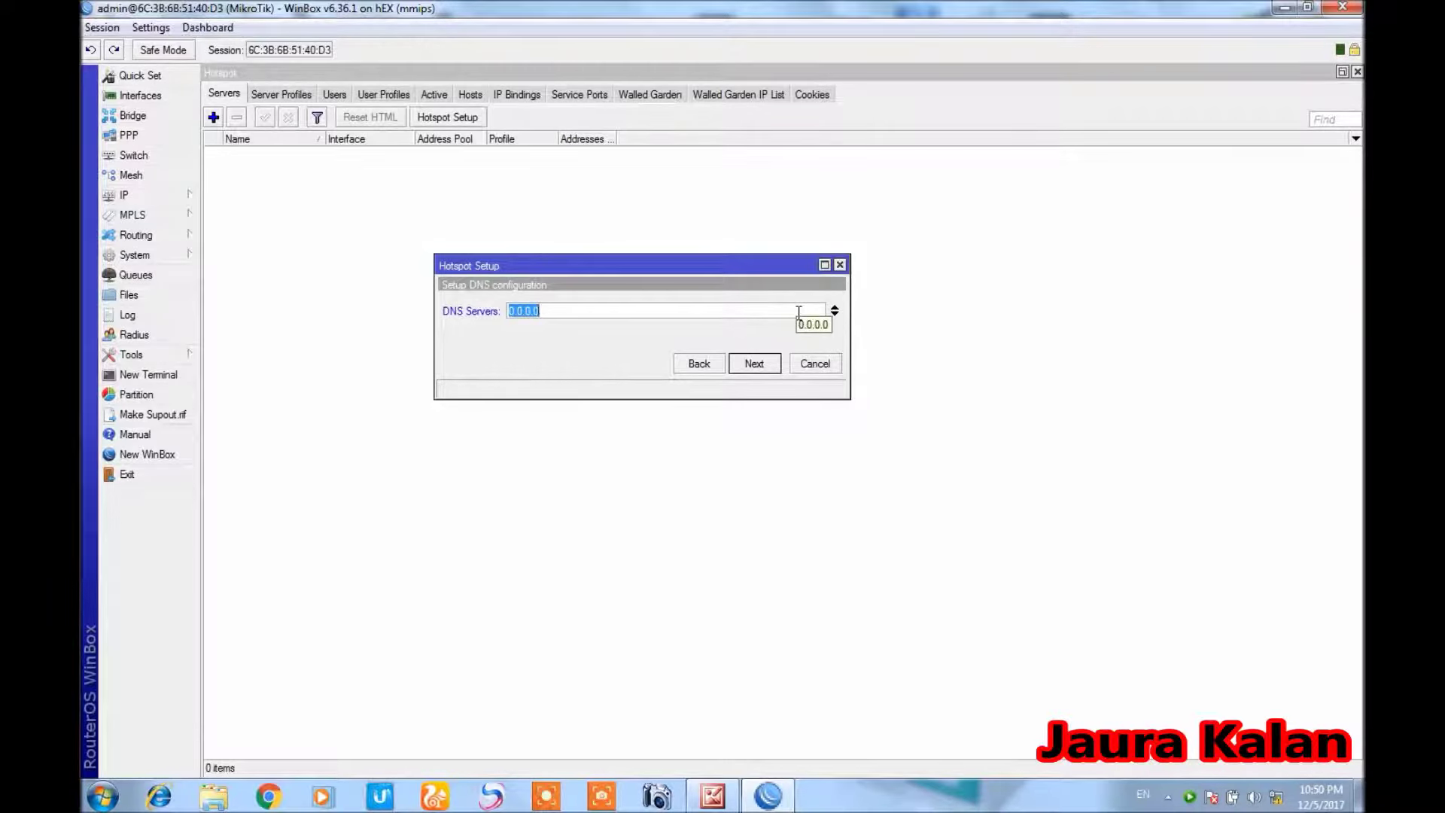
{"action": "type", "text": "8.8"}
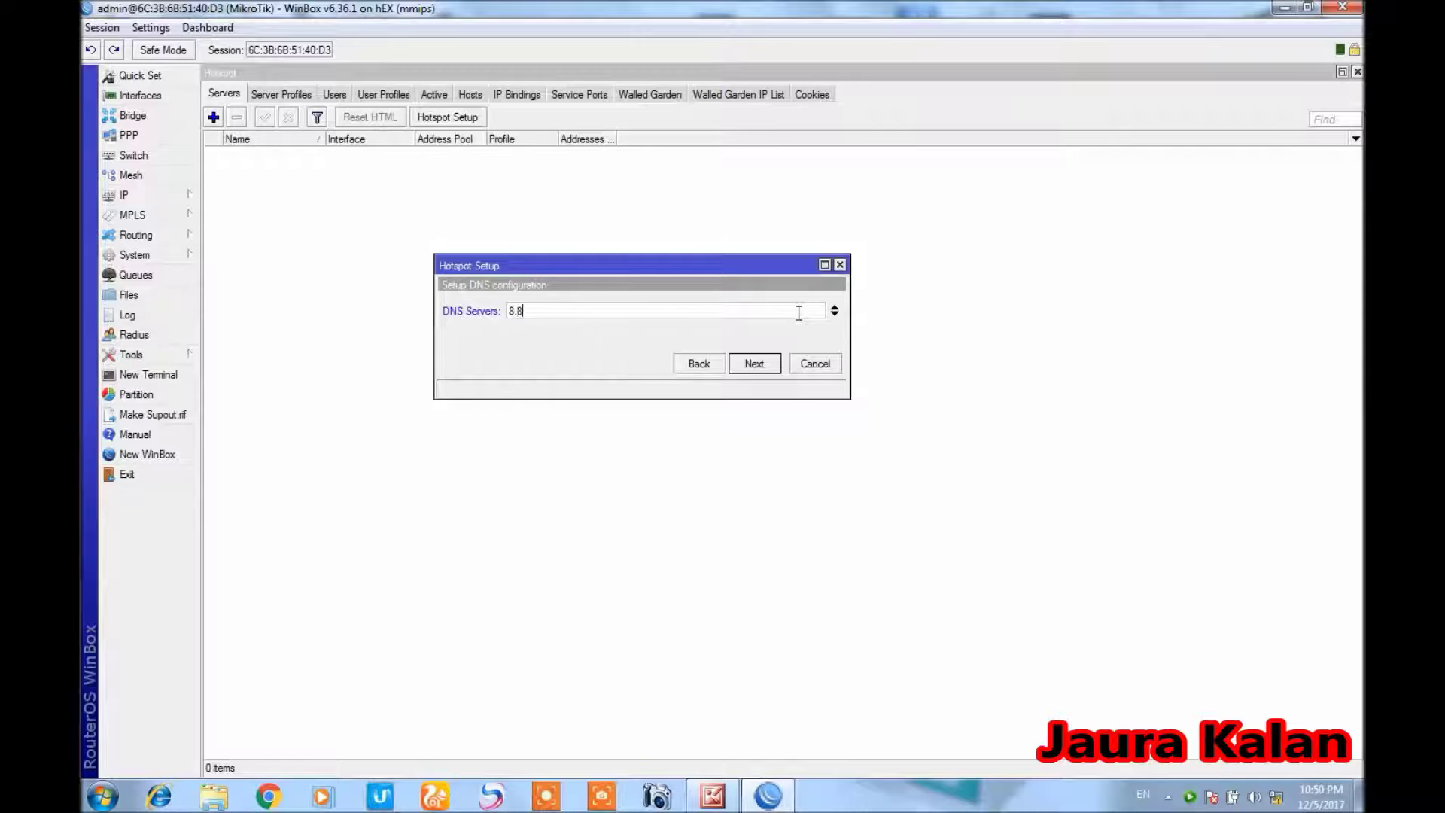
{"action": "type", "text": ".8.8"}
{"action": "left_click", "coordinate": [835, 314]}
{"action": "type", "text": "8.8.4.4"}
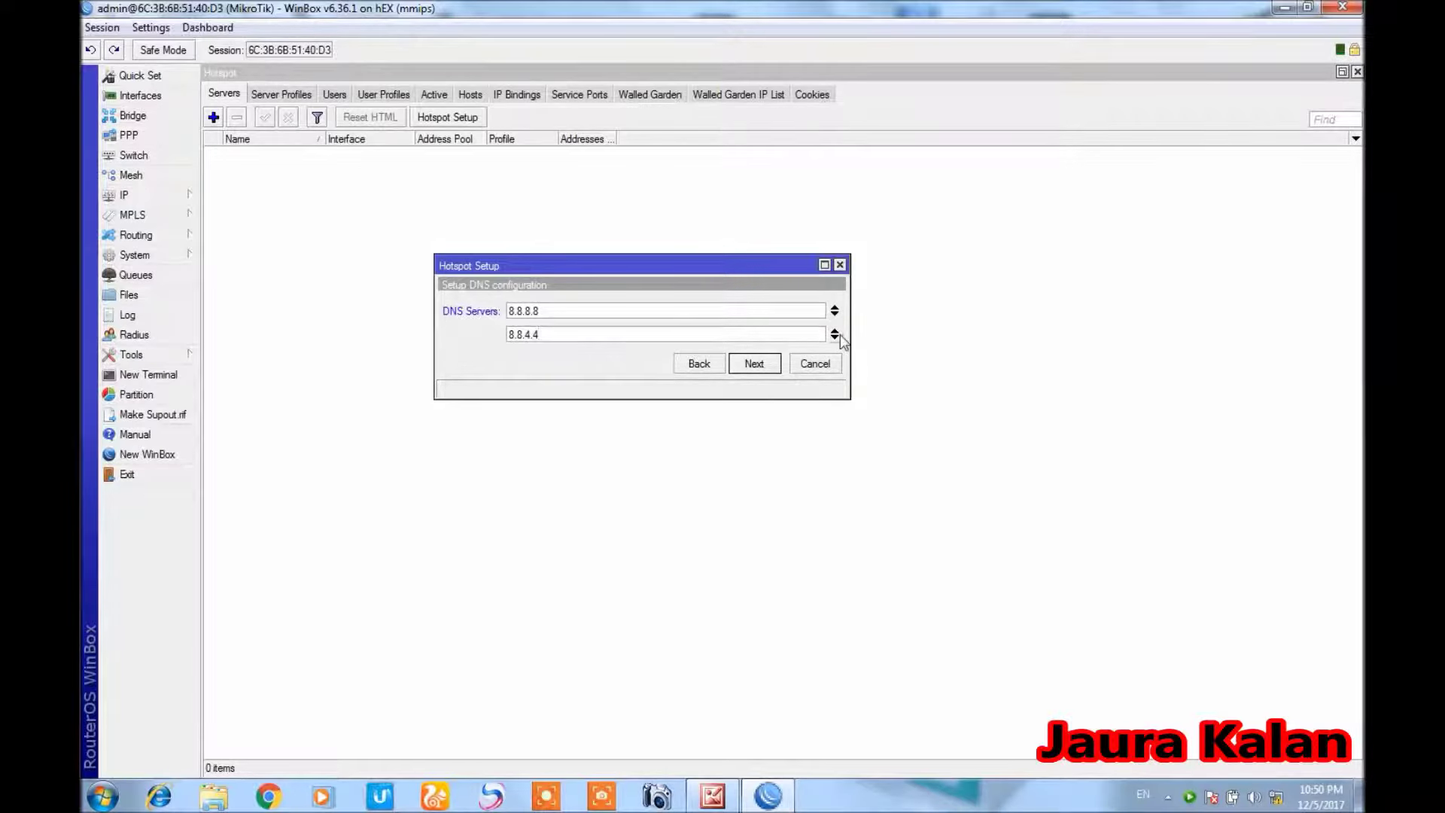
{"action": "left_click", "coordinate": [758, 366]}
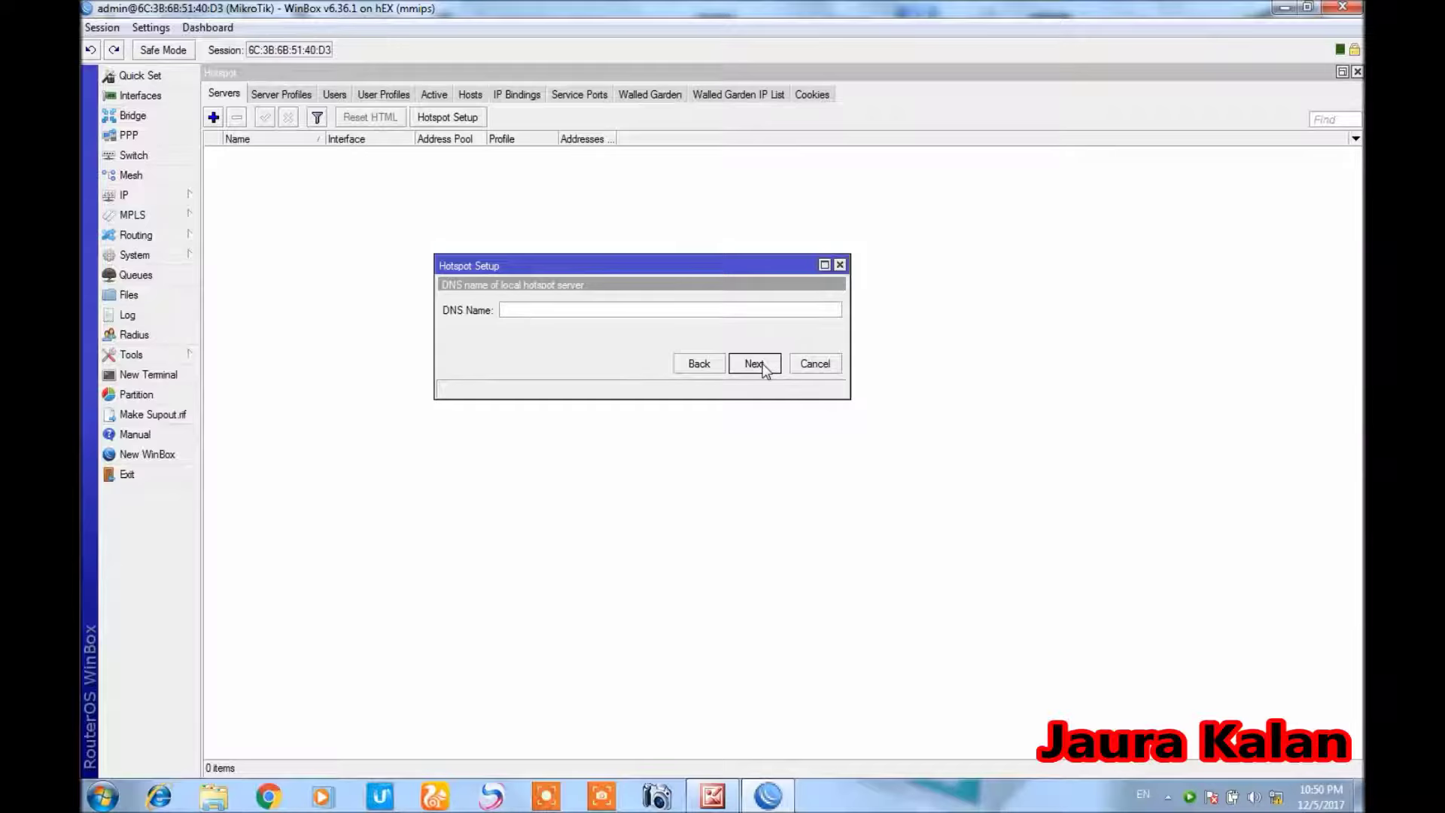
Set DNS name kaleem.net, add a local user with password, and complete hotspot1
{"action": "type", "text": "kaleem.net"}
{"action": "left_click", "coordinate": [765, 366]}
{"action": "left_click", "coordinate": [651, 337]}
{"action": "type", "text": "789"}
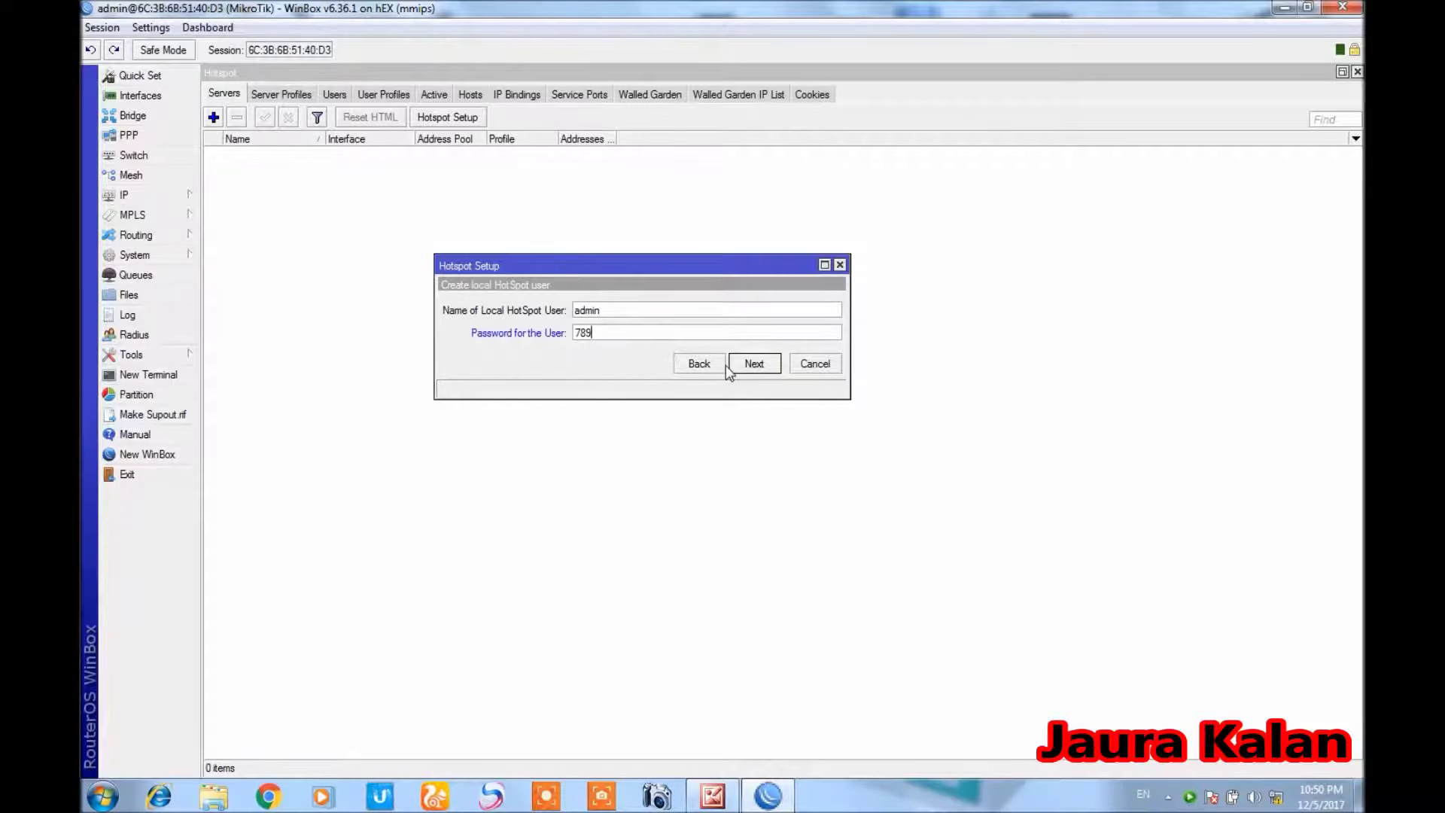
{"action": "left_click", "coordinate": [769, 366]}
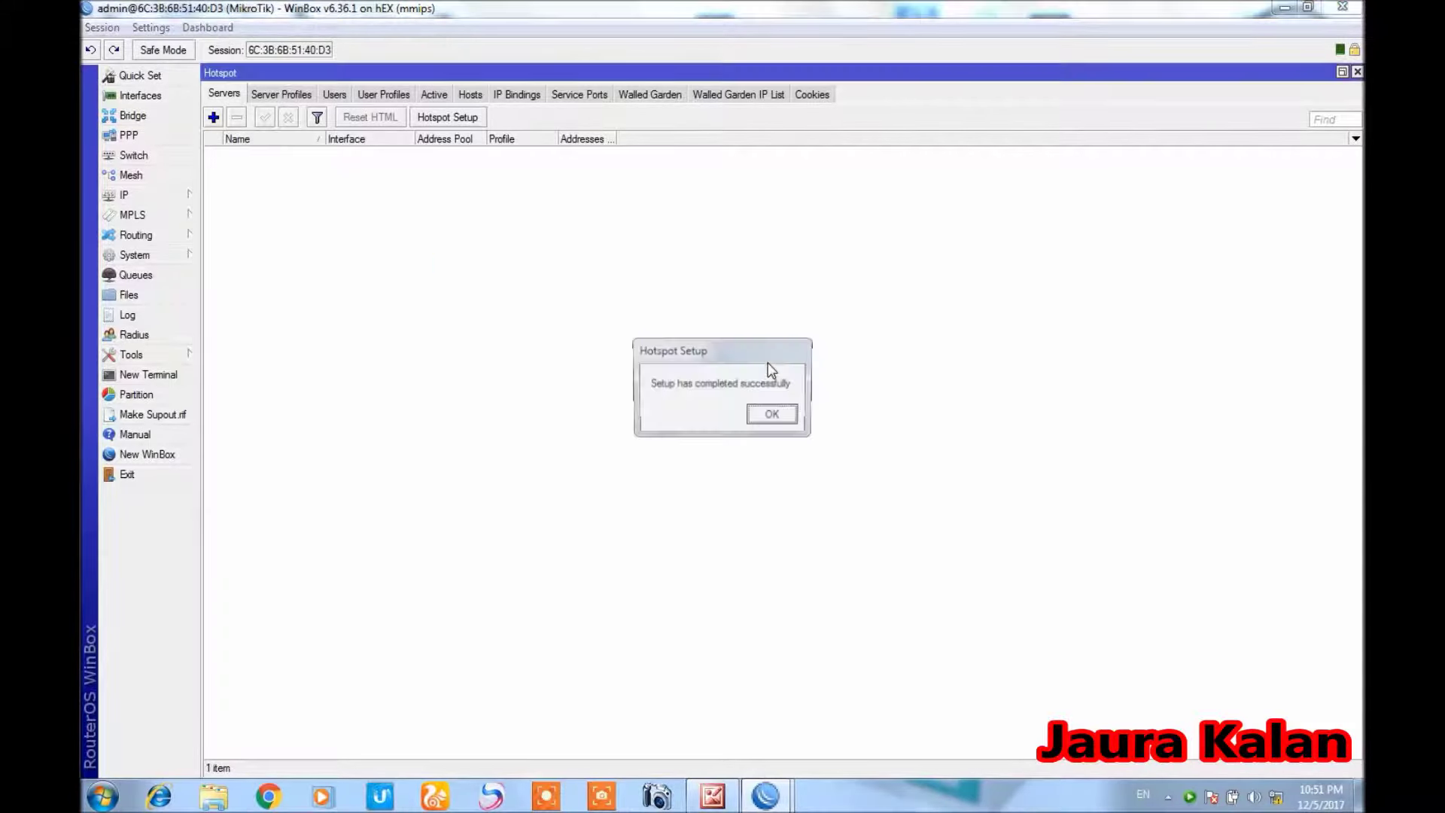
{"action": "left_click", "coordinate": [773, 416]}
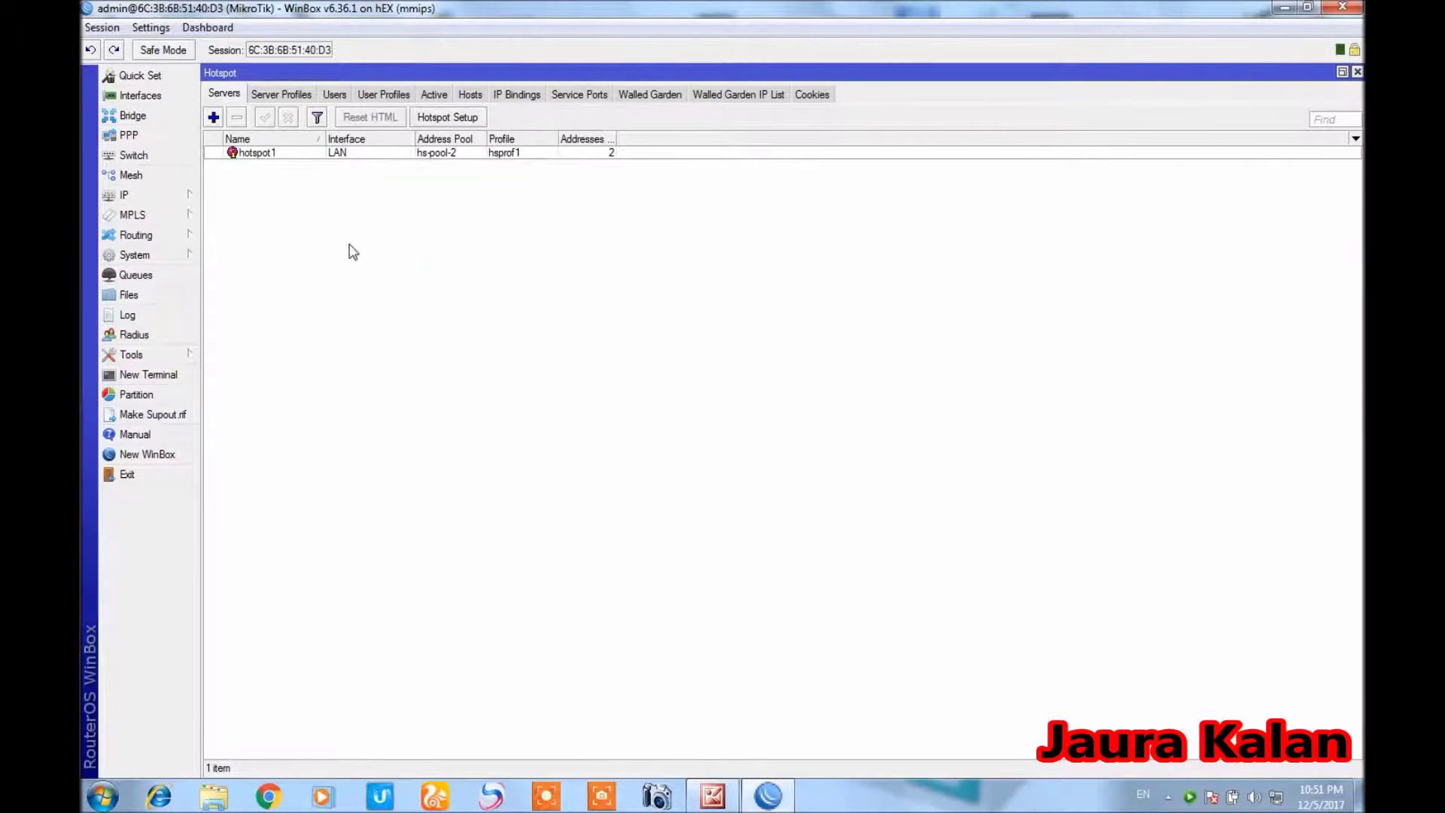
{"action": "left_click", "coordinate": [174, 196]}
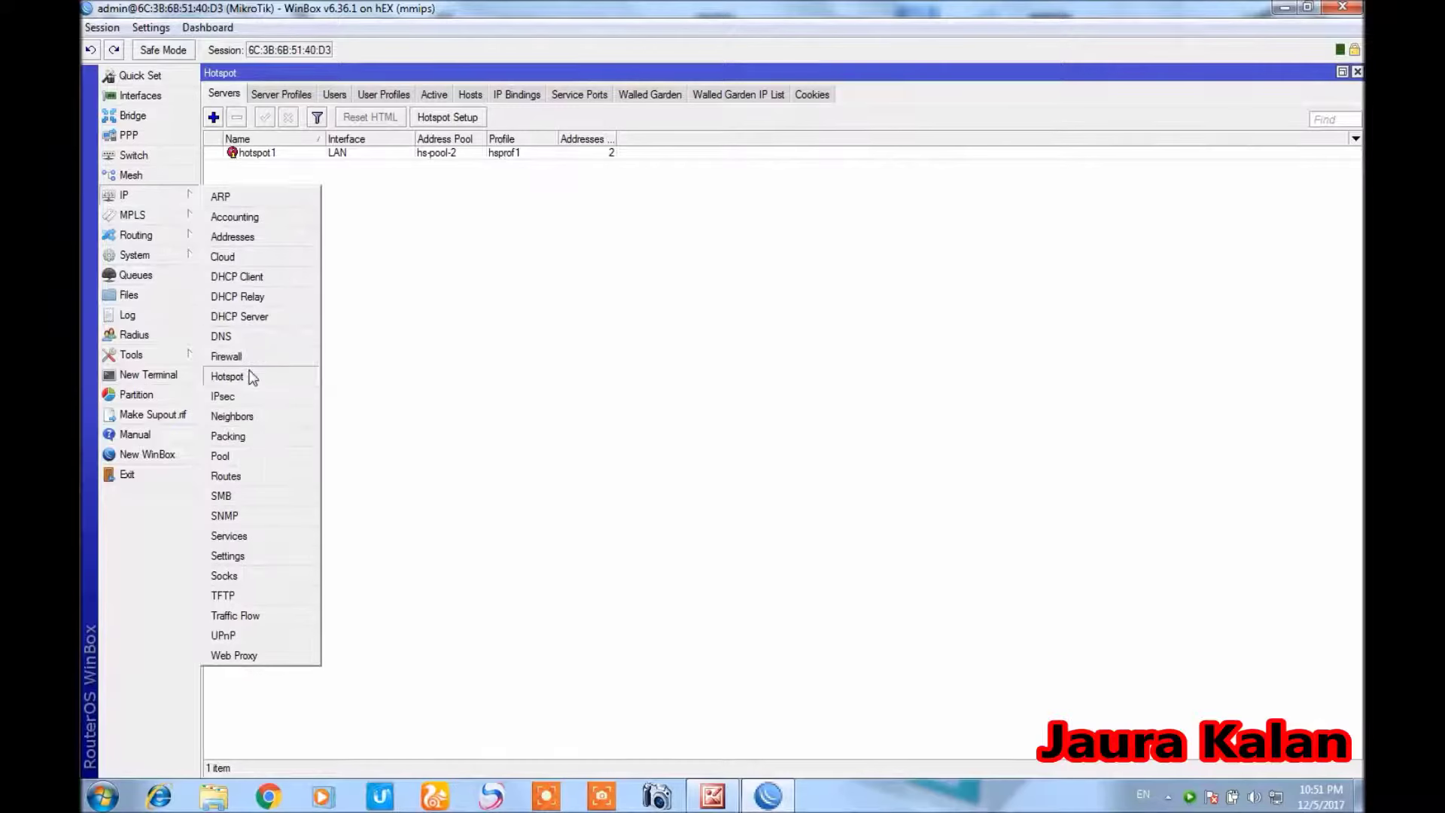
Enable Allow Remote Requests in DNS settings, after test-loading kaleem.net in the browser
{"action": "left_click", "coordinate": [225, 336]}
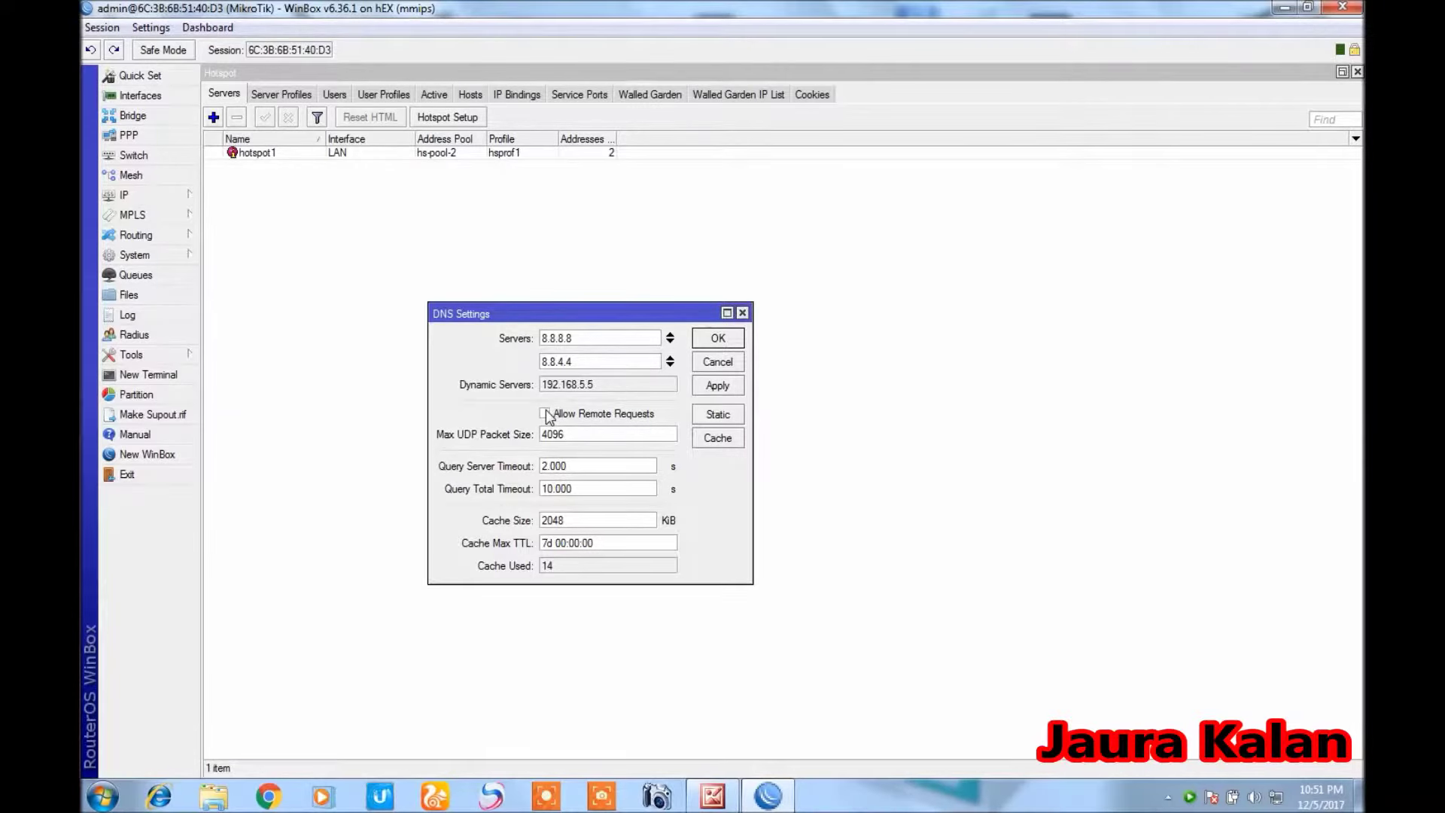
{"action": "left_click", "coordinate": [268, 796]}
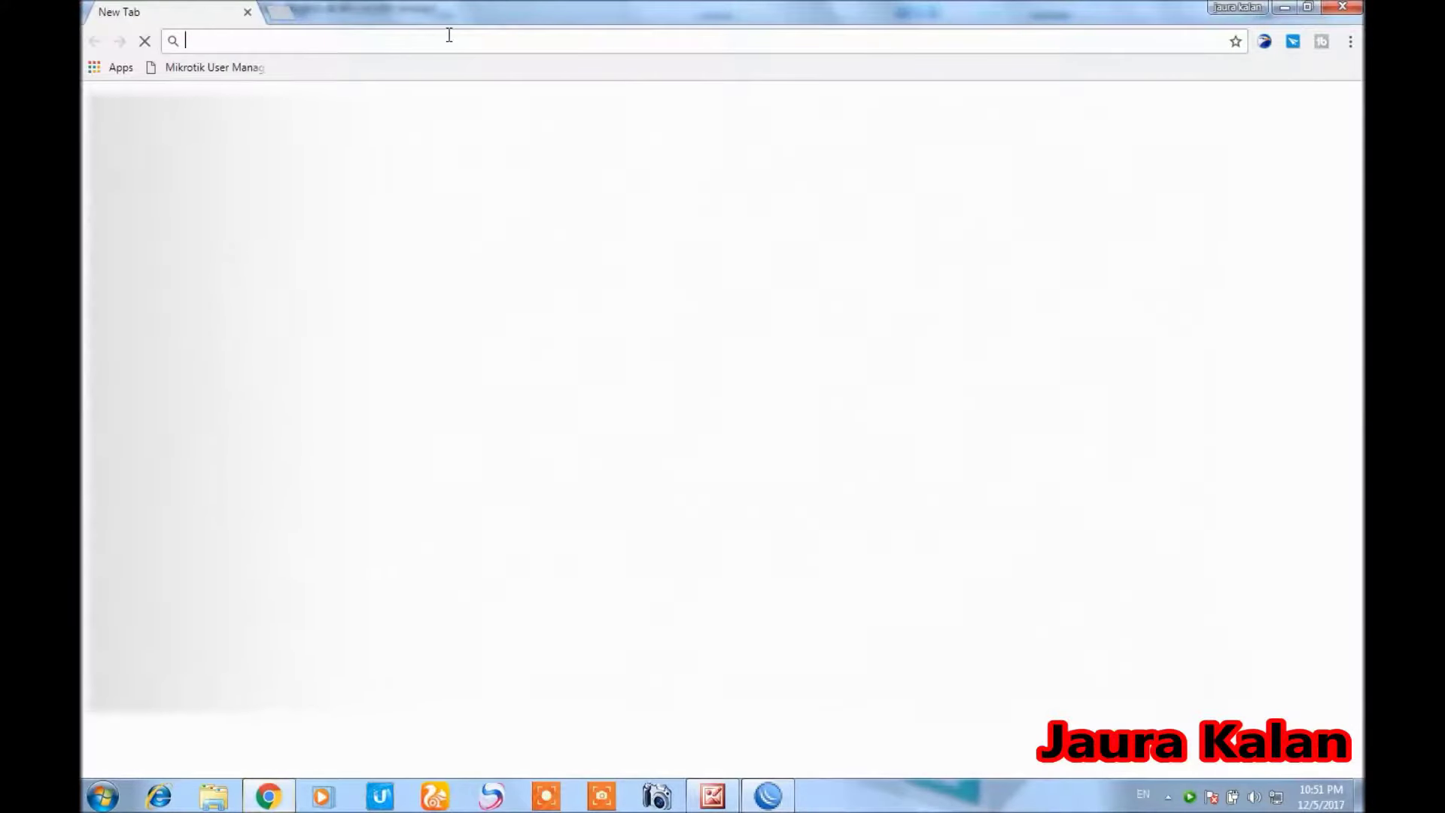
{"action": "type", "text": "k"}
{"action": "key", "text": "Return"}
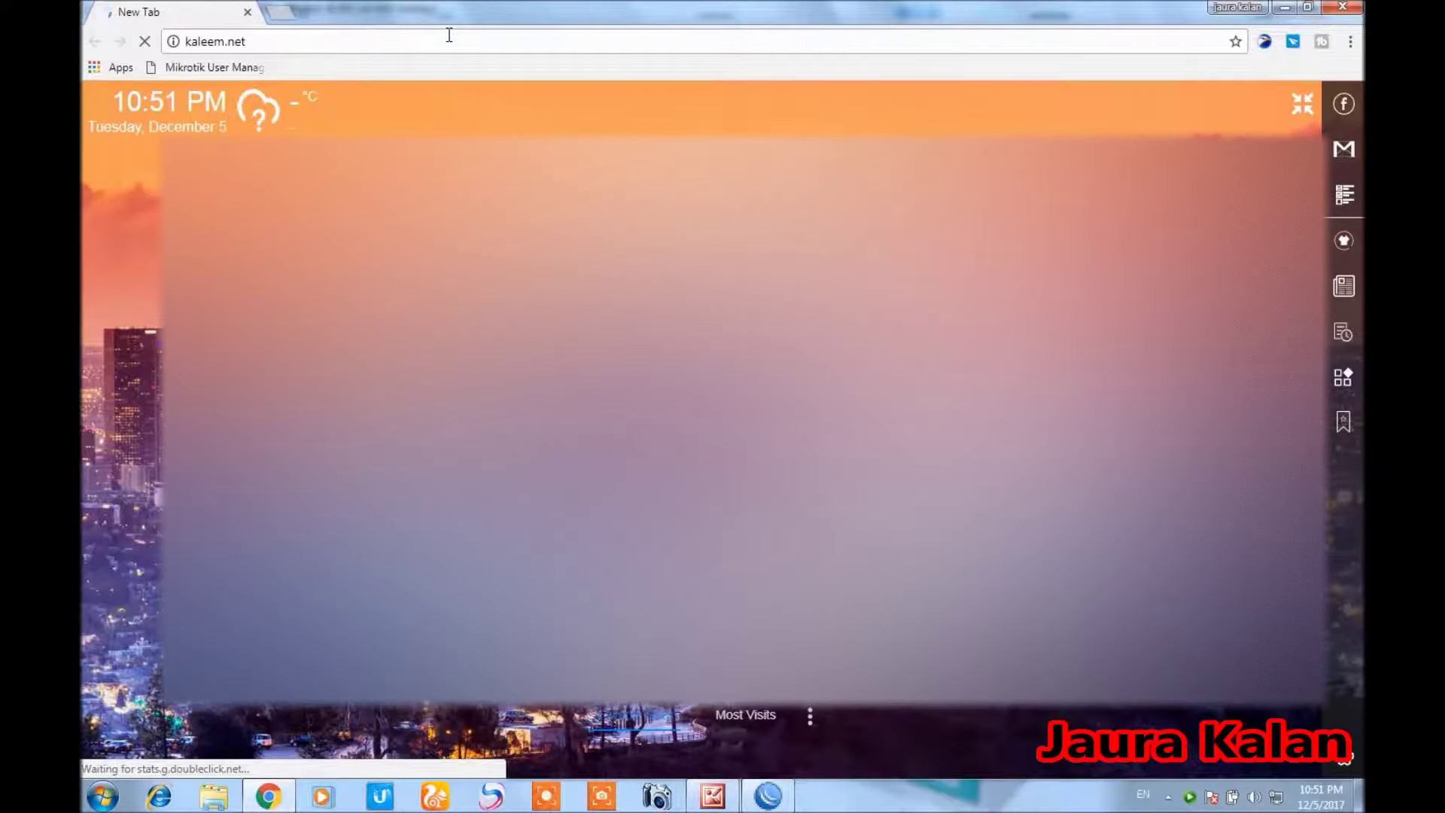
{"action": "left_click", "coordinate": [782, 803]}
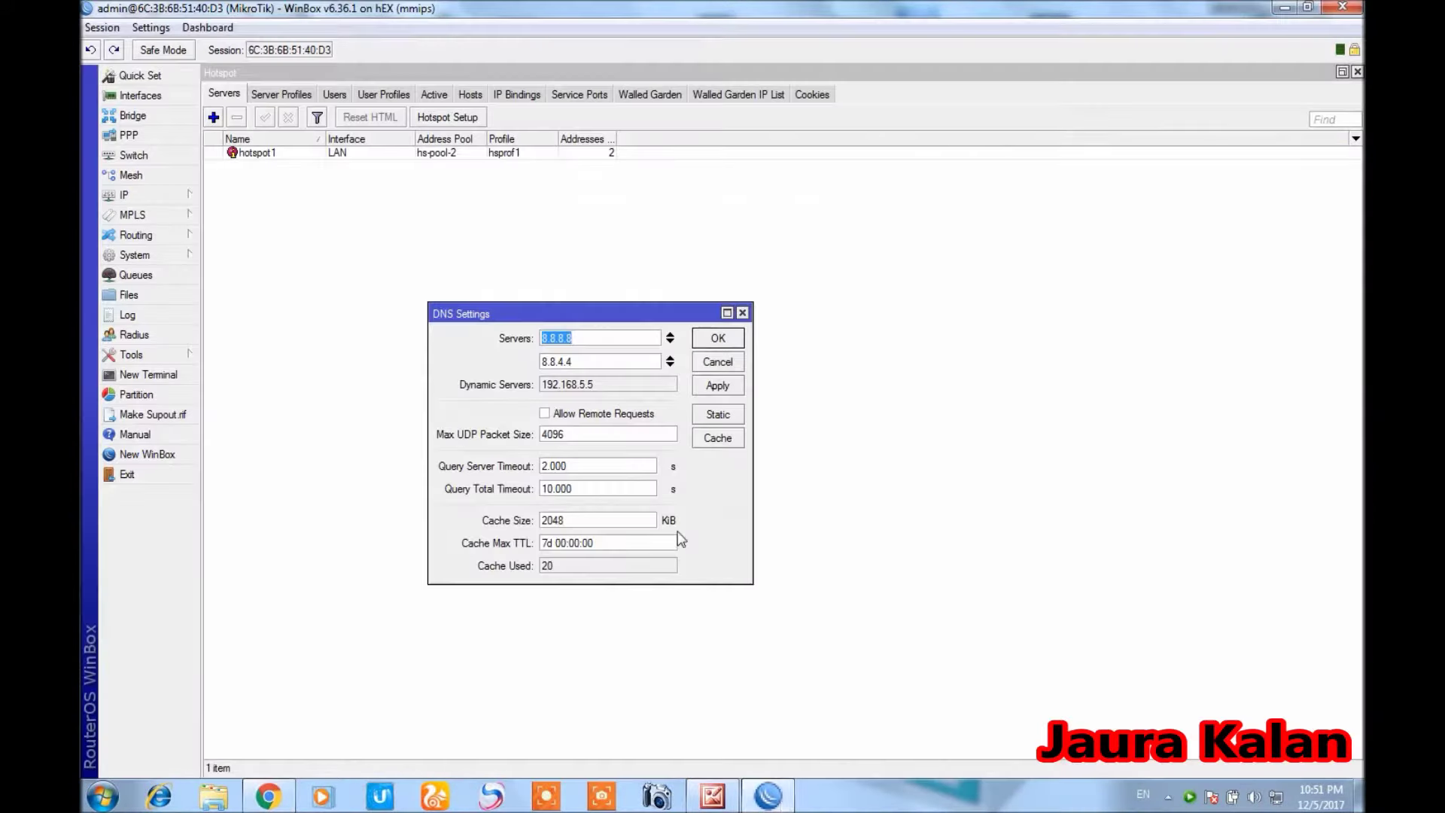
{"action": "left_click", "coordinate": [544, 414]}
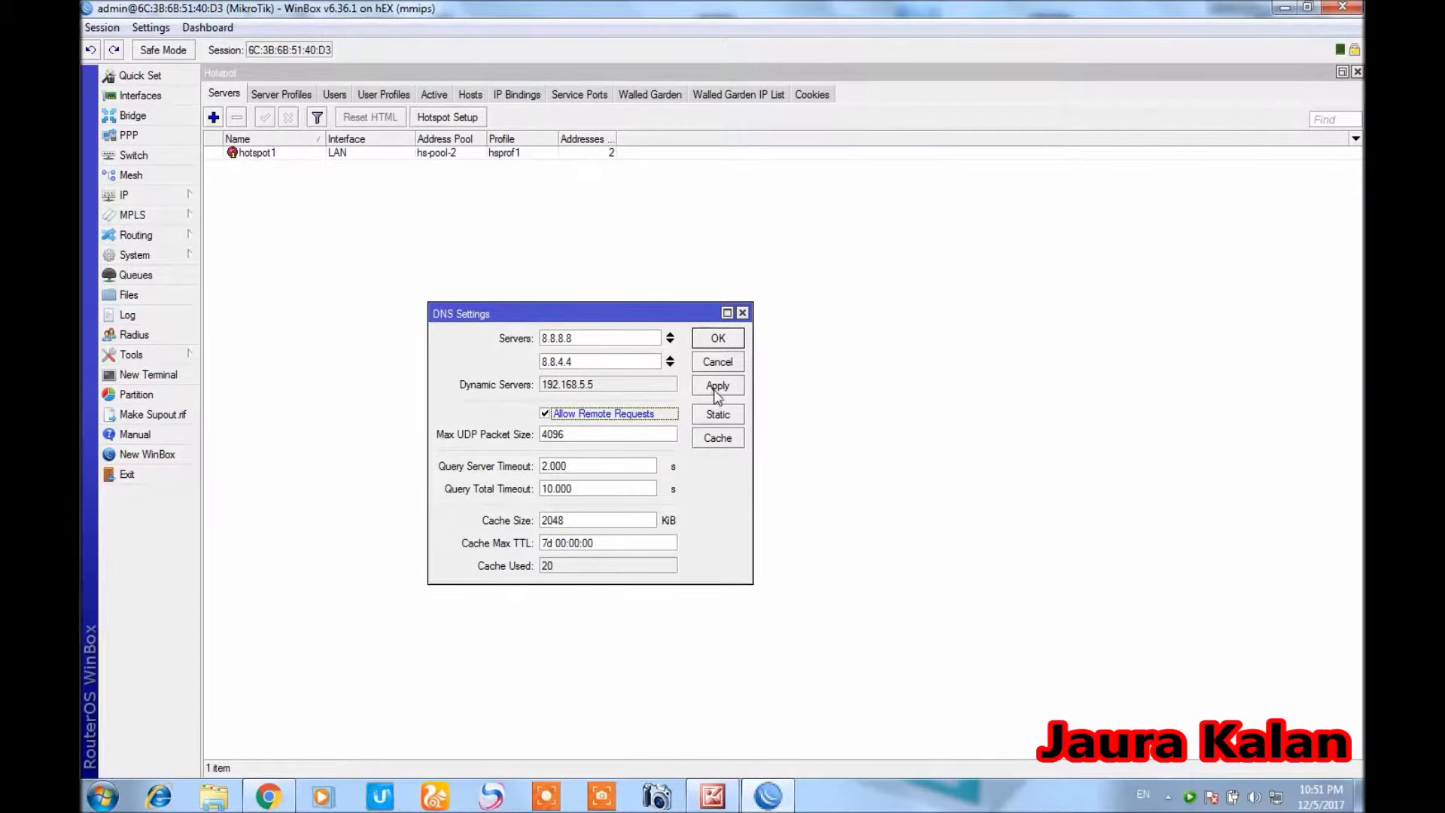
{"action": "left_click", "coordinate": [715, 338]}
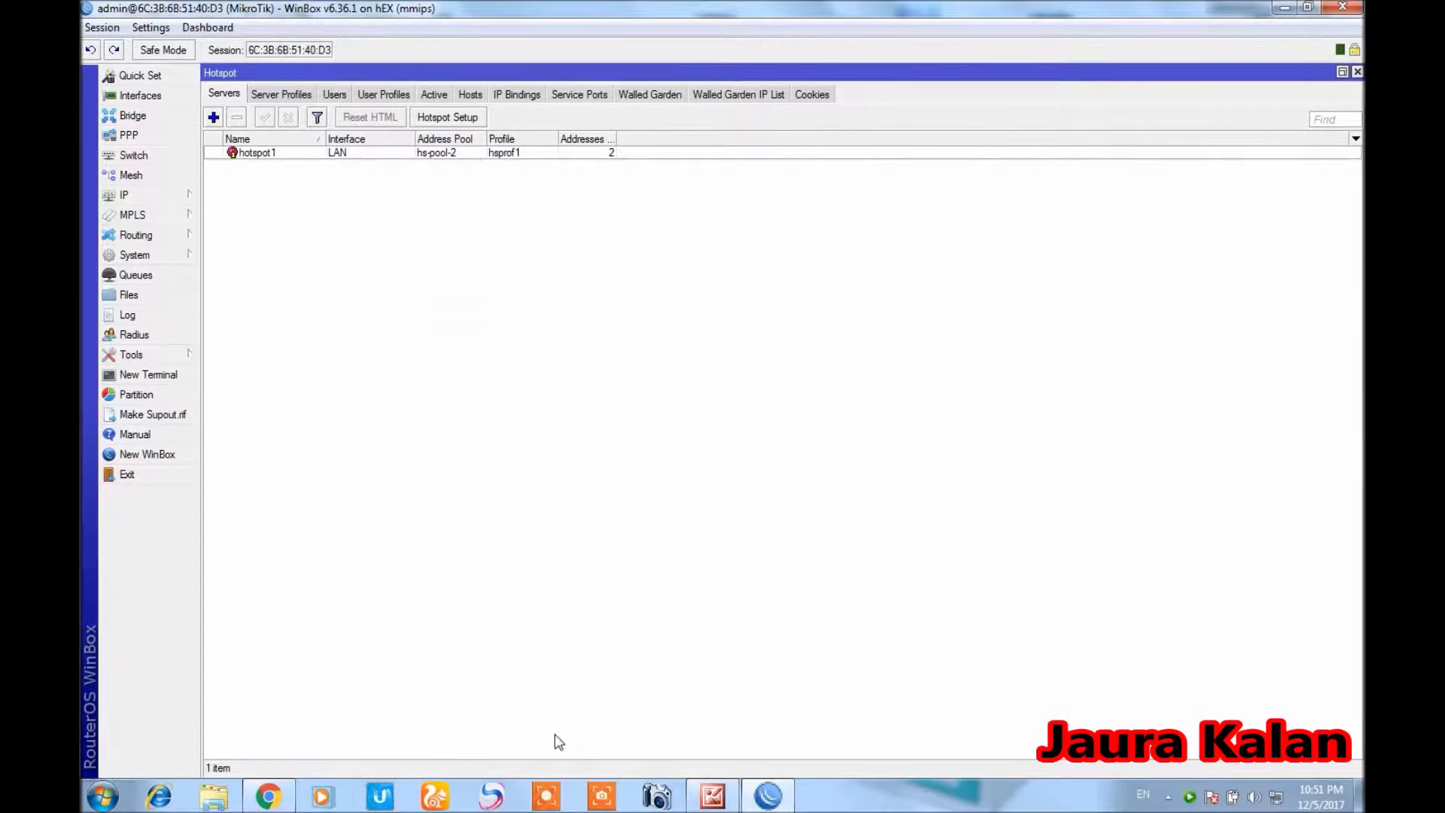
Check the kaleem.net hotspot login page in Chrome, then return to WinBox
{"action": "left_click", "coordinate": [268, 796]}
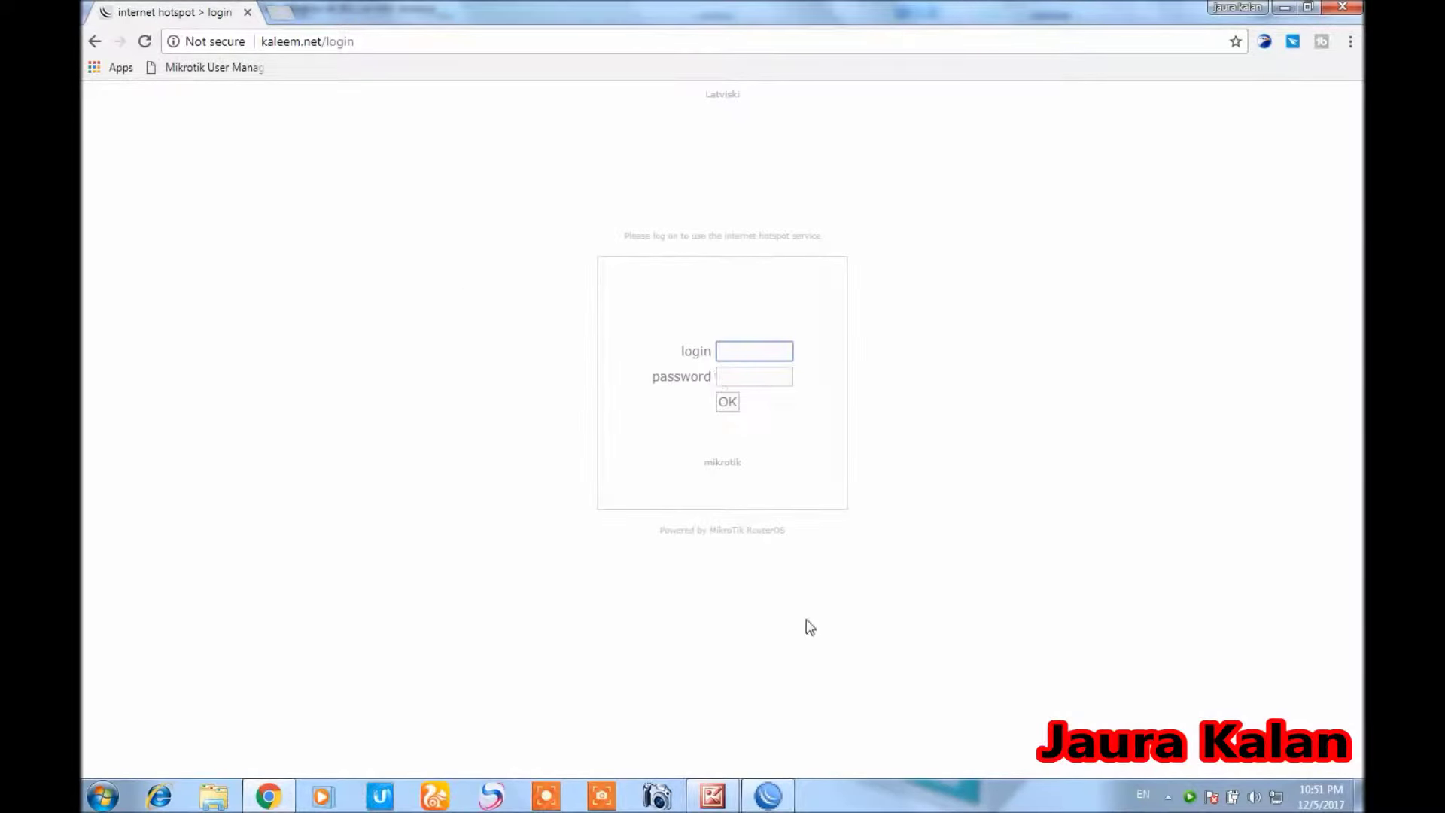
{"action": "left_click", "coordinate": [775, 796]}
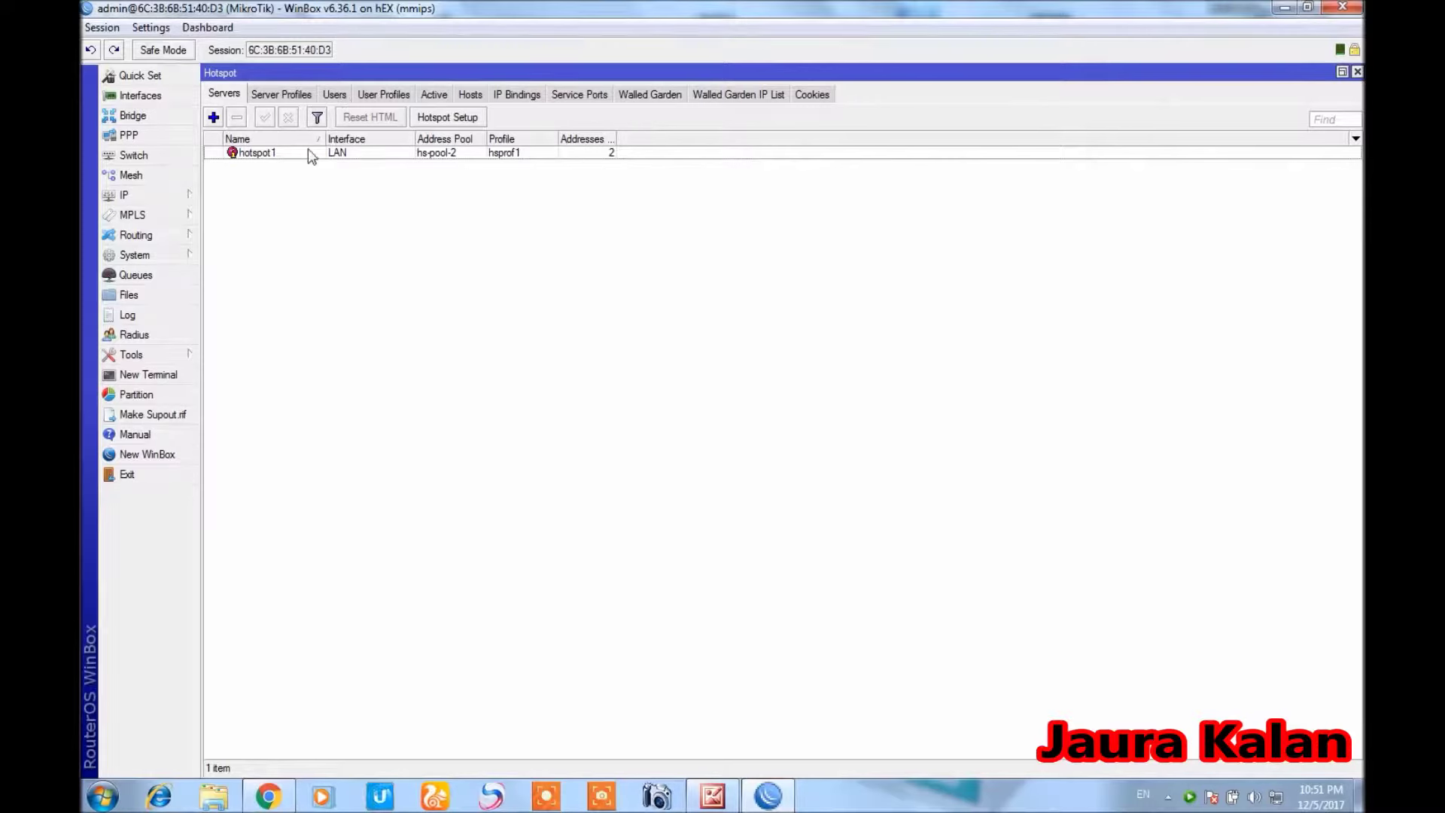
Change hotspot1's Addresses Per MAC from 2 to 1 and save the server settings
{"action": "double_click", "coordinate": [251, 154]}
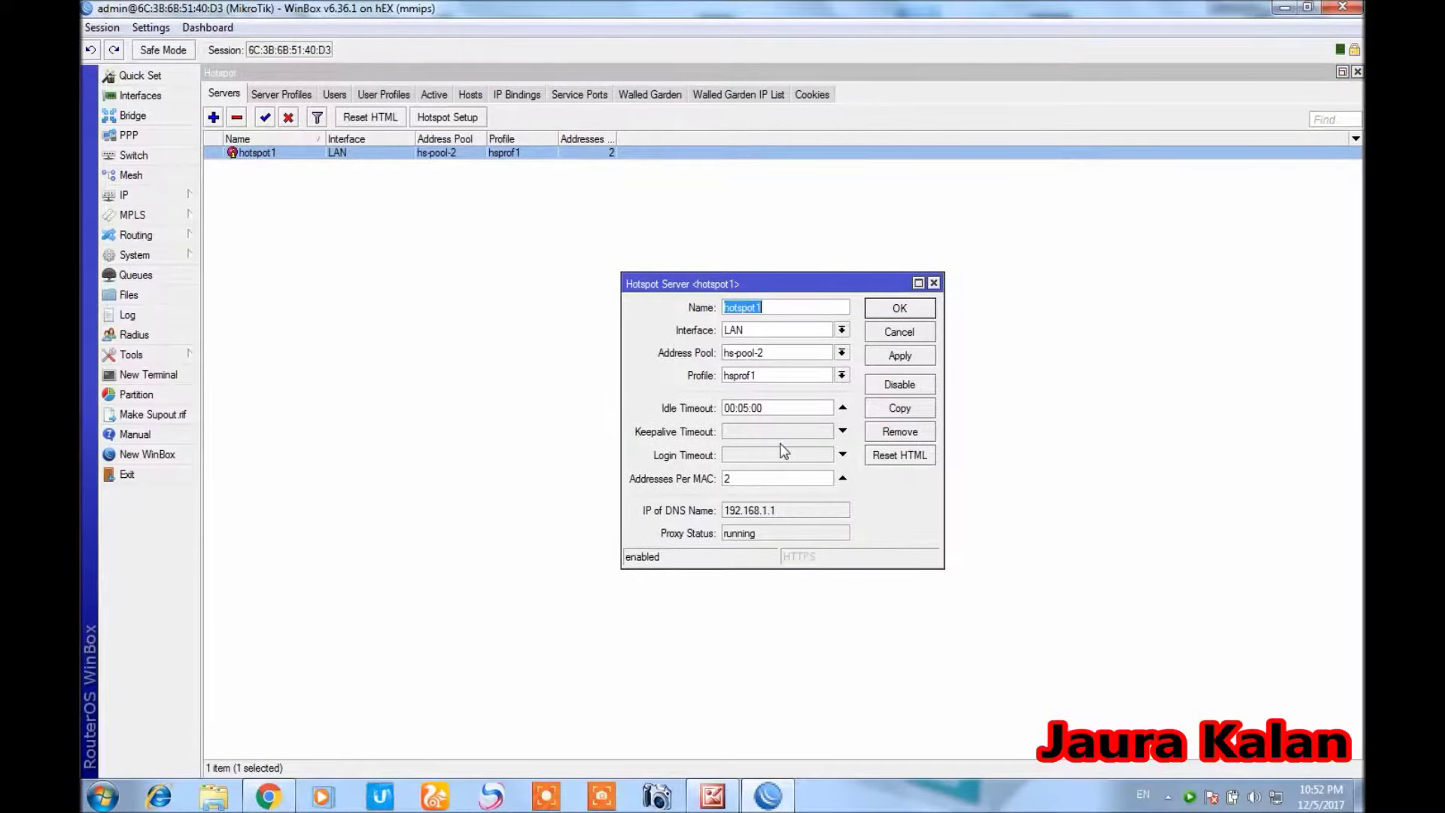
{"action": "left_click_drag", "start_coordinate": [743, 482], "coordinate": [726, 483]}
{"action": "type", "text": "1"}
{"action": "left_click", "coordinate": [877, 313]}
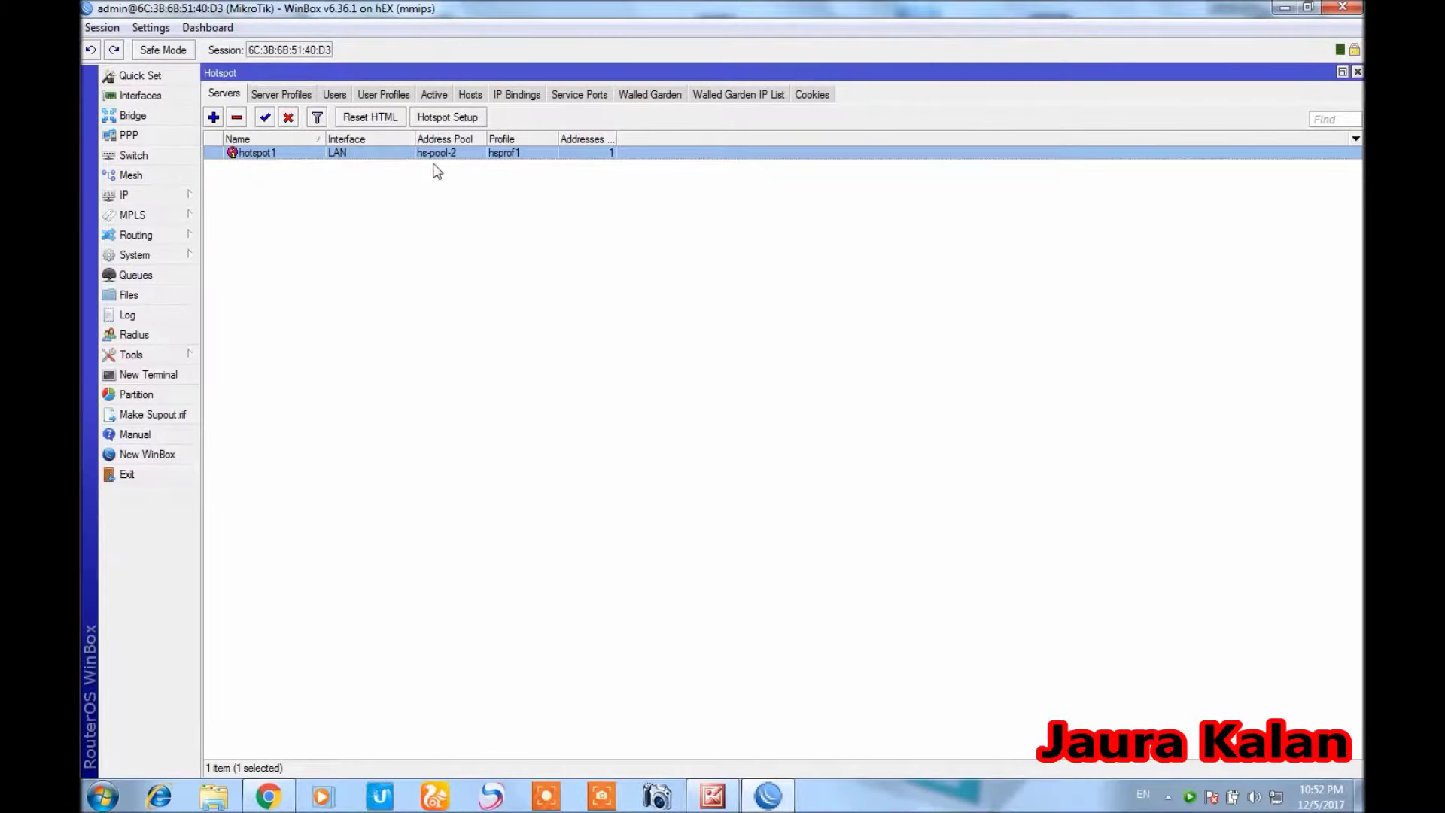
Turn off Cookie login in the hsprof1 server profile, leaving HTTP CHAP only, and save
{"action": "left_click", "coordinate": [282, 96]}
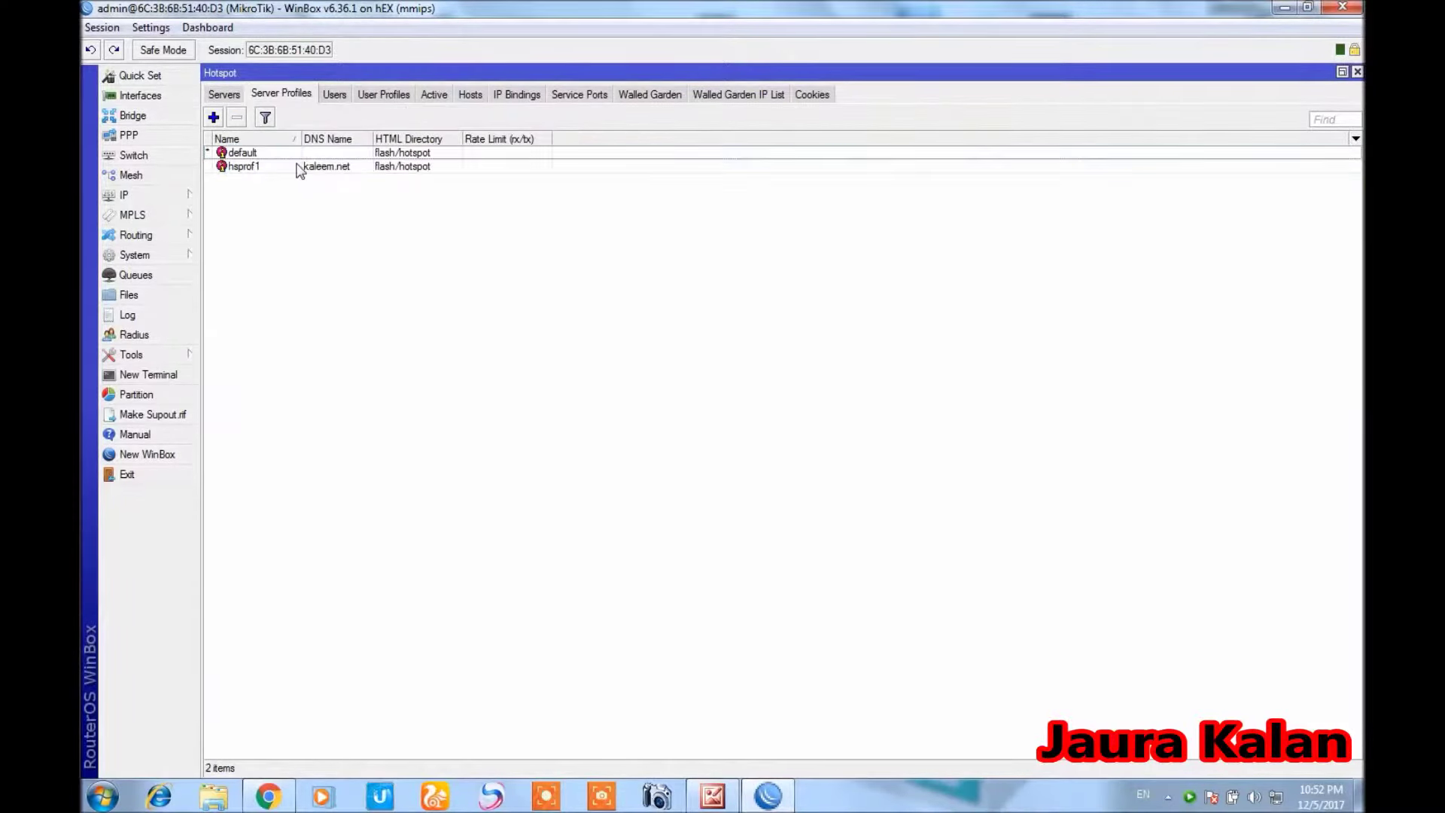
{"action": "double_click", "coordinate": [300, 167]}
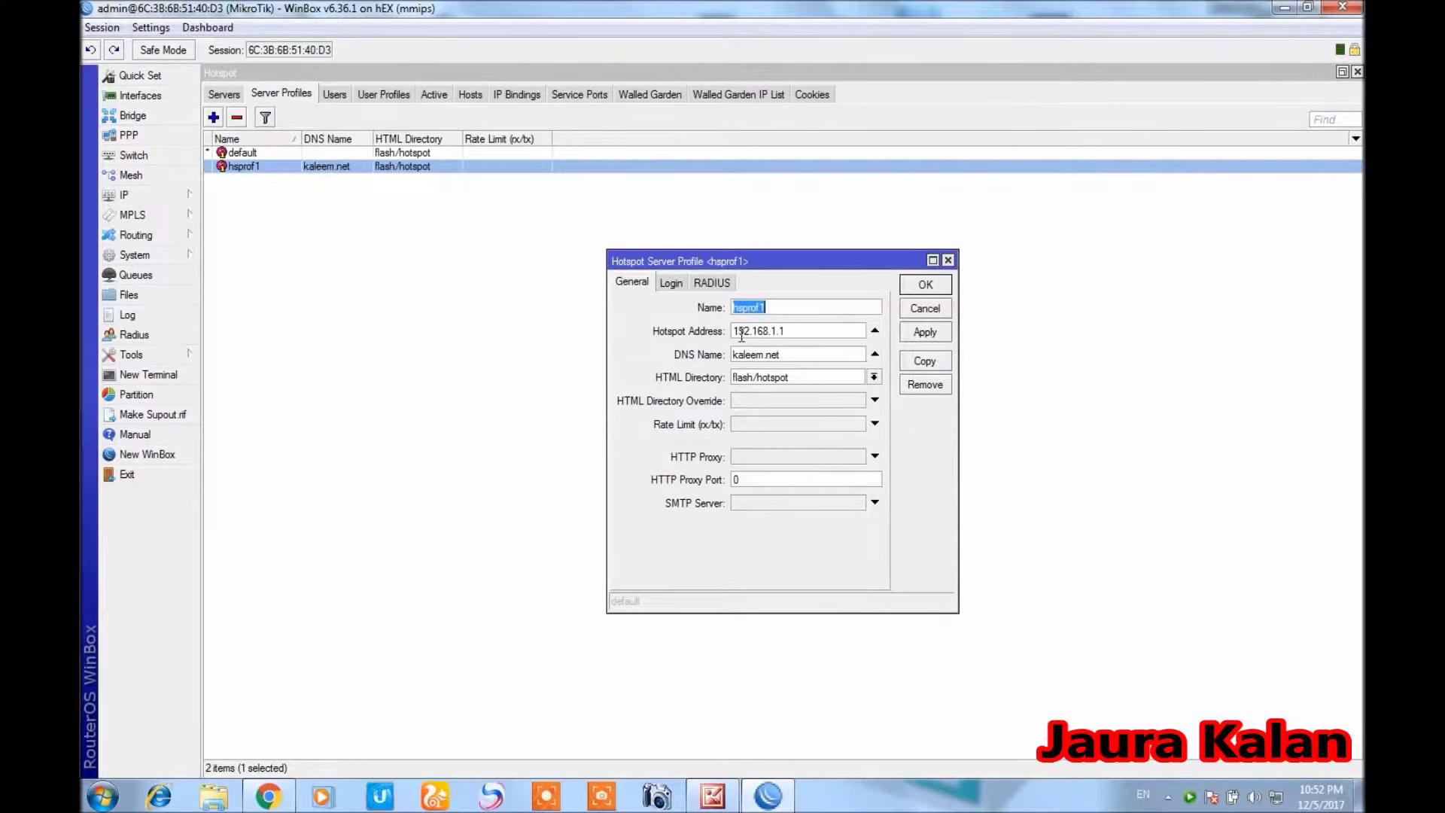
{"action": "left_click", "coordinate": [670, 282]}
{"action": "left_click", "coordinate": [803, 308]}
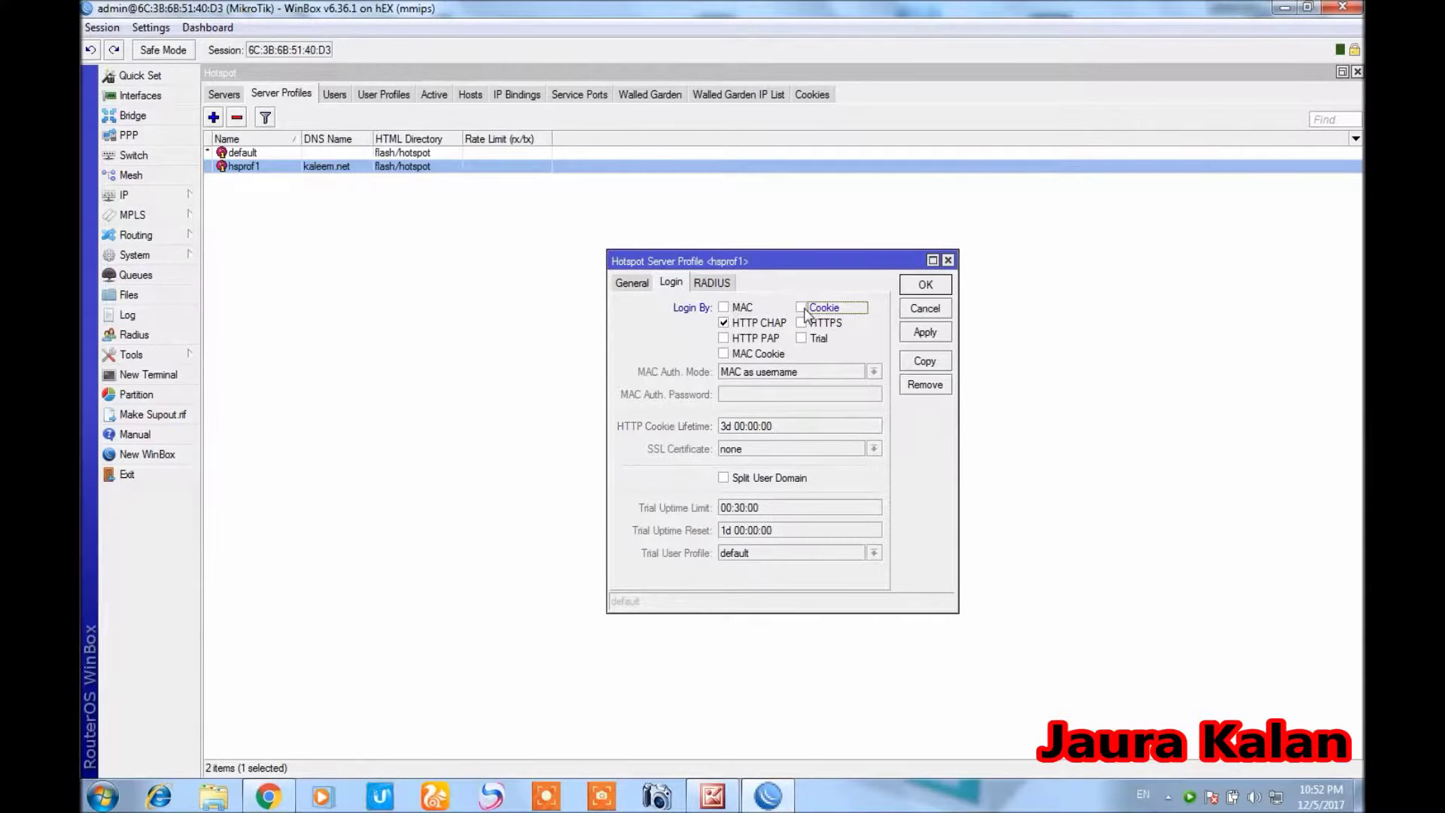
{"action": "left_click", "coordinate": [908, 335]}
{"action": "left_click", "coordinate": [924, 284]}
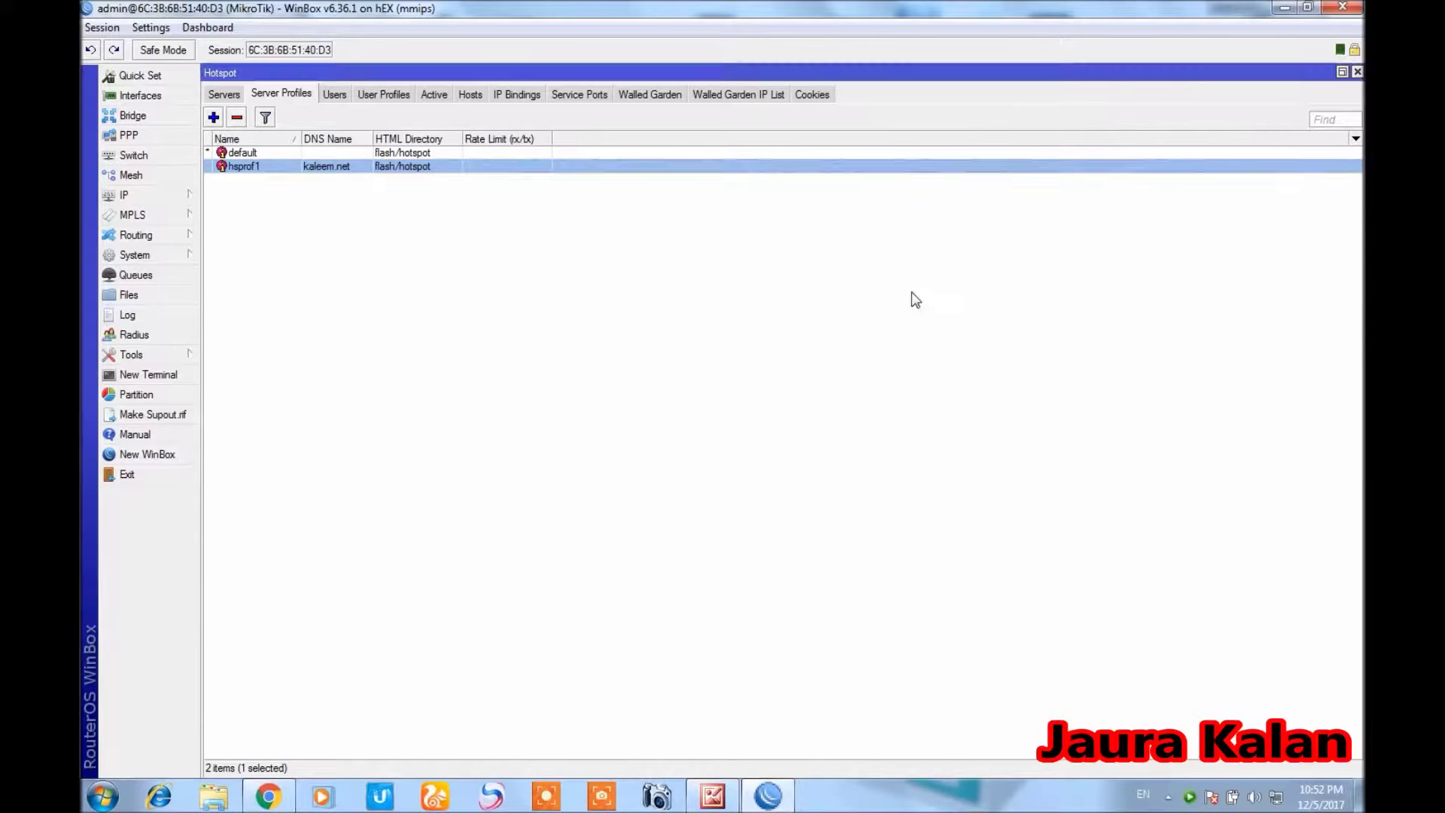
Start a new hotspot user profile named 1MB using address pool hs-pool-2
{"action": "left_click", "coordinate": [380, 95]}
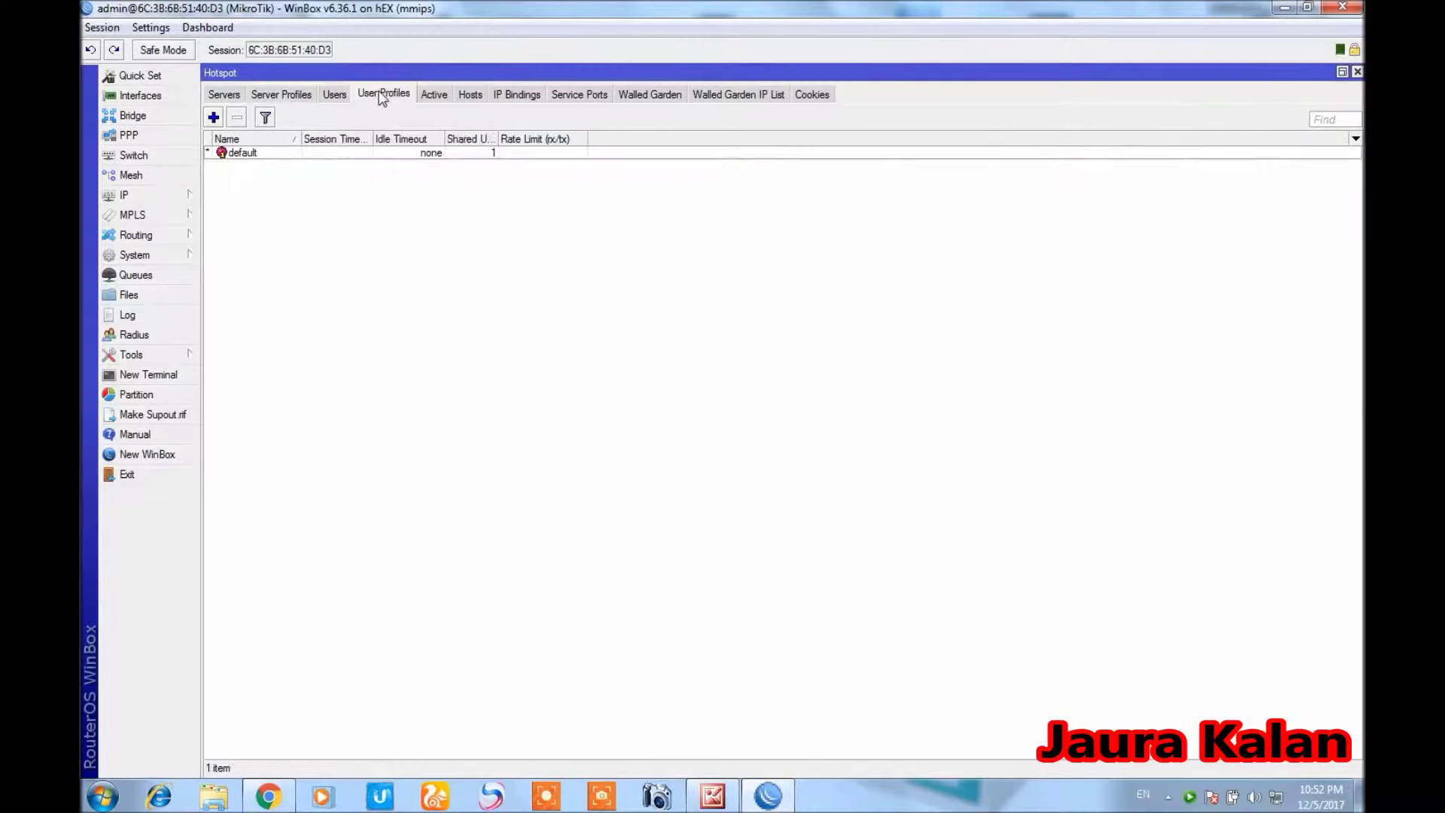
{"action": "left_click", "coordinate": [214, 118]}
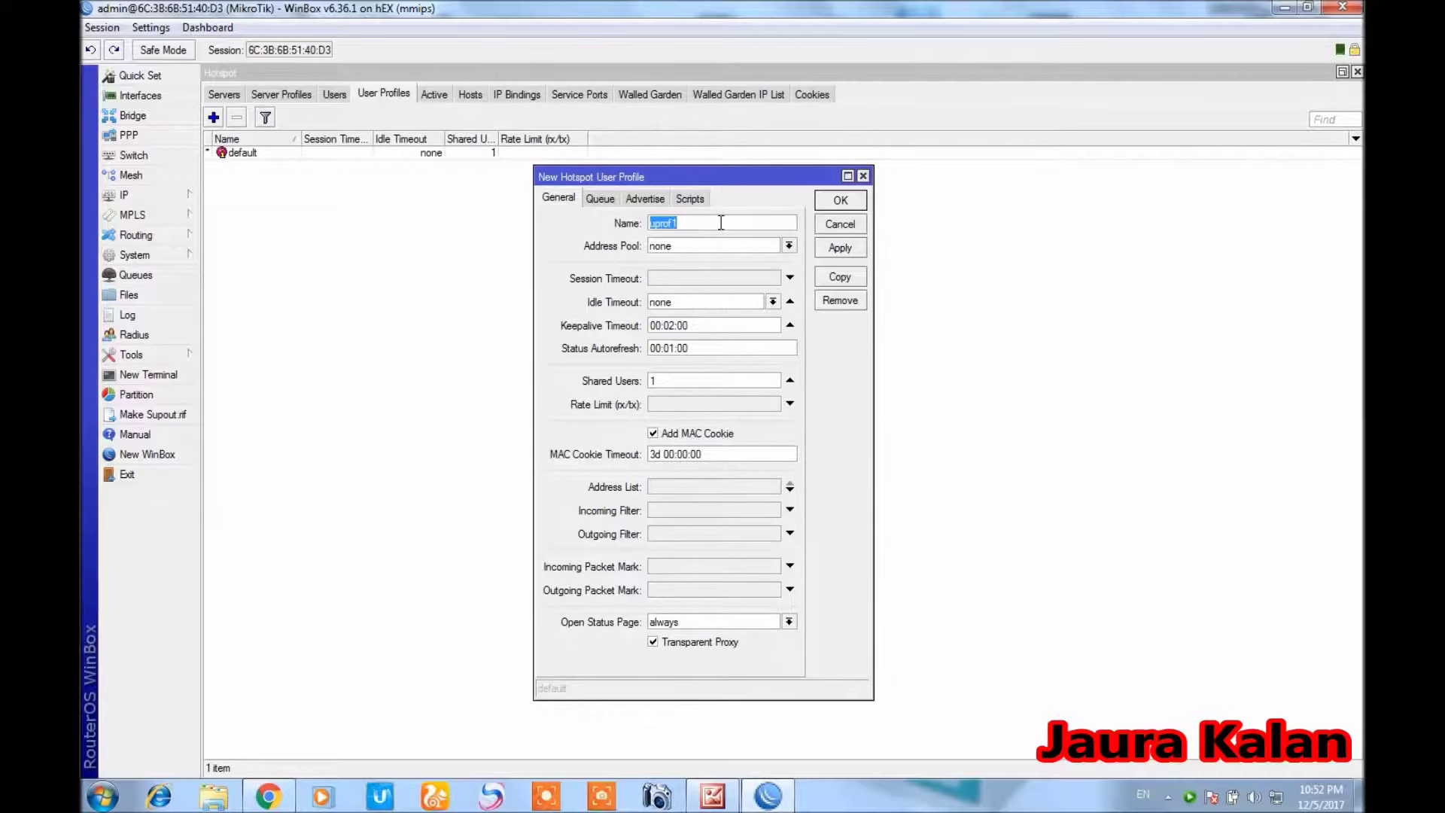
{"action": "type", "text": "1mb"}
{"action": "key", "text": "BackSpace"}
{"action": "type", "text": "MB"}
{"action": "left_click", "coordinate": [789, 246]}
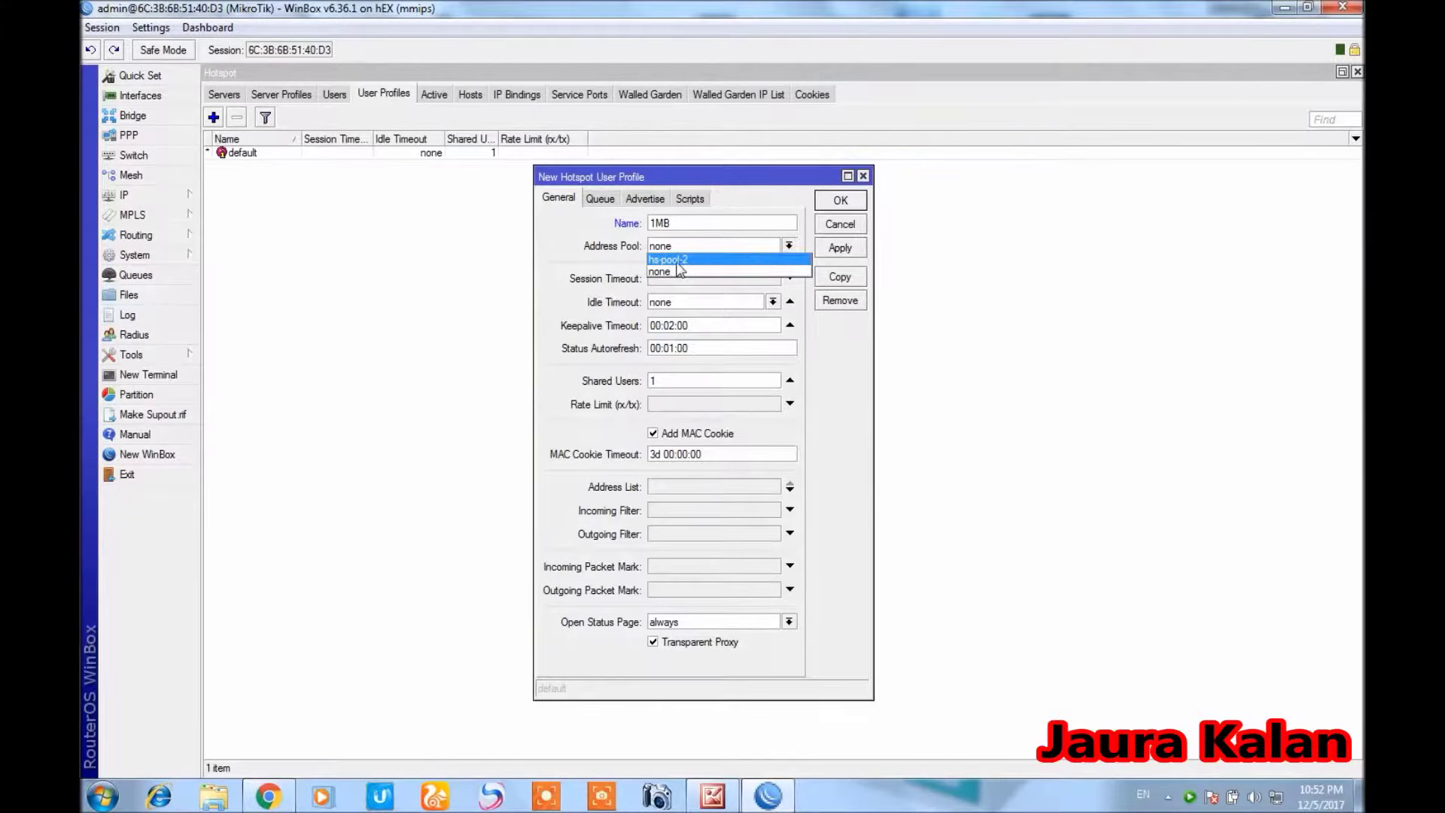
{"action": "left_click", "coordinate": [665, 259]}
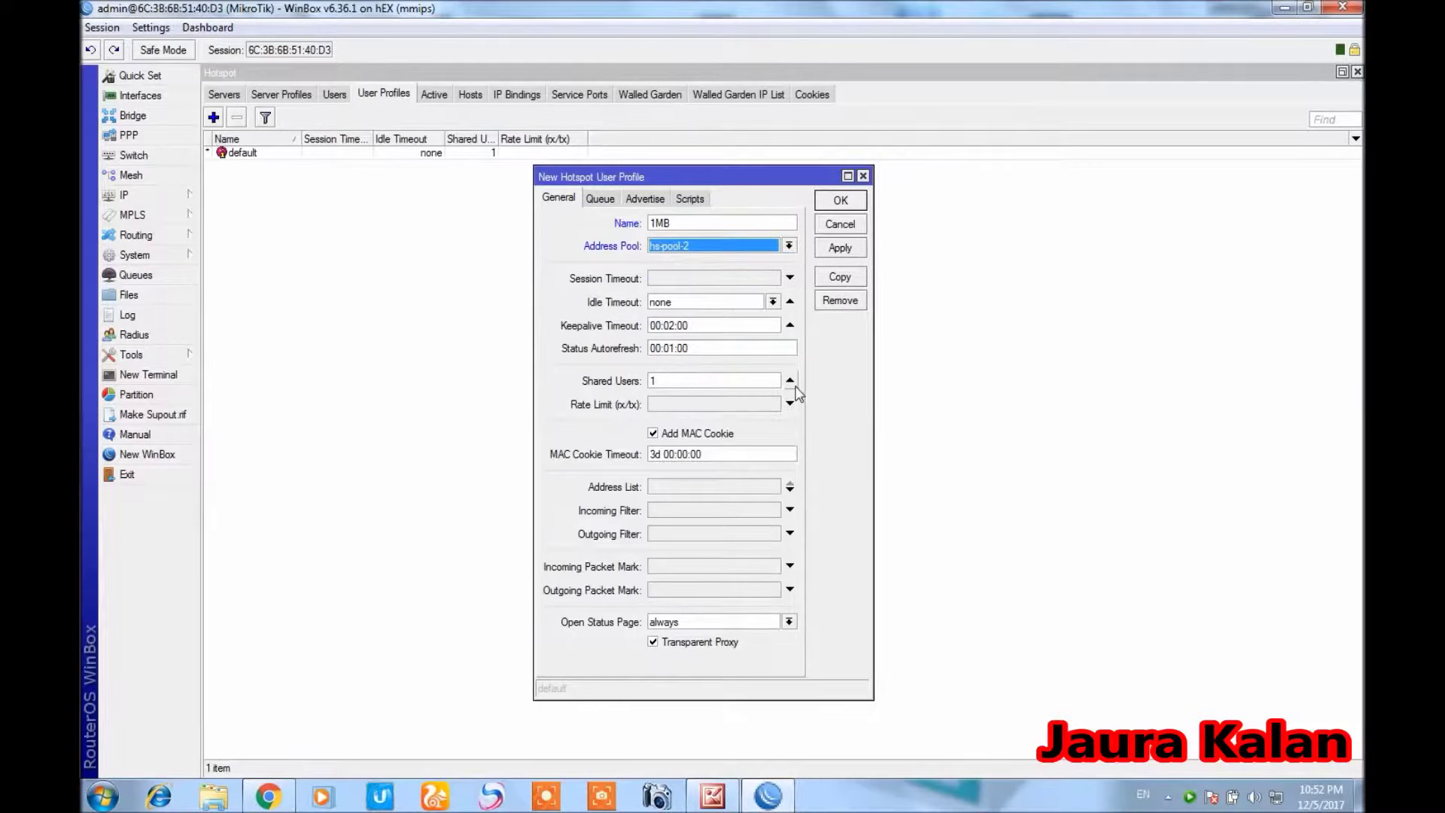
Begin entering the 512k rate limit for the 1MB profile
{"action": "left_click", "coordinate": [733, 382]}
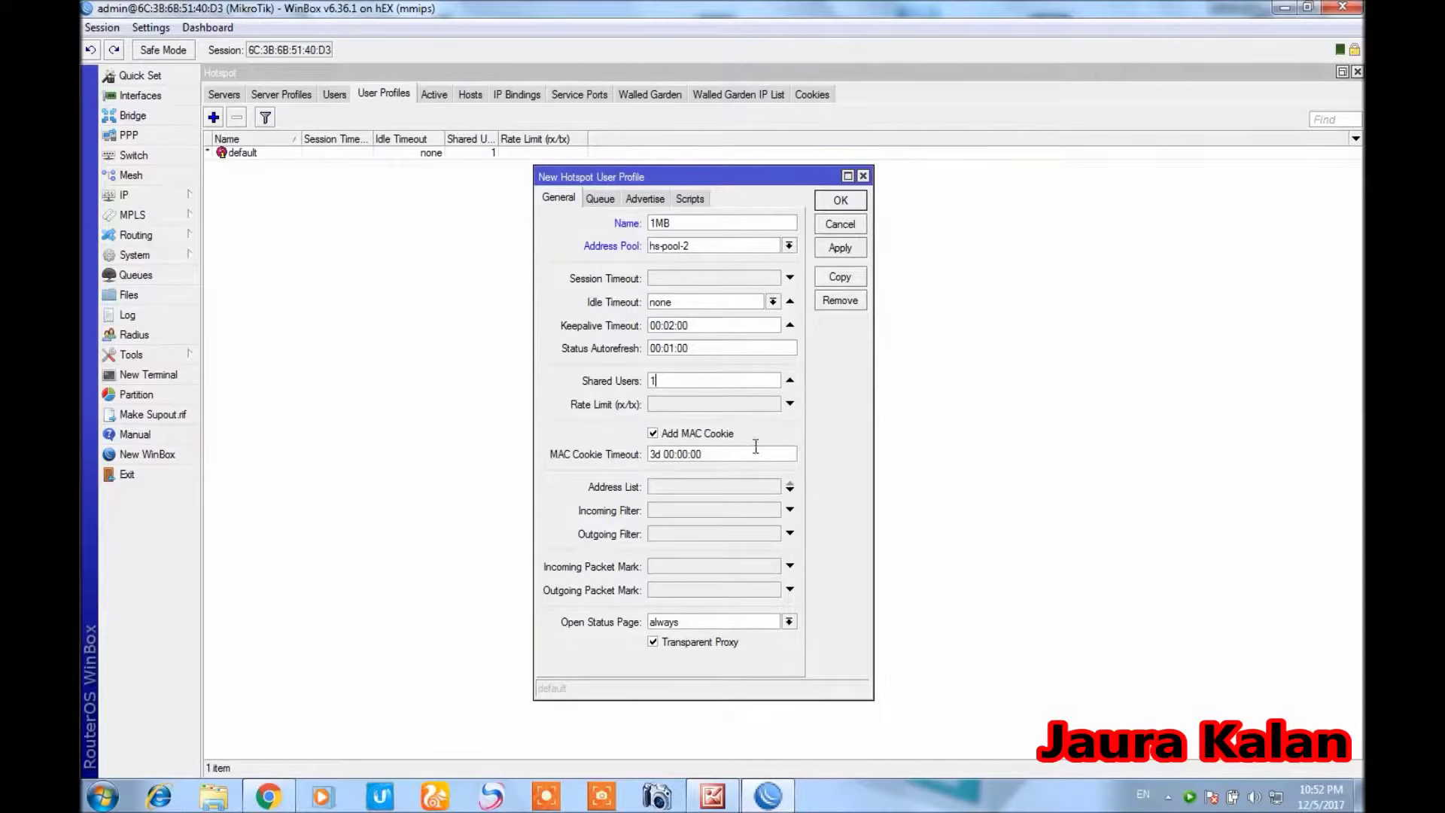
{"action": "left_click", "coordinate": [672, 405]}
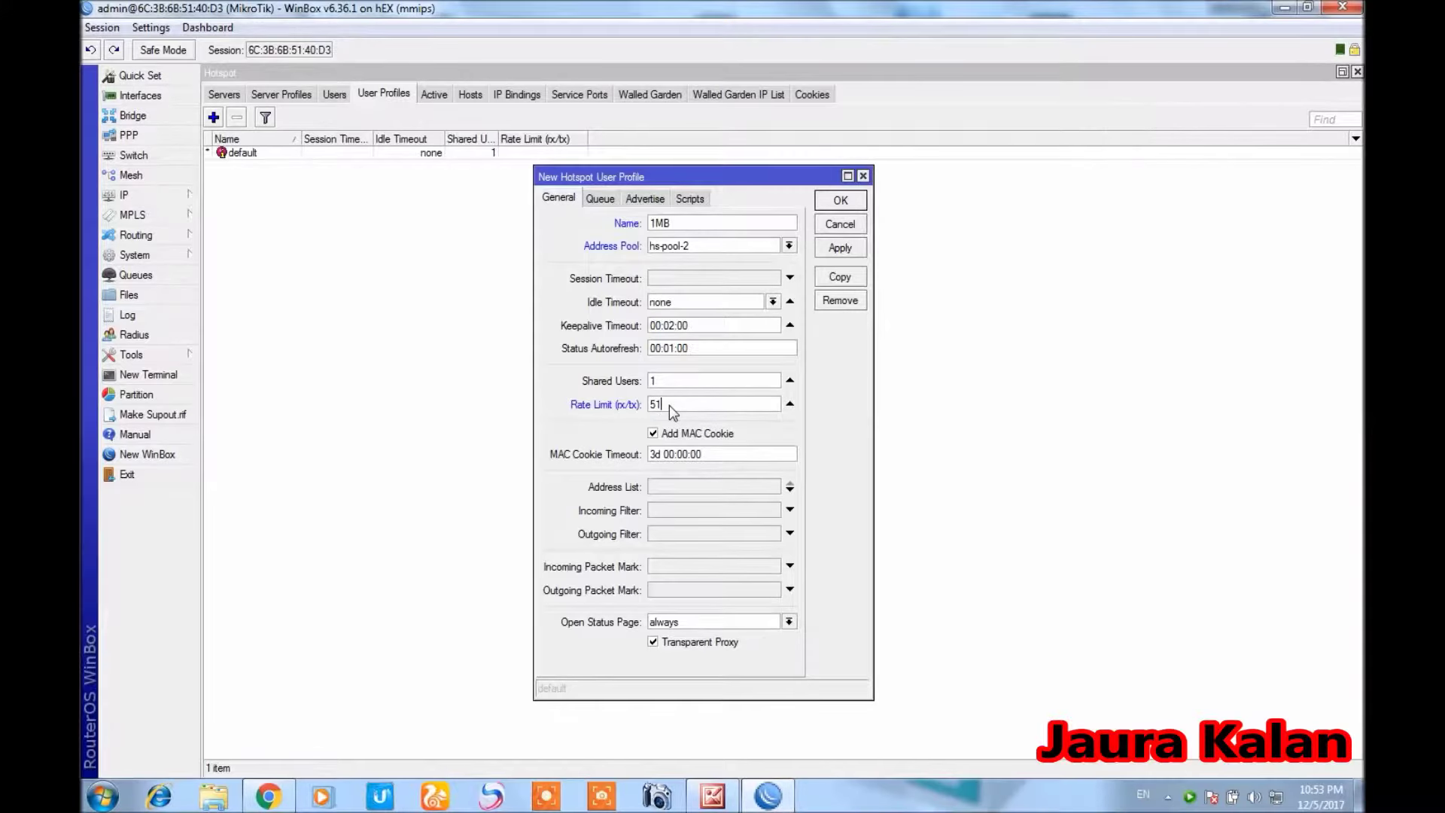
{"action": "type", "text": "k"}
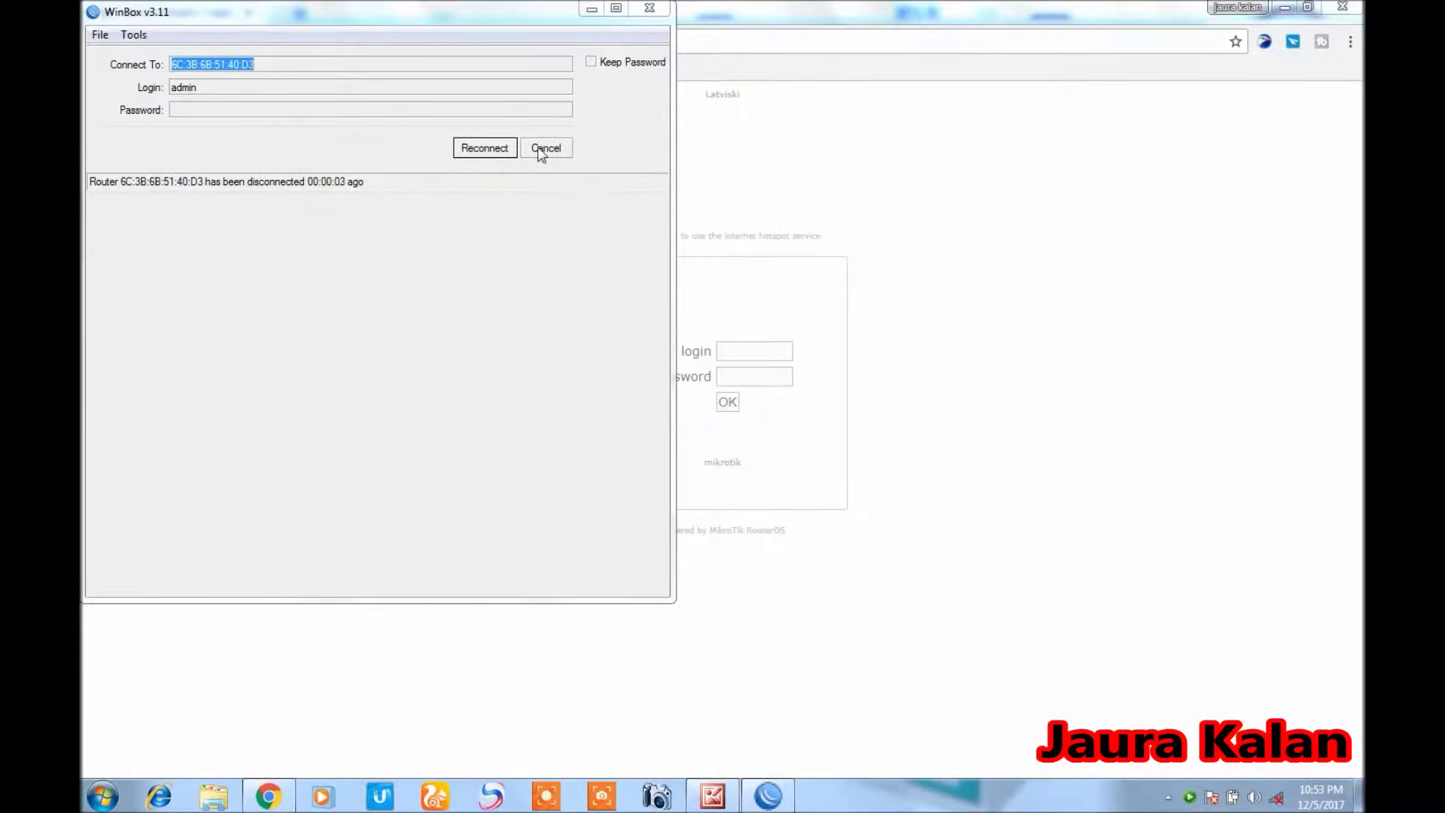
Move the disconnect window aside and reconnect WinBox to the router
{"action": "left_click_drag", "start_coordinate": [423, 11], "coordinate": [520, 79]}
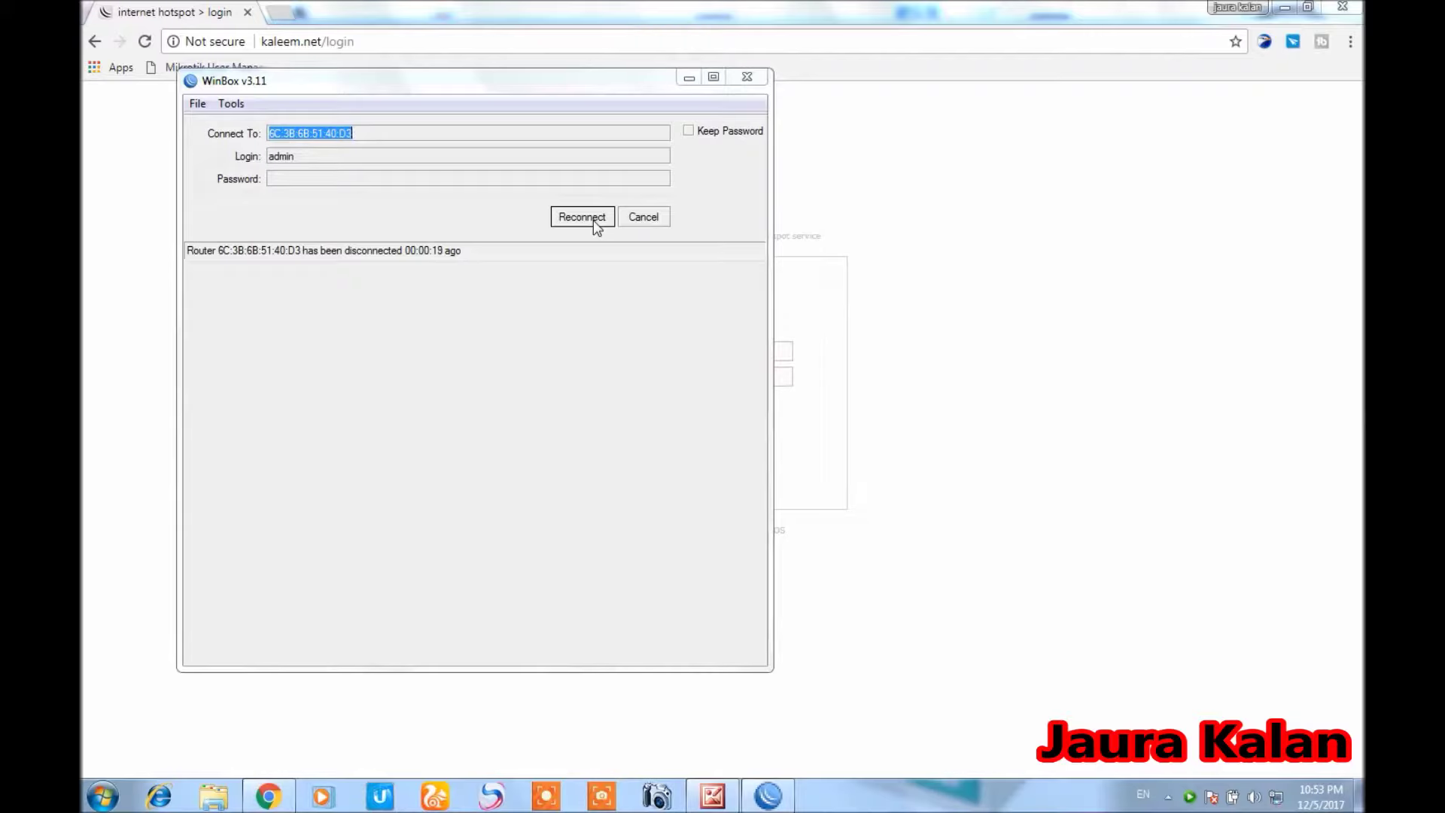
{"action": "left_click", "coordinate": [593, 220]}
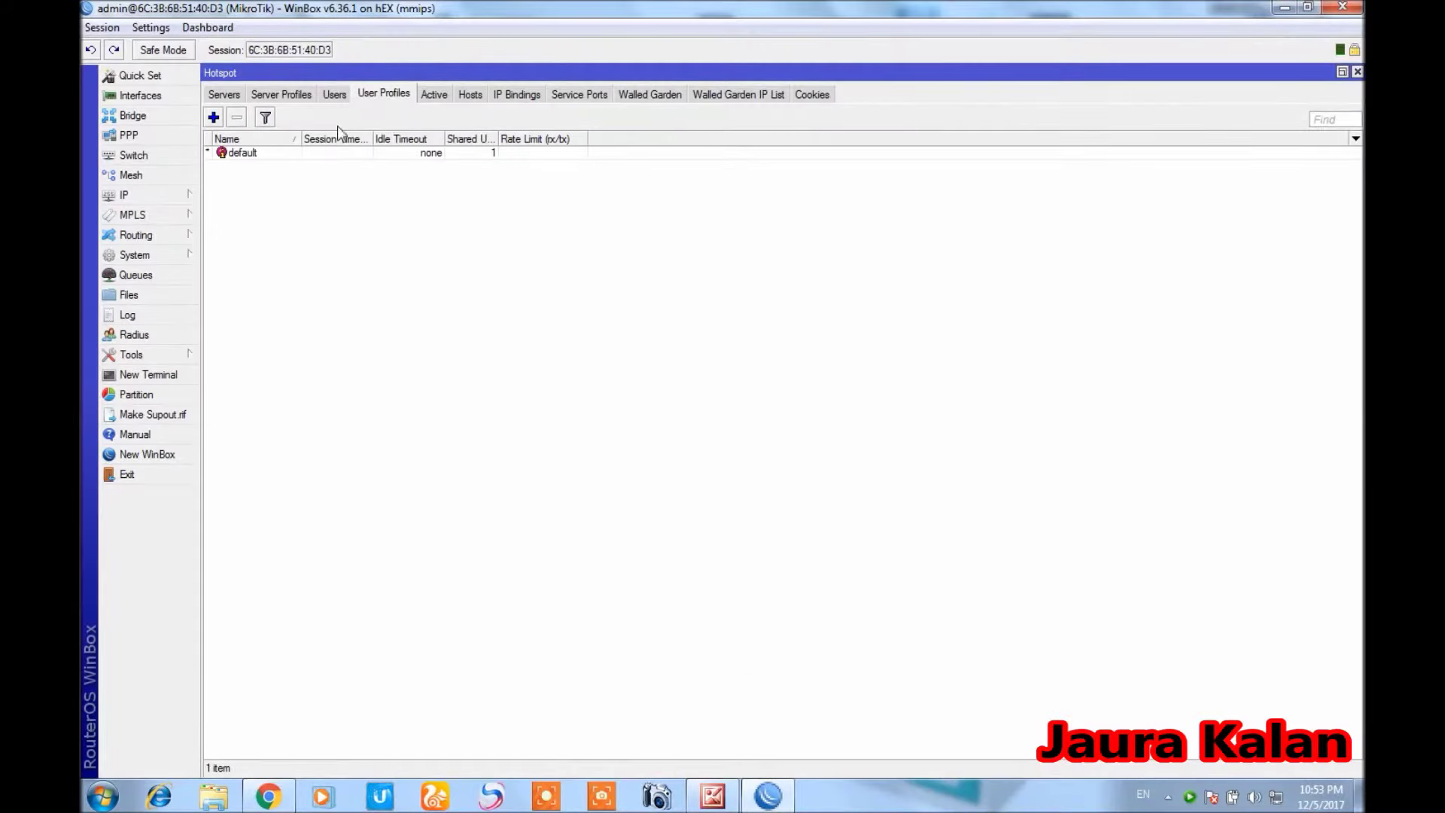
Add a new user profile named 1MB with address pool hs-pool-2
{"action": "left_click", "coordinate": [214, 118]}
{"action": "type", "text": "1MB"}
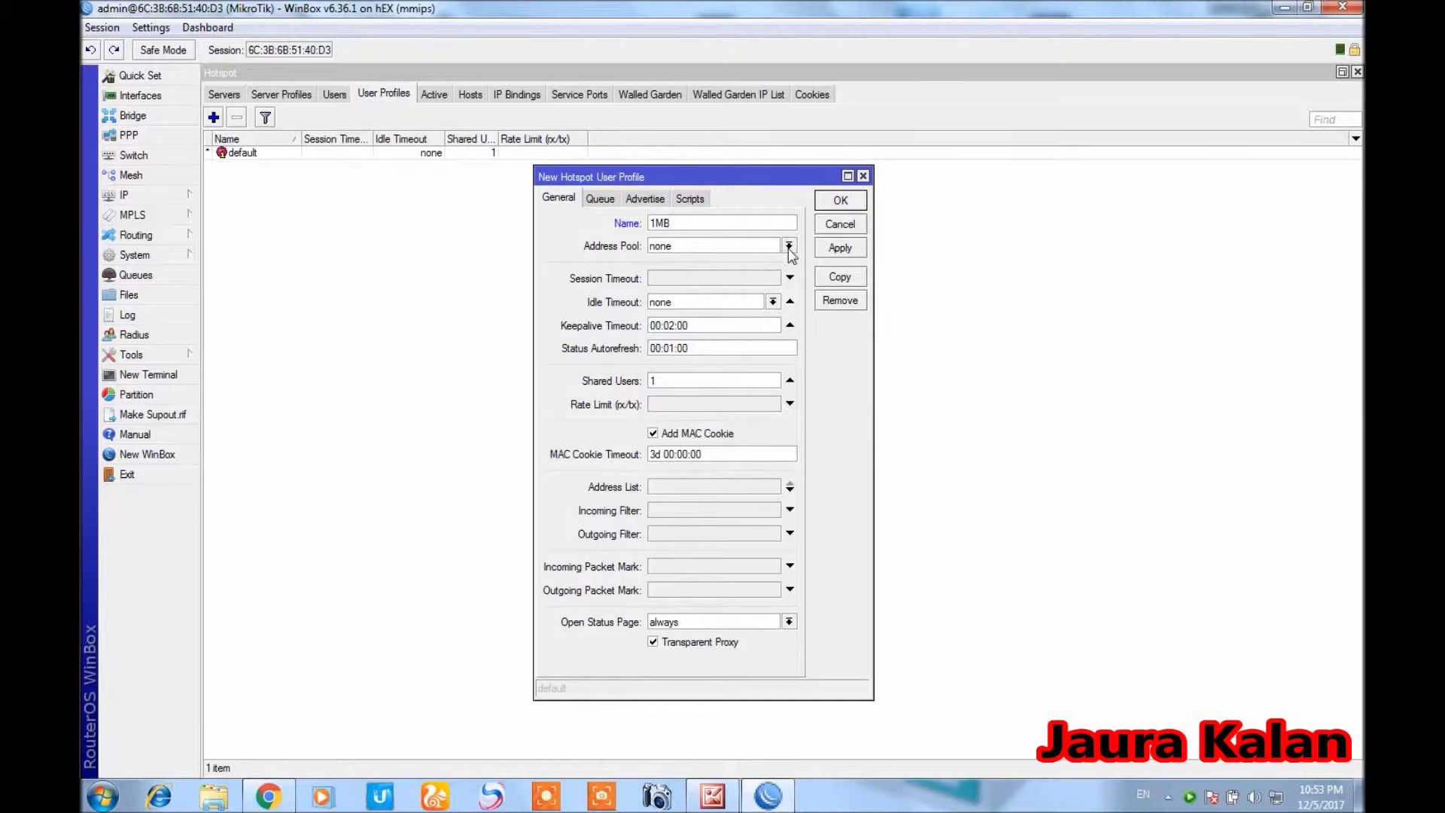
{"action": "left_click", "coordinate": [787, 246]}
{"action": "left_click", "coordinate": [772, 261]}
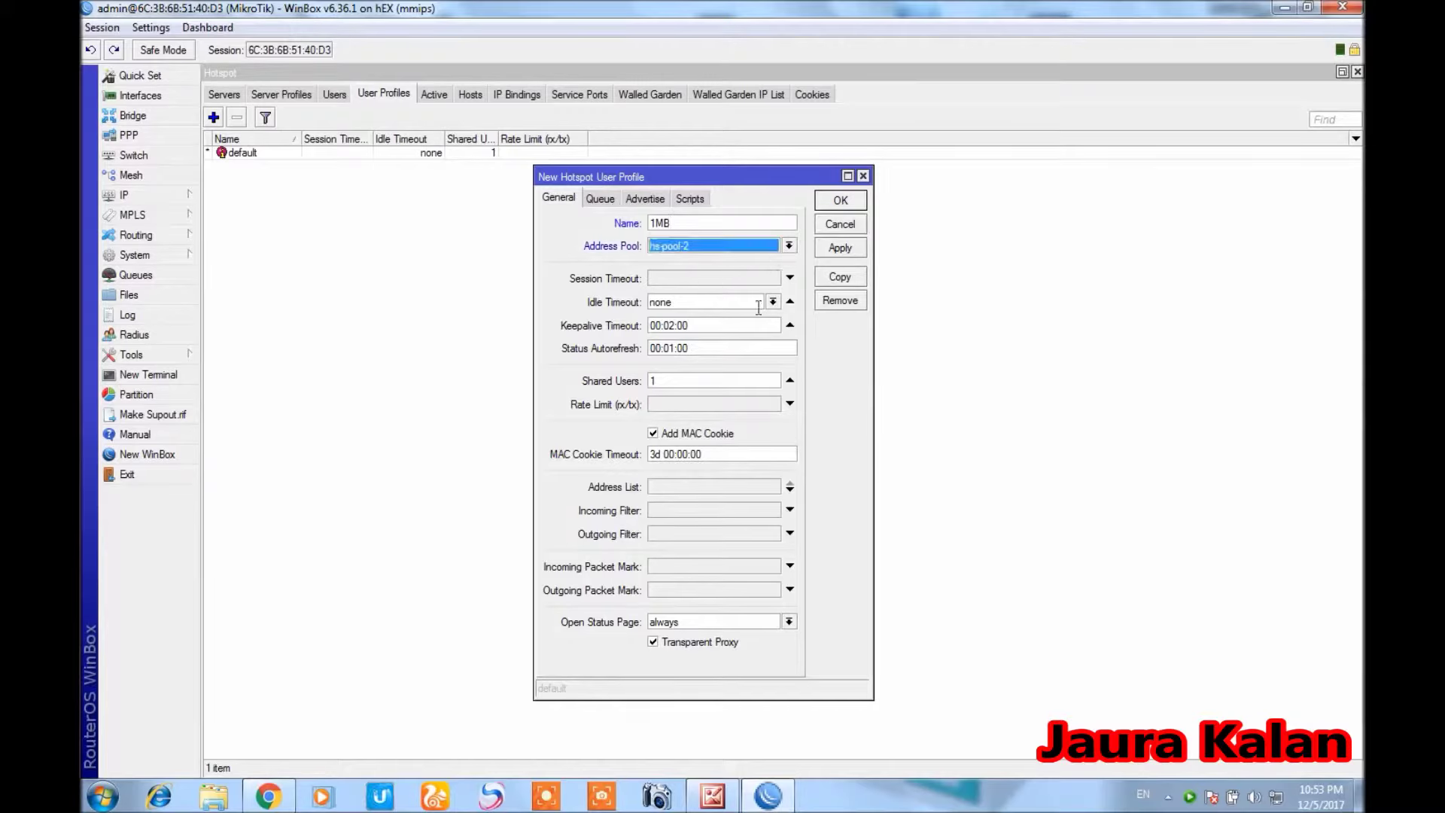
Give the 1MB profile a 512k/1M rate limit and save it
{"action": "left_click", "coordinate": [674, 406]}
{"action": "type", "text": "551"}
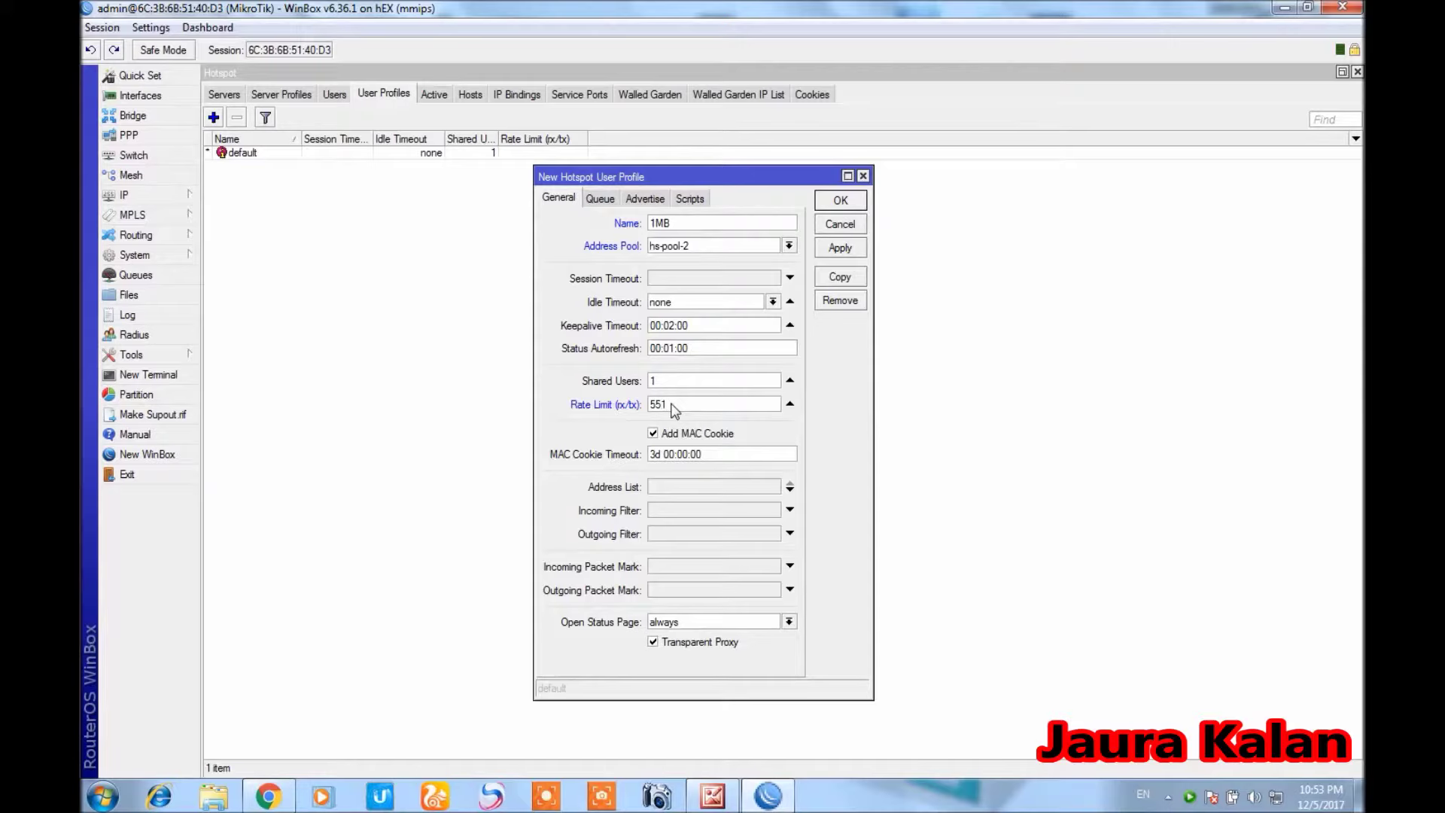
{"action": "key", "text": "BackSpace"}
{"action": "key", "text": "BackSpace"}
{"action": "type", "text": "2"}
{"action": "key", "text": "BackSpace"}
{"action": "type", "text": "12k/1M"}
{"action": "left_click", "coordinate": [832, 250]}
{"action": "left_click", "coordinate": [826, 208]}
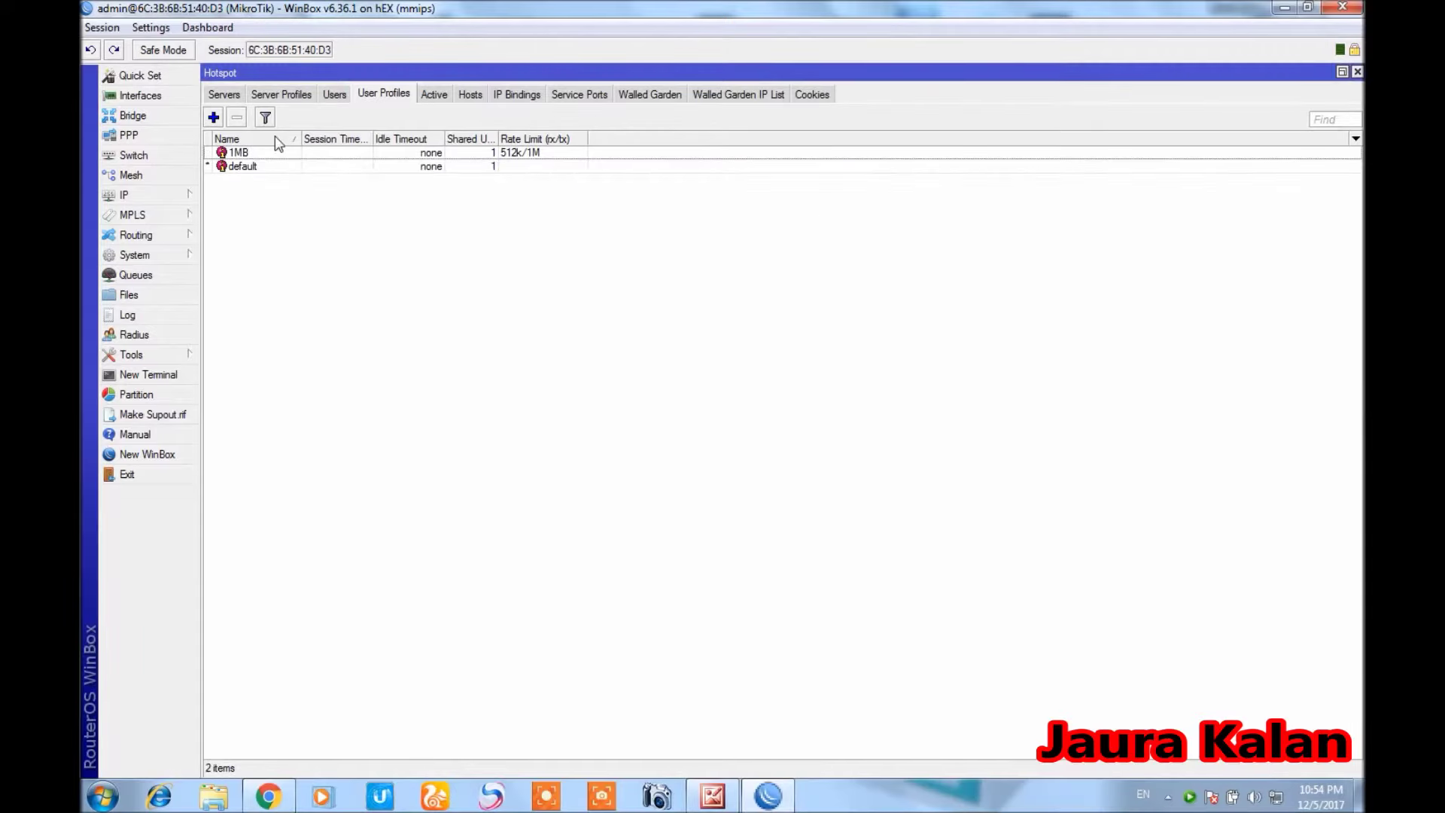
Add a hotspot user on server hotspot1 with the user's name and password
{"action": "left_click", "coordinate": [329, 97]}
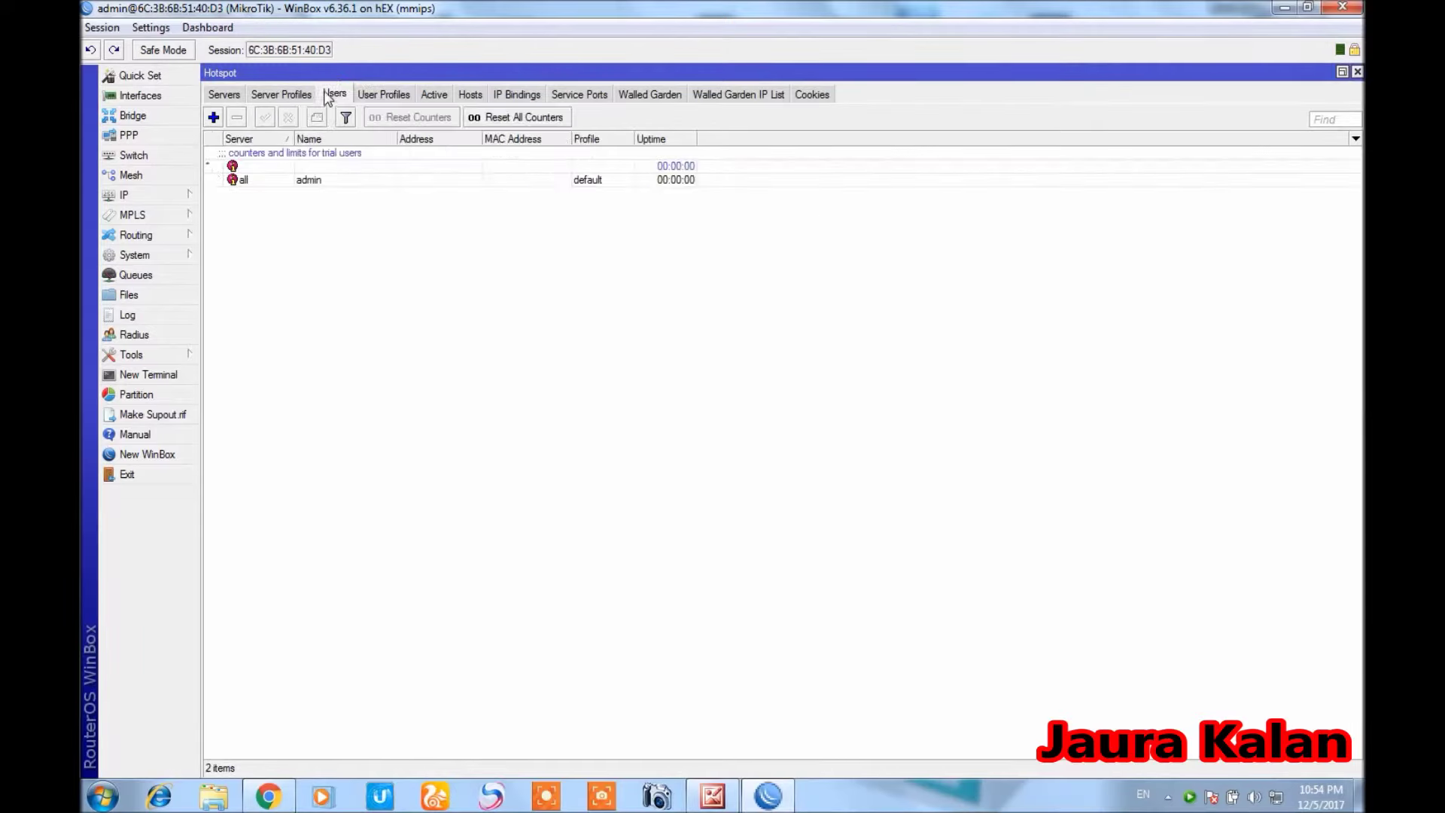
{"action": "left_click", "coordinate": [213, 117]}
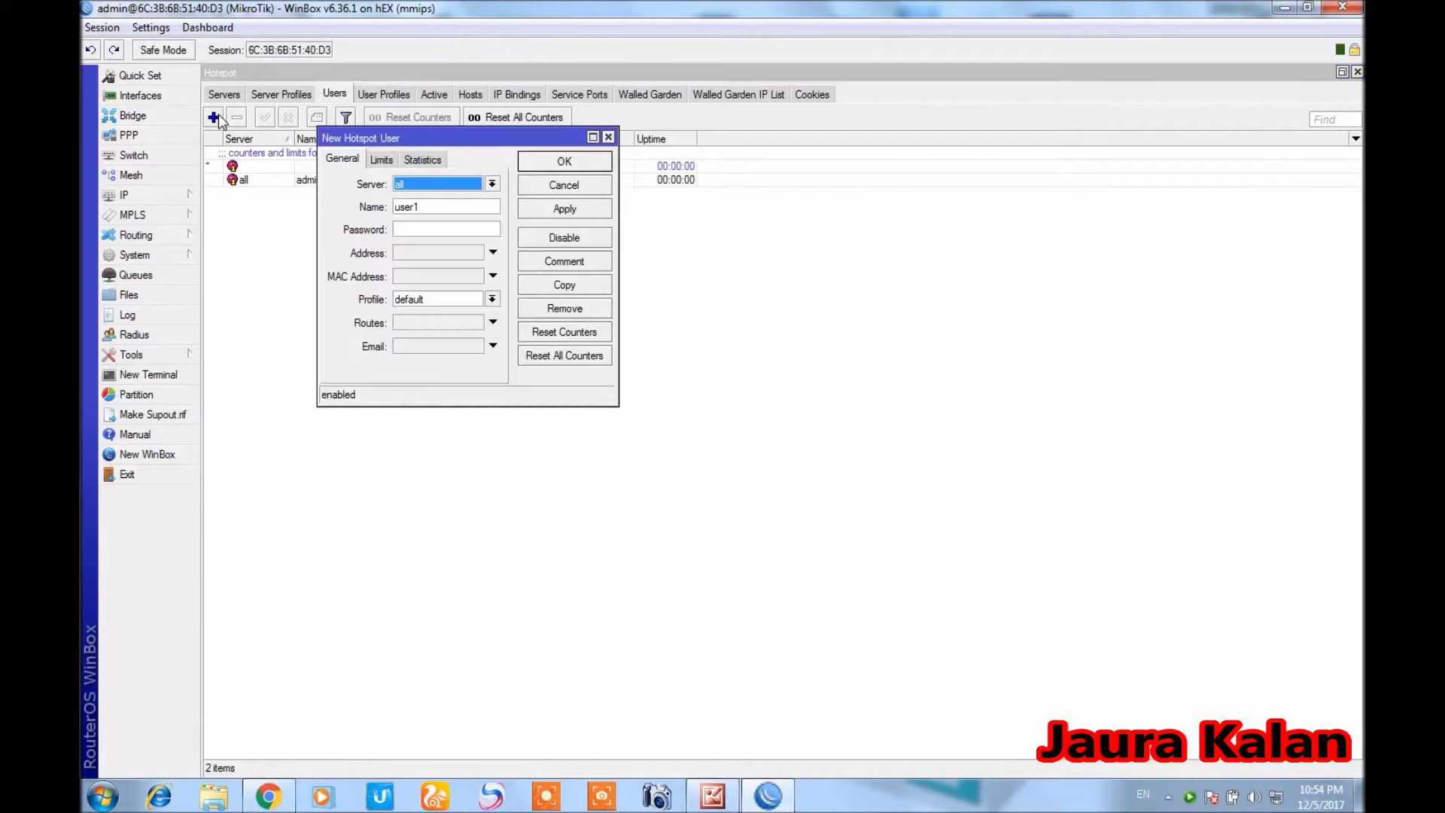
{"action": "left_click", "coordinate": [491, 185]}
{"action": "left_click", "coordinate": [488, 210]}
{"action": "left_click", "coordinate": [488, 207]}
{"action": "type", "text": "user1"}
{"action": "key", "text": "BackSpace"}
{"action": "key", "text": "BackSpace"}
{"action": "key", "text": "BackSpace"}
{"action": "key", "text": "BackSpace"}
{"action": "key", "text": "BackSpace"}
{"action": "type", "text": "kaleem"}
{"action": "left_click", "coordinate": [487, 230]}
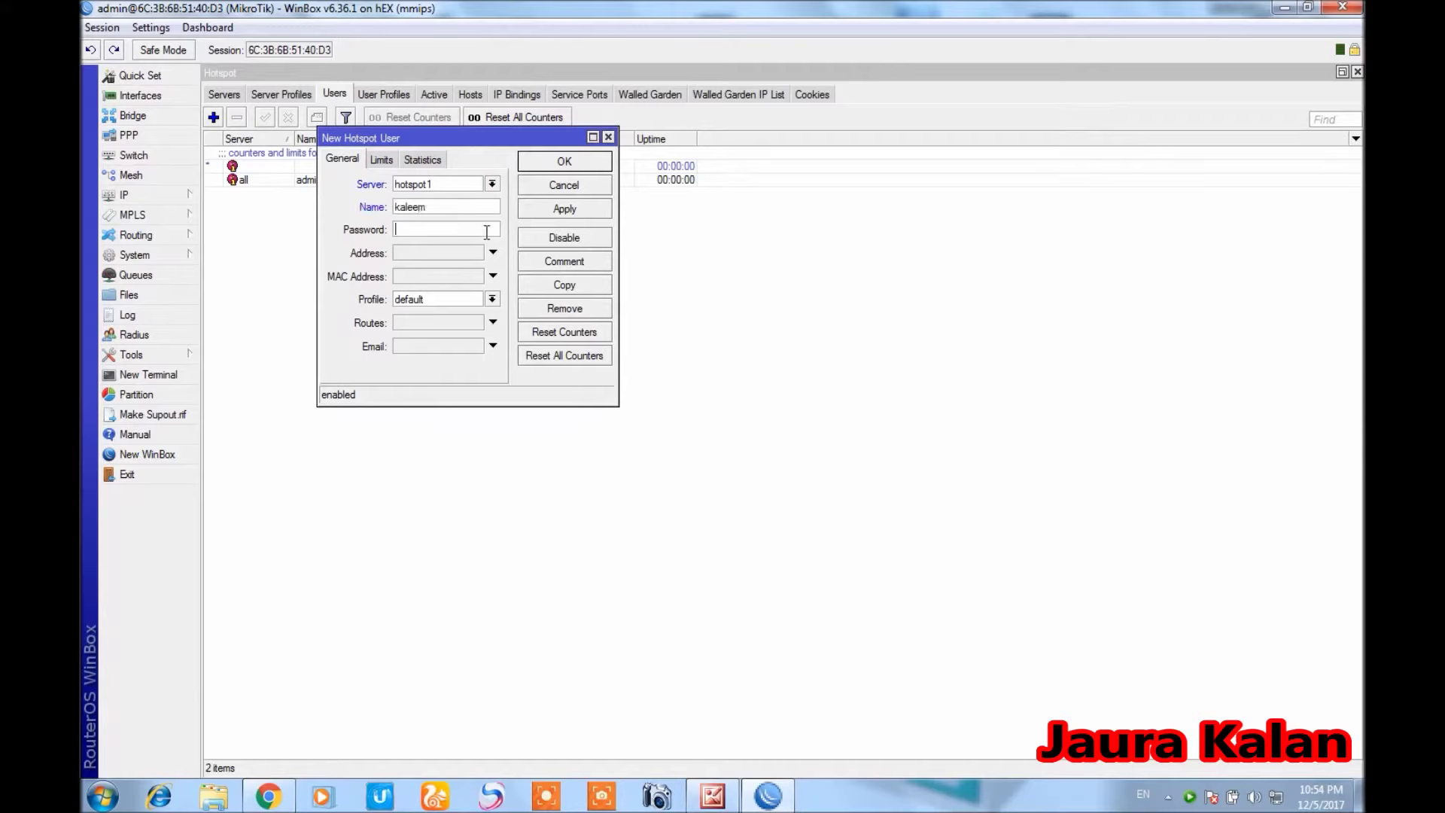
{"action": "type", "text": "123"}
Assign the new user the 1MB profile and save it
{"action": "left_click", "coordinate": [496, 299]}
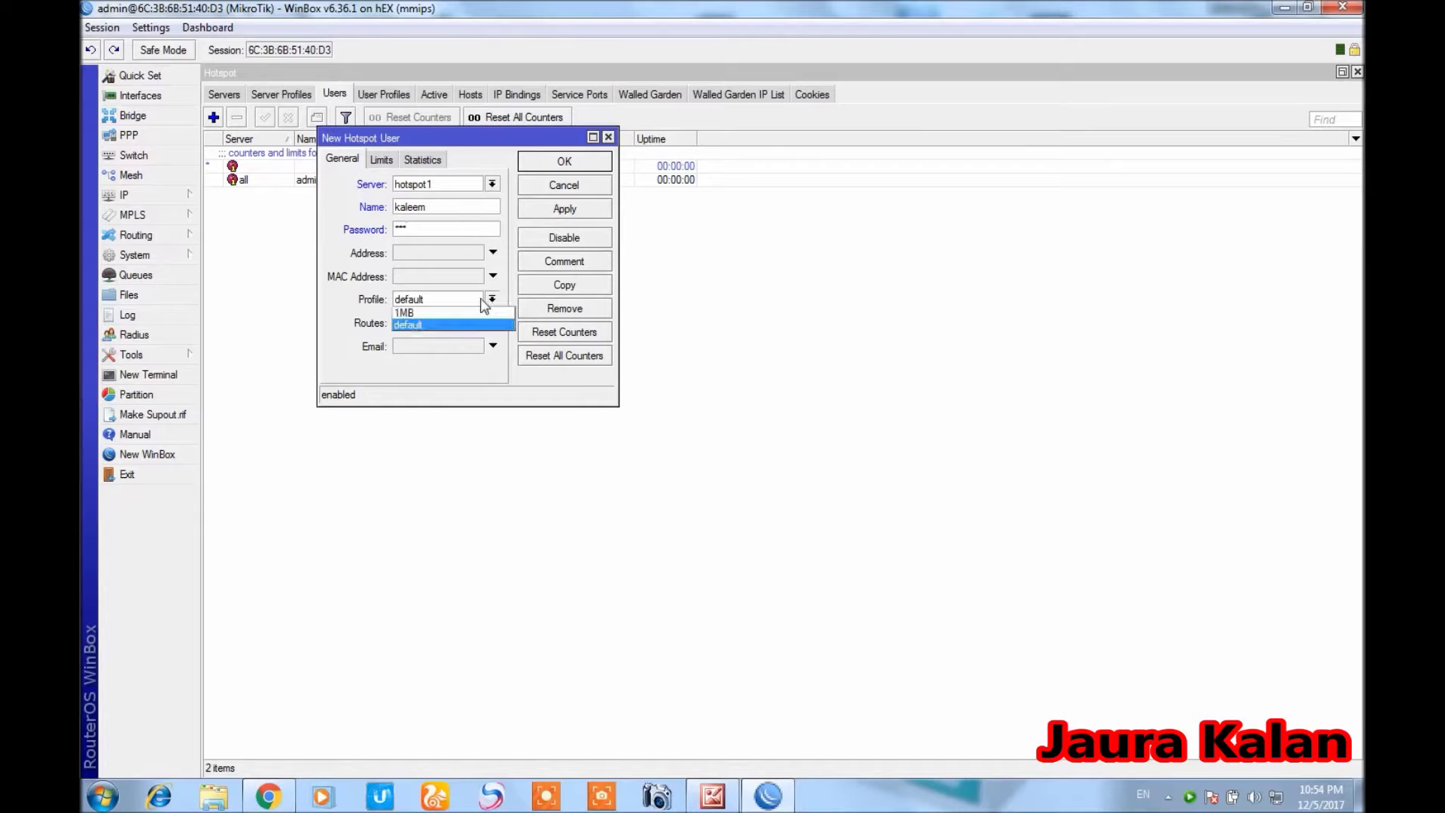
{"action": "left_click", "coordinate": [426, 312]}
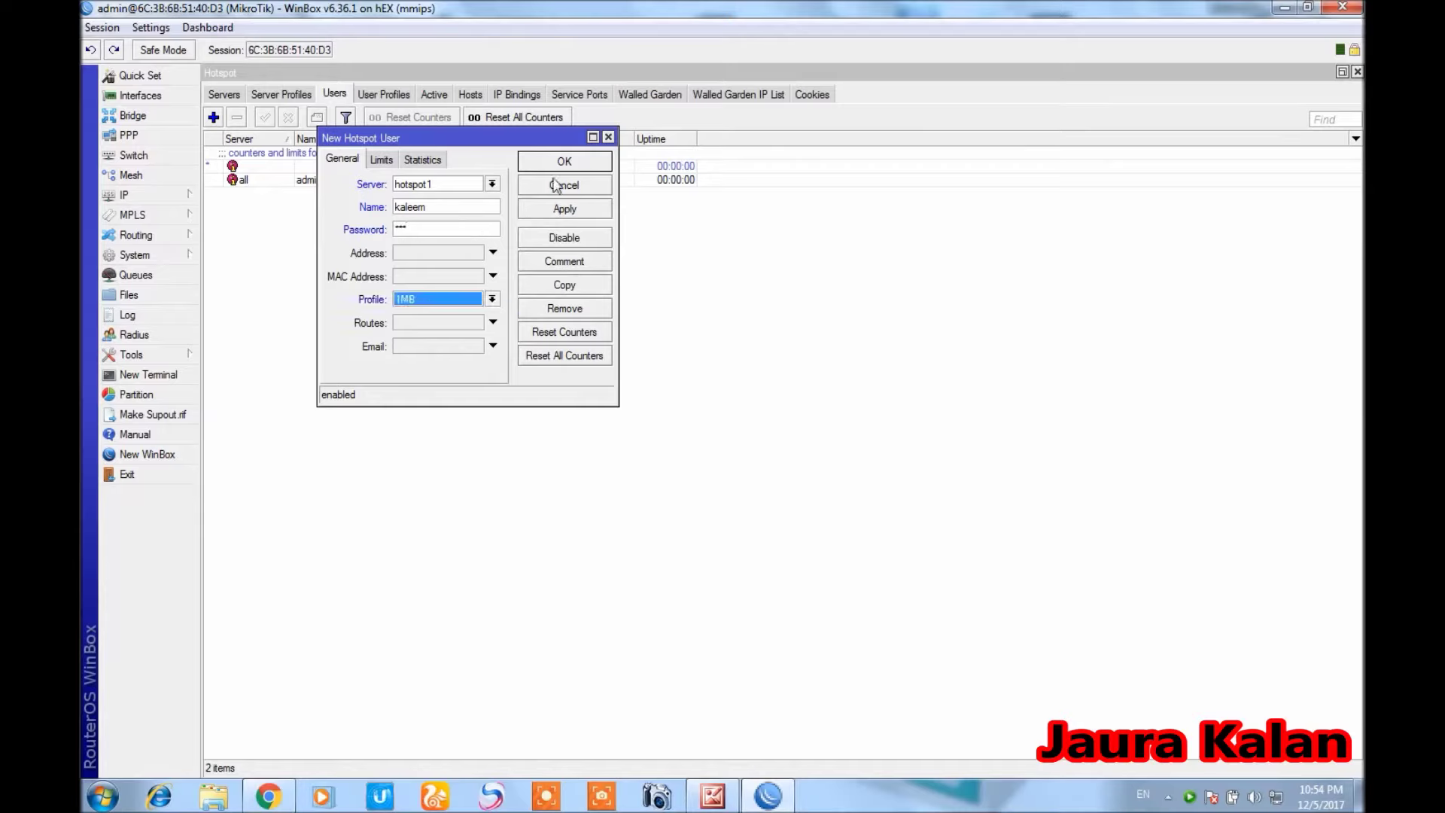
{"action": "left_click", "coordinate": [565, 209]}
{"action": "left_click", "coordinate": [563, 163]}
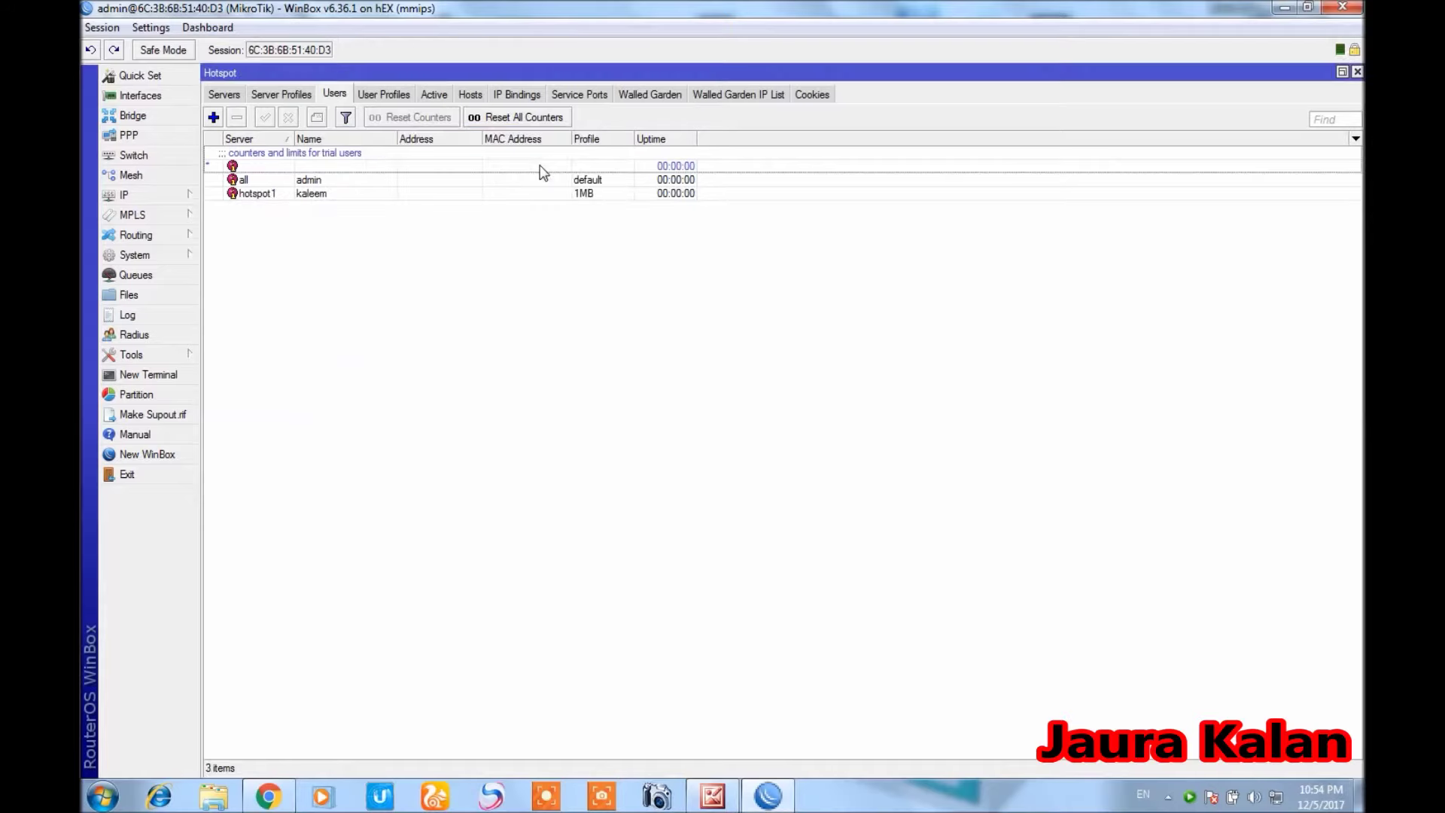
Reload the hotspot login page and sign in with the new user's username and password
{"action": "left_click", "coordinate": [268, 795]}
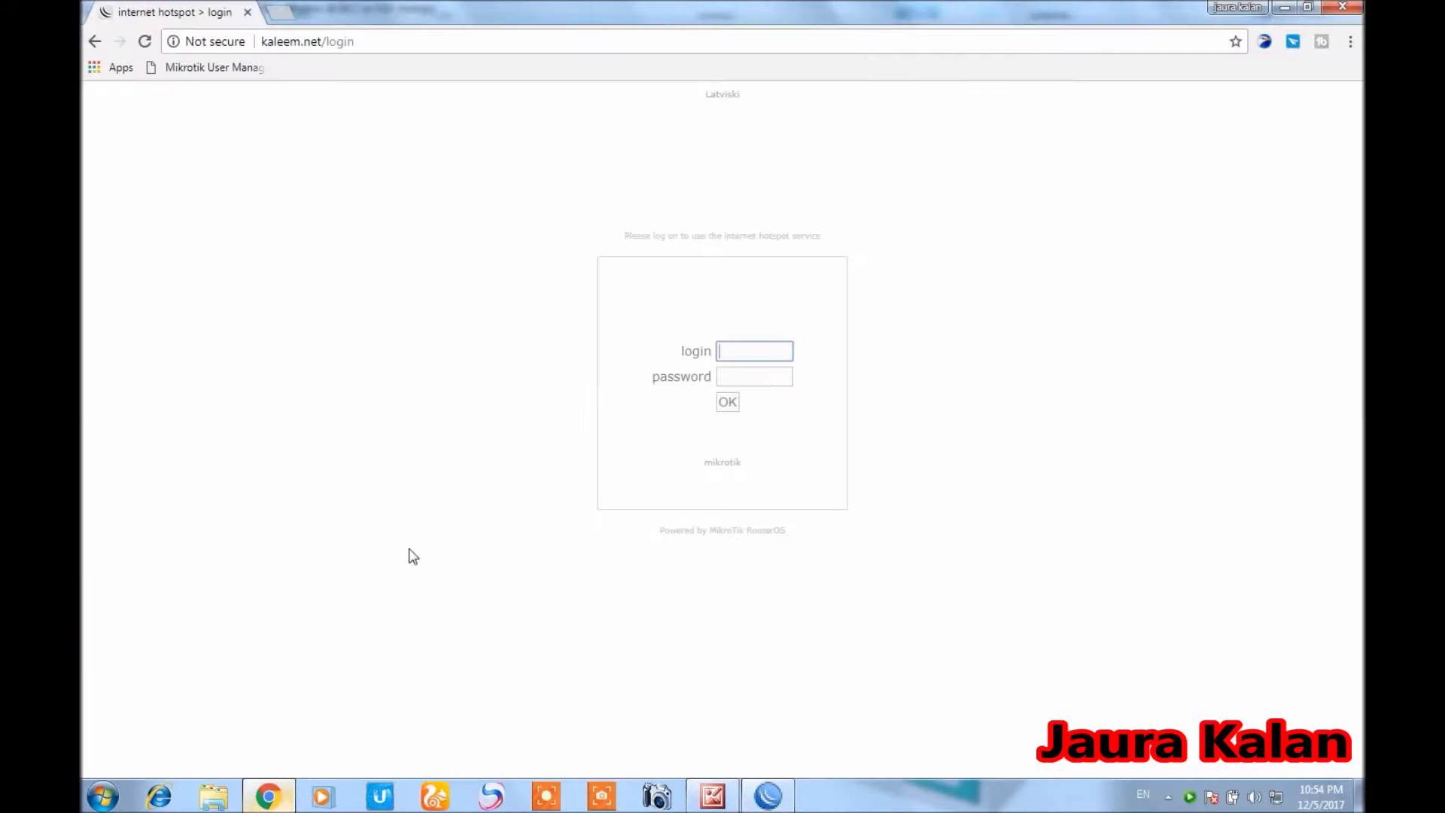
{"action": "left_click", "coordinate": [143, 43]}
{"action": "type", "text": "kaleem"}
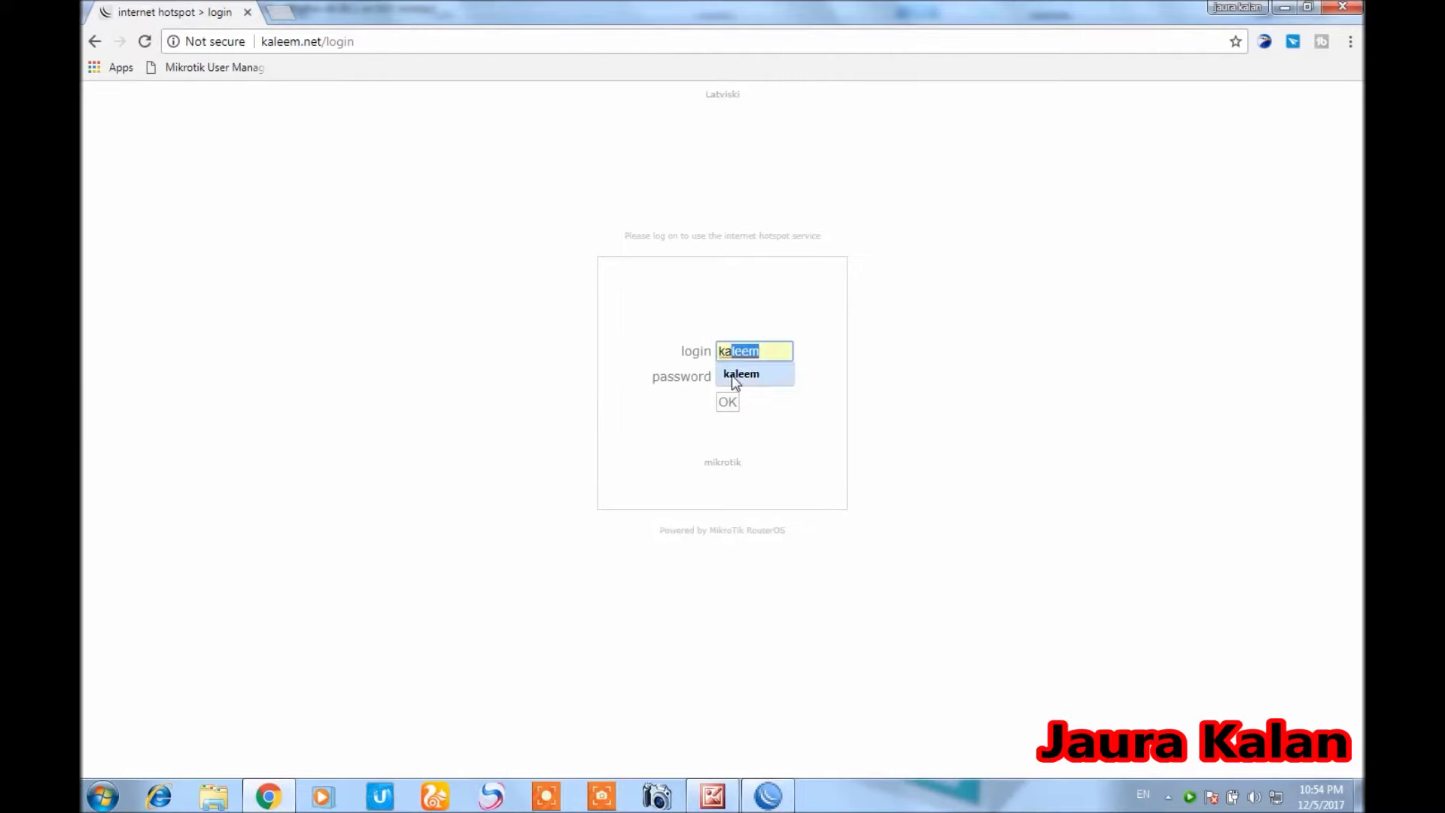
{"action": "left_click", "coordinate": [731, 375]}
{"action": "left_click", "coordinate": [733, 377]}
{"action": "type", "text": "123"}
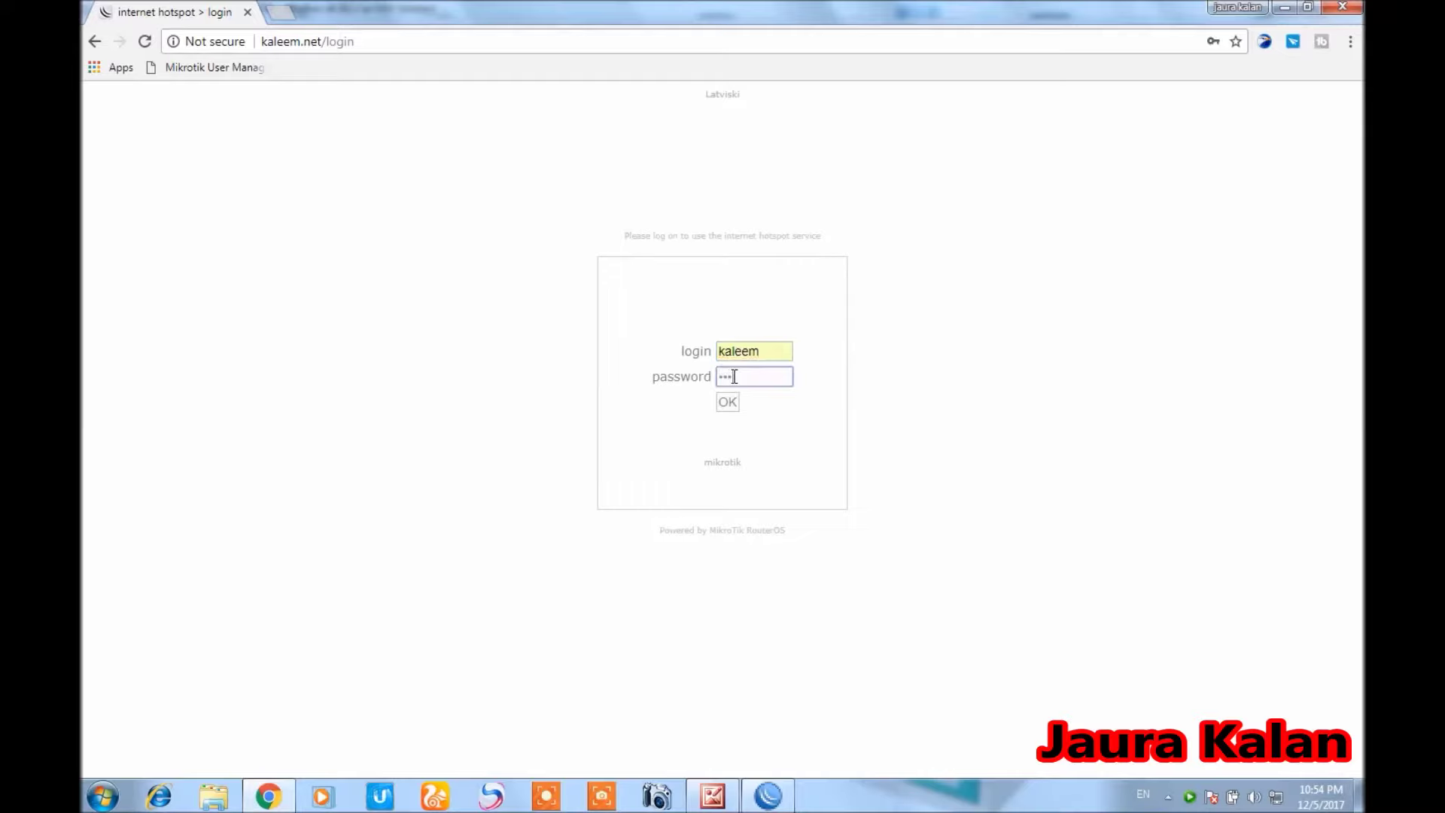
{"action": "left_click", "coordinate": [728, 403]}
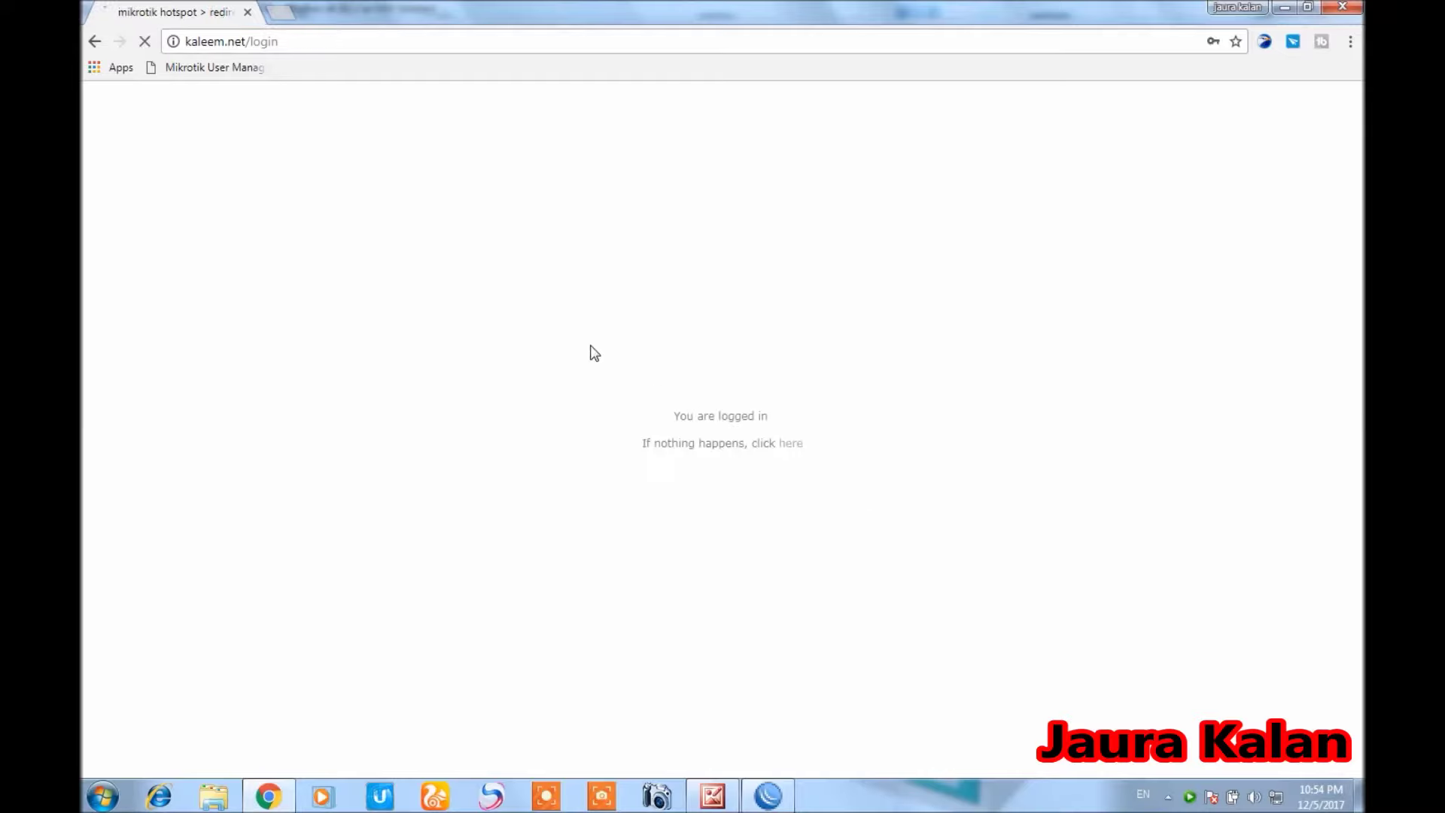
Go to google.com from the address bar
{"action": "left_click", "coordinate": [304, 39]}
{"action": "type", "text": "g"}
{"action": "key", "text": "Return"}
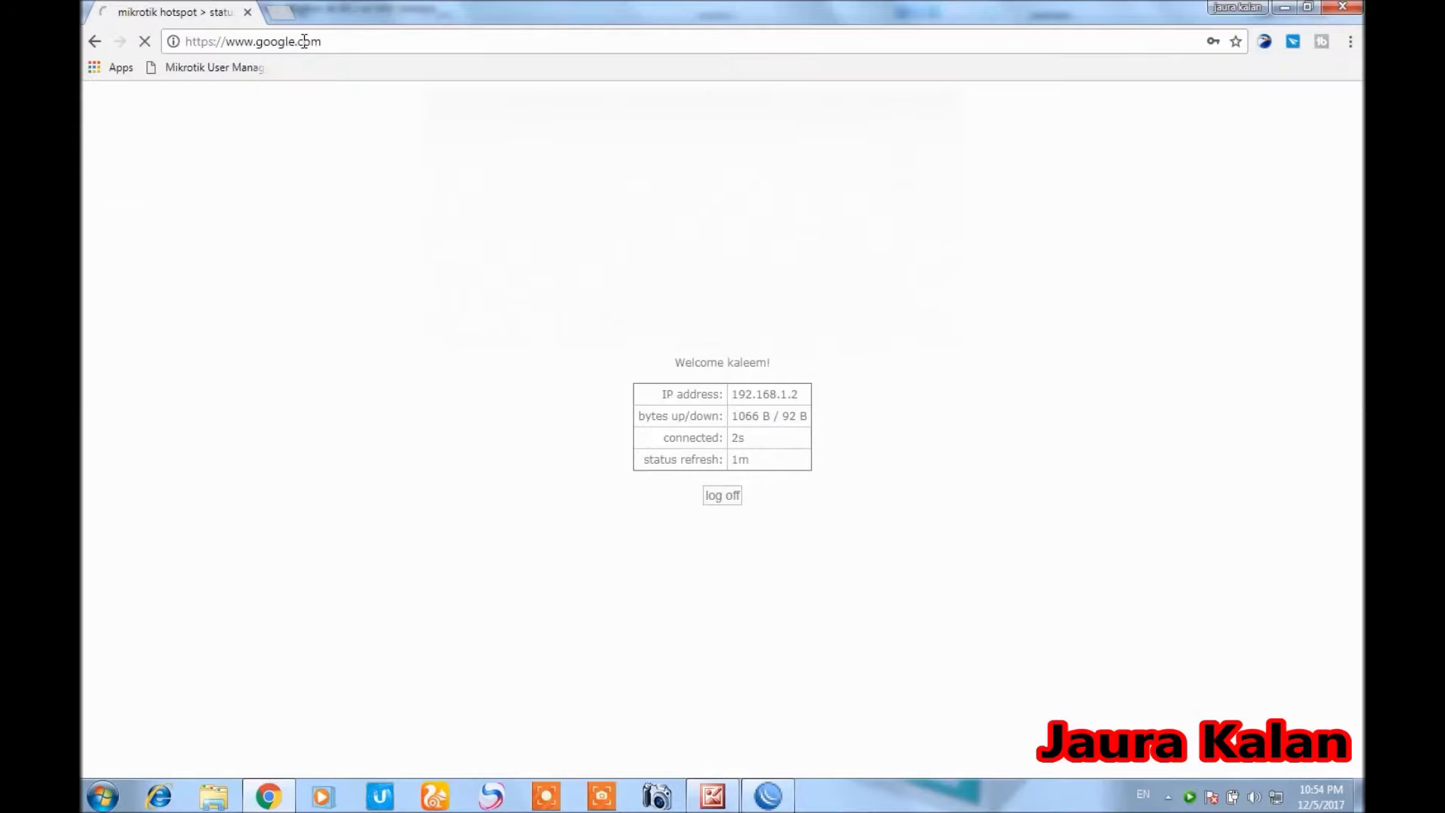